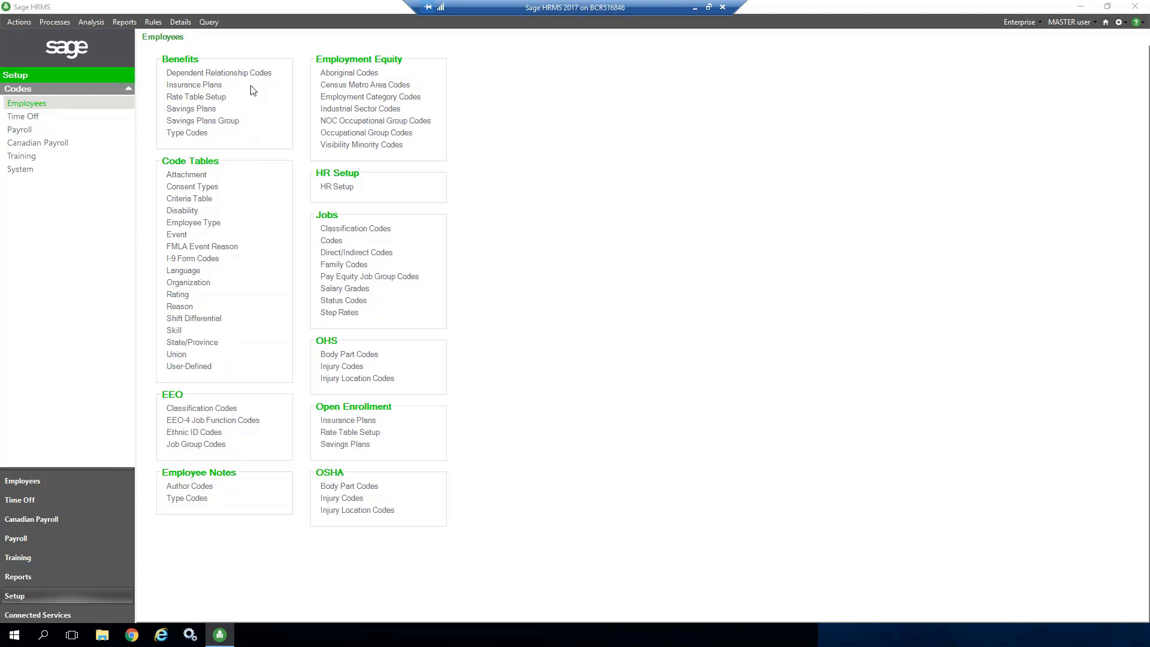
Step: Open the benefit insurance plans and compare the plan lists for Dunedin Enterprises - US and Enterprise, ending on Enterprise
click(204, 87)
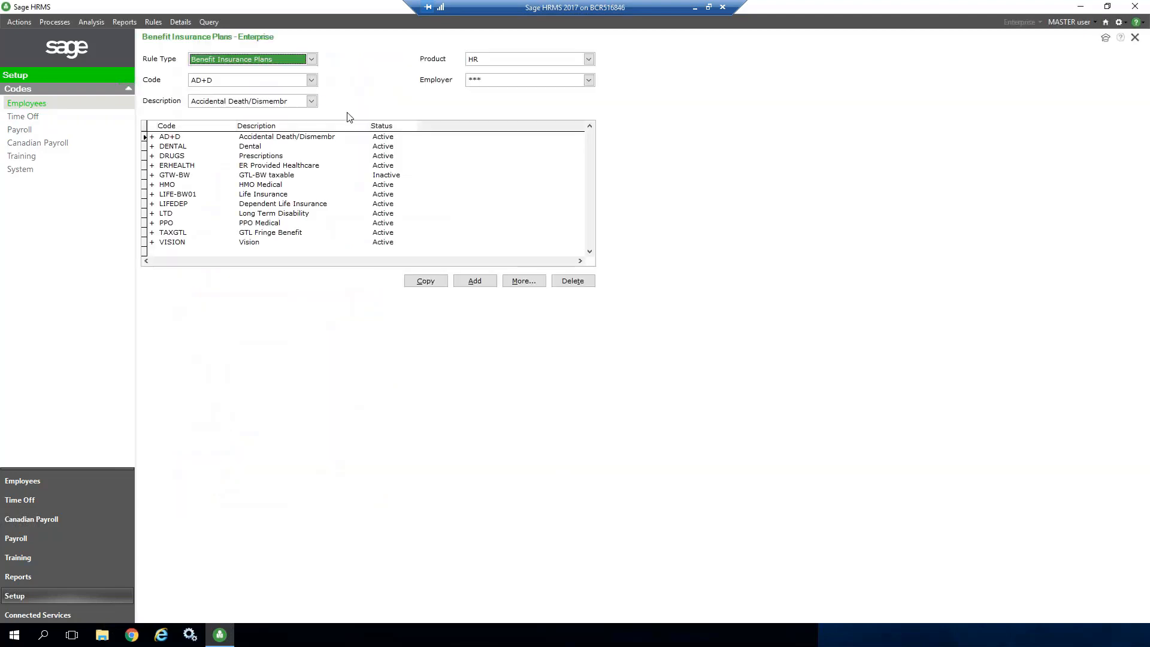
click(504, 80)
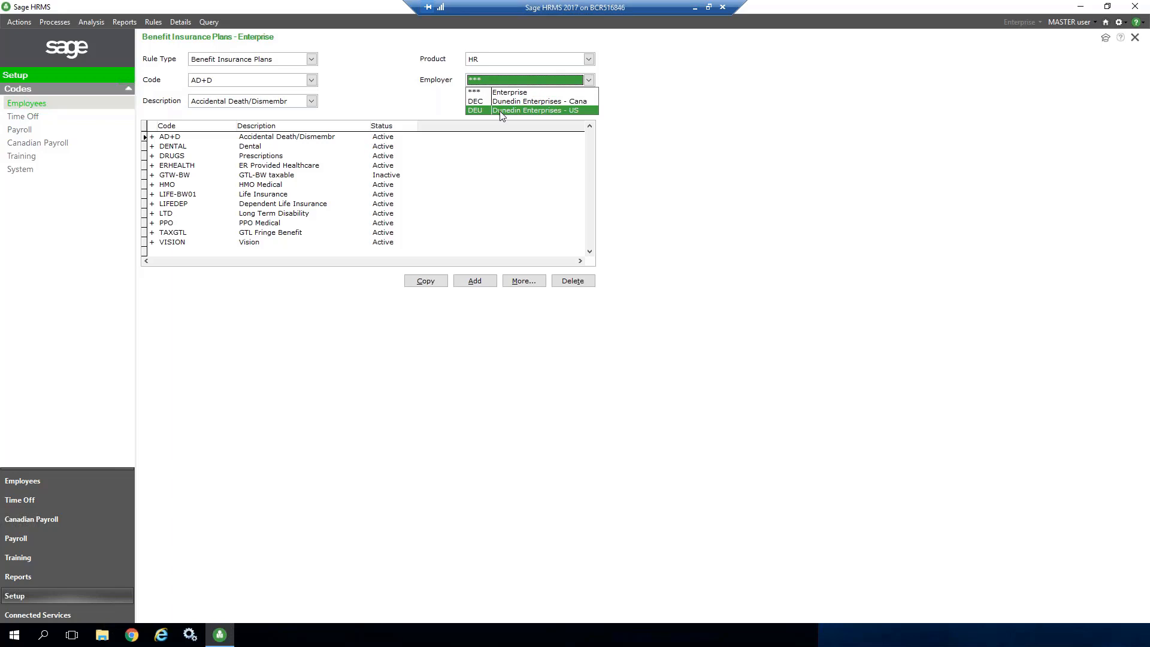
click(499, 110)
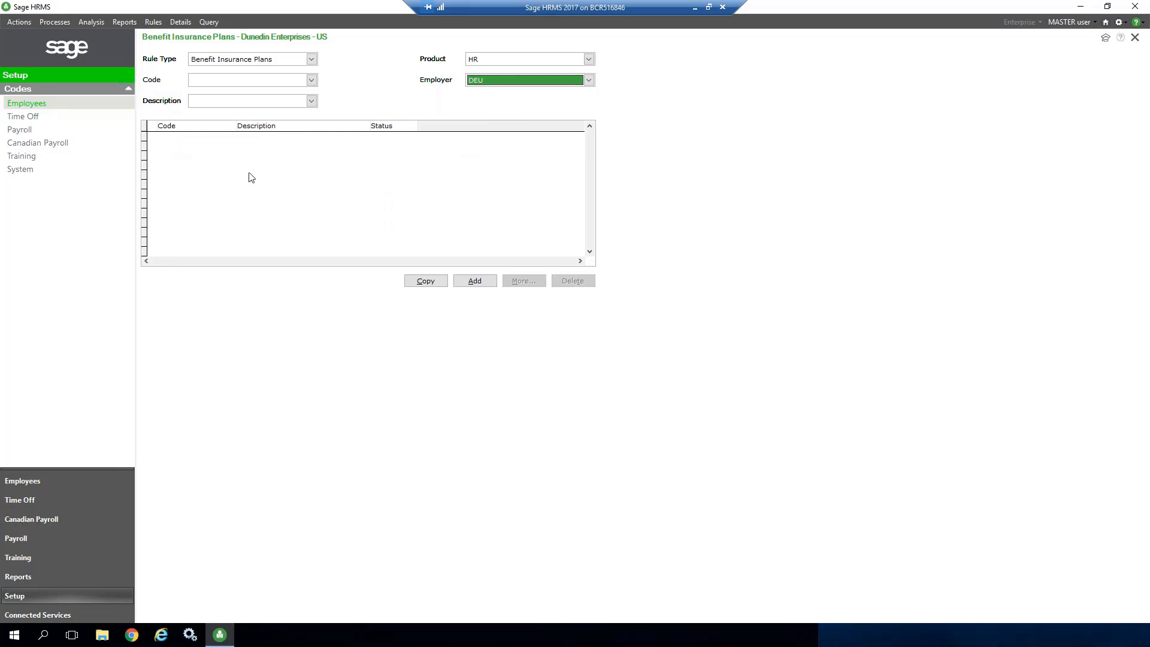
click(500, 84)
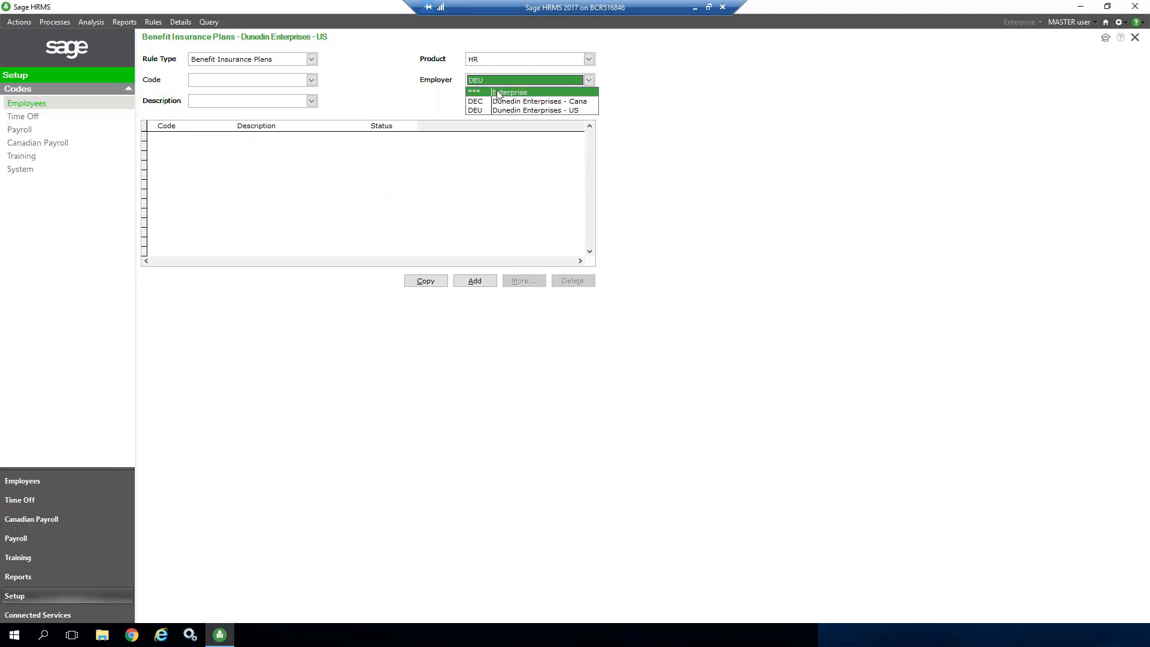
click(500, 91)
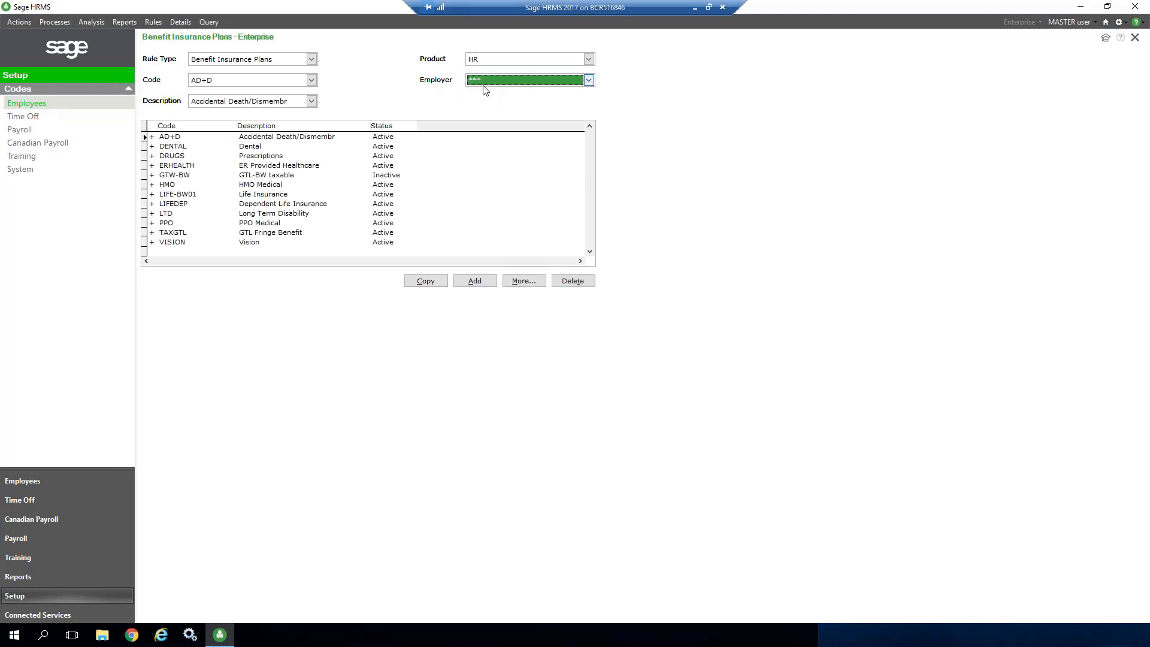
click(494, 82)
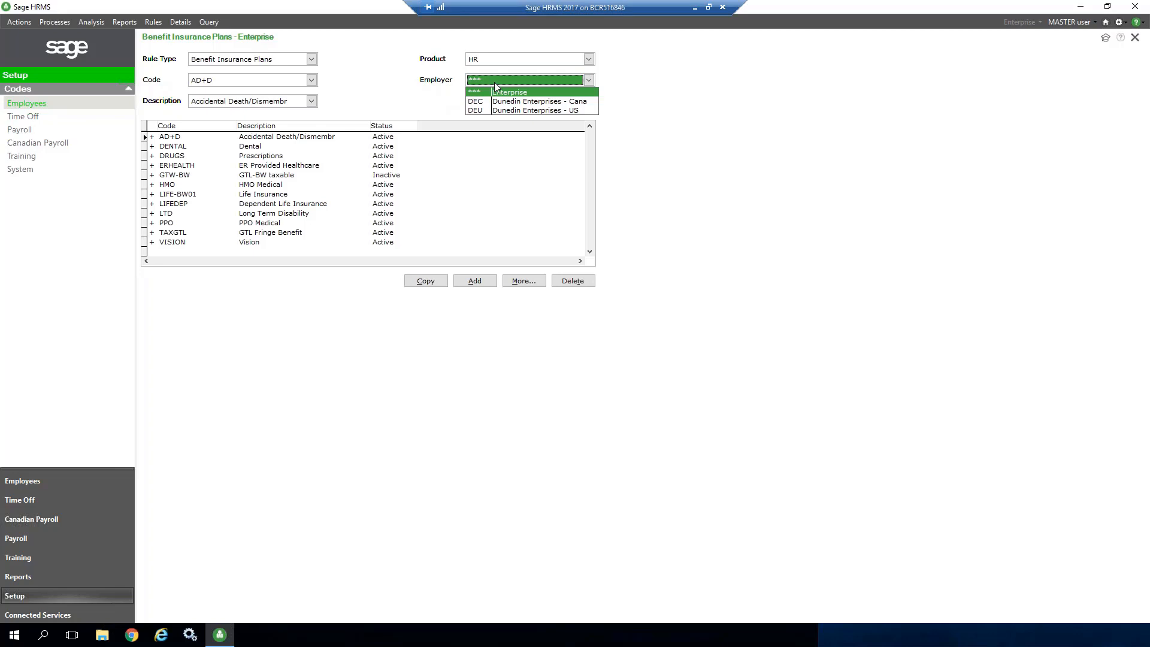
click(494, 111)
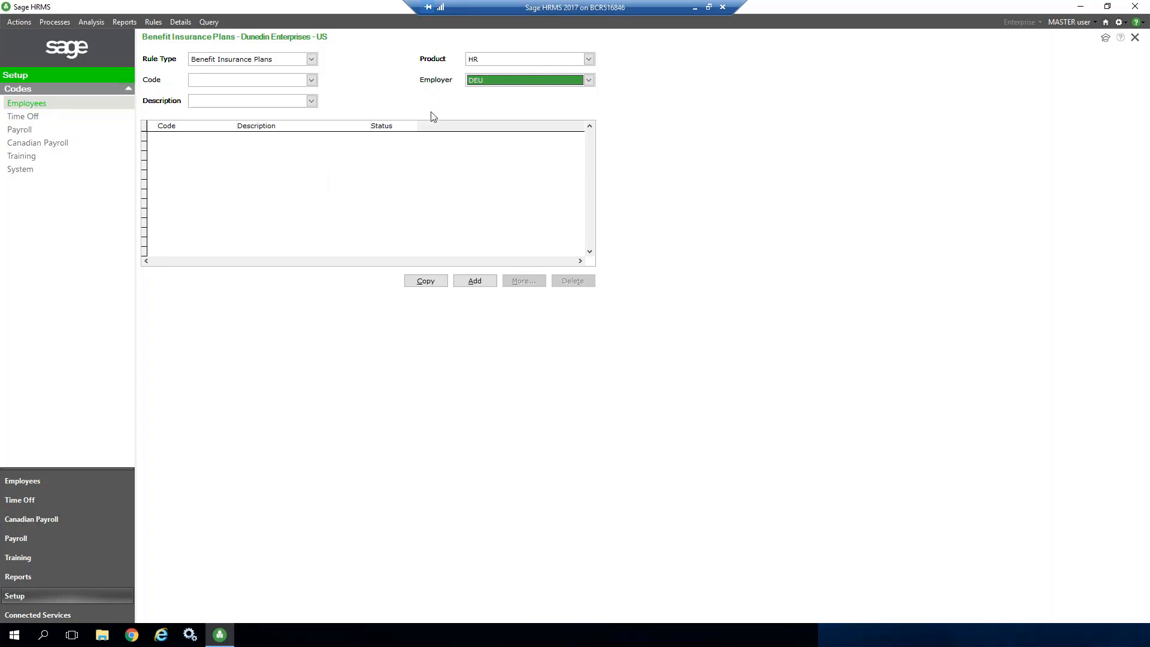
click(489, 83)
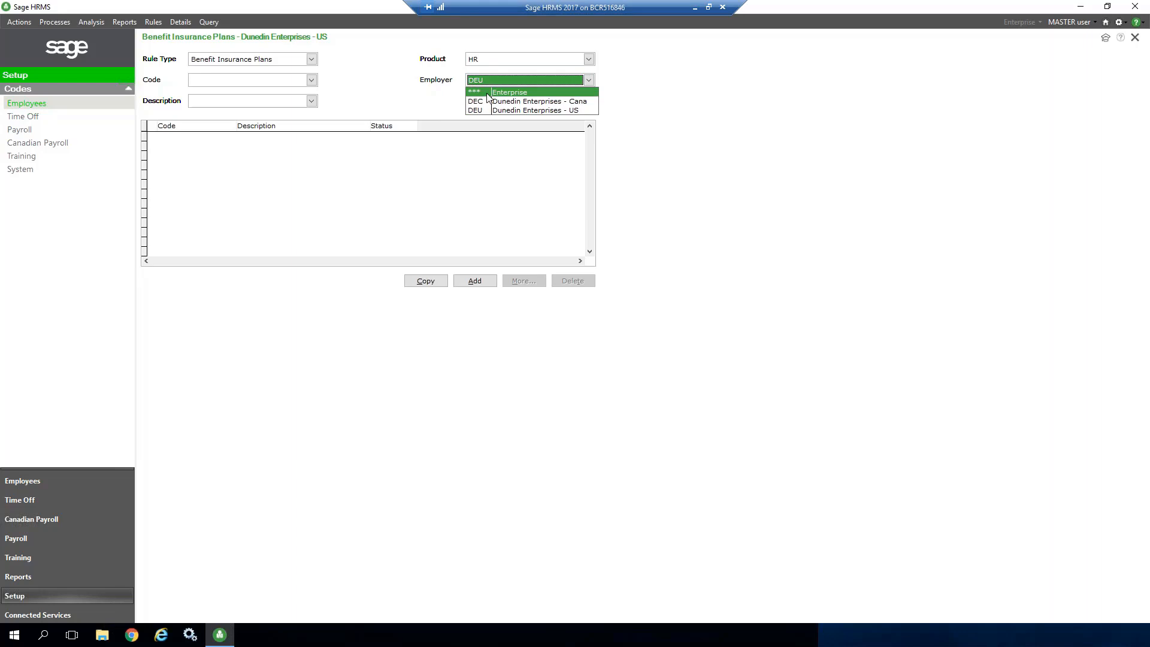
click(488, 93)
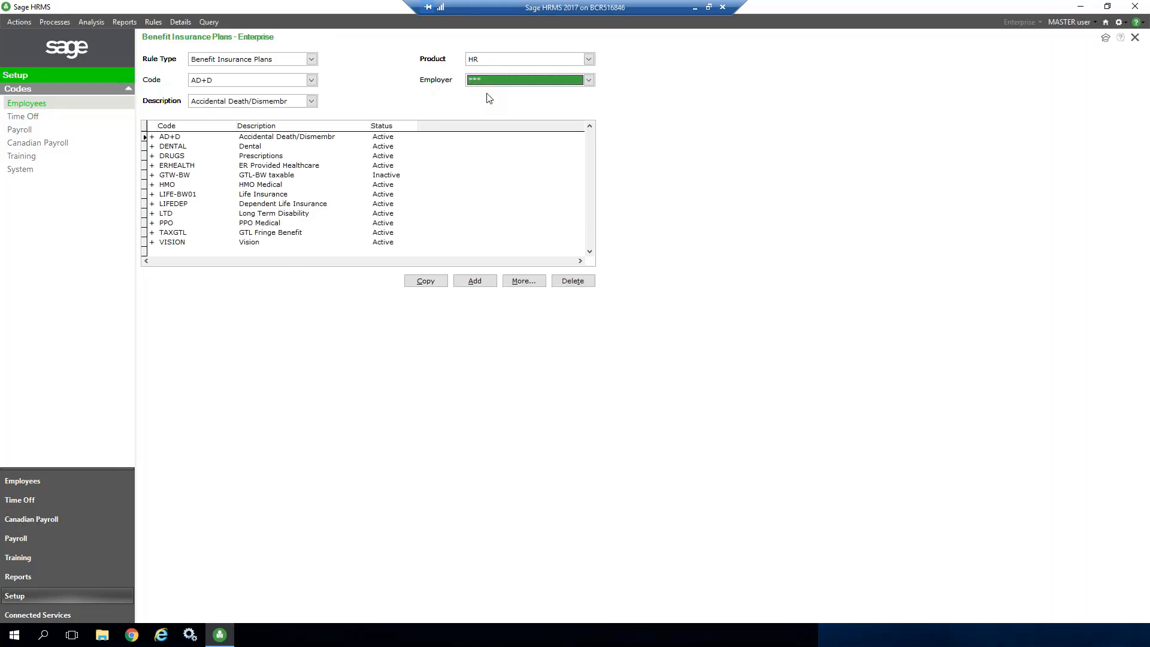
Step: Open the AD+D plan details and review the general settings and effective dates of each plan through LIFEDEP
double_click(153, 140)
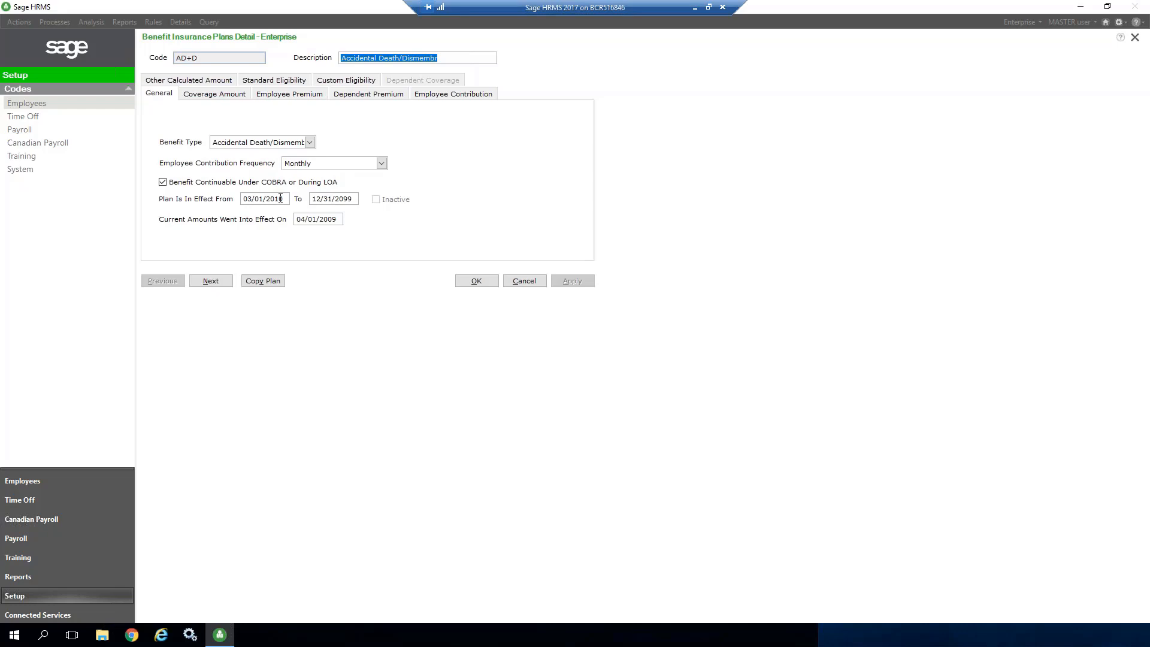
drag(288, 200, 241, 200)
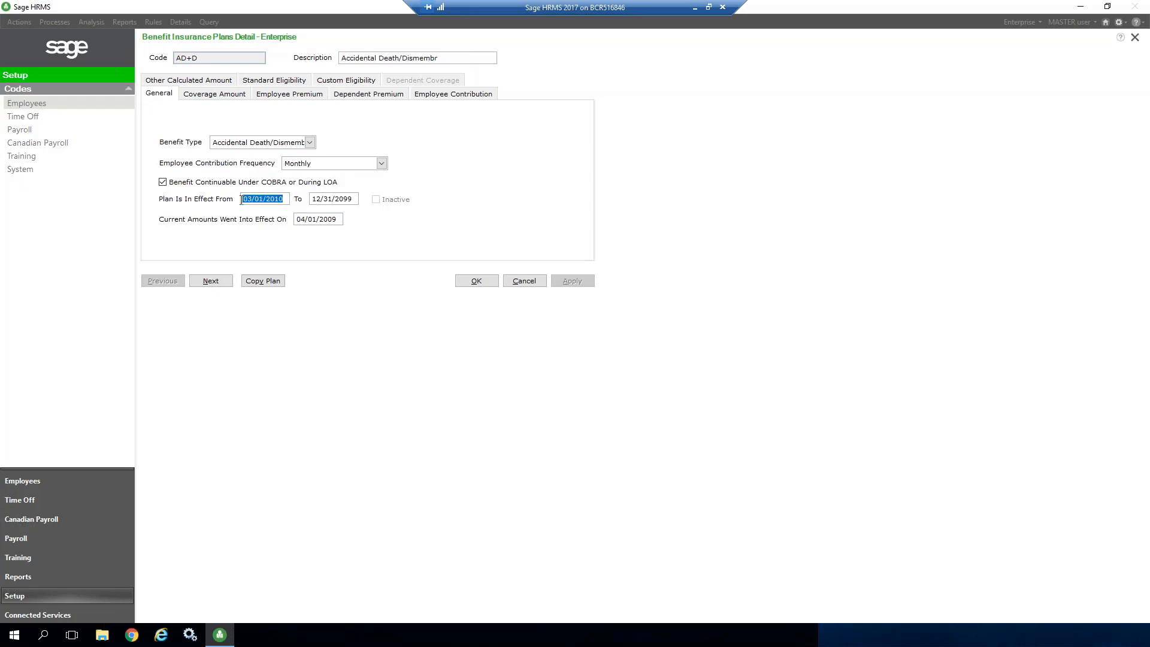
click(352, 199)
click(205, 282)
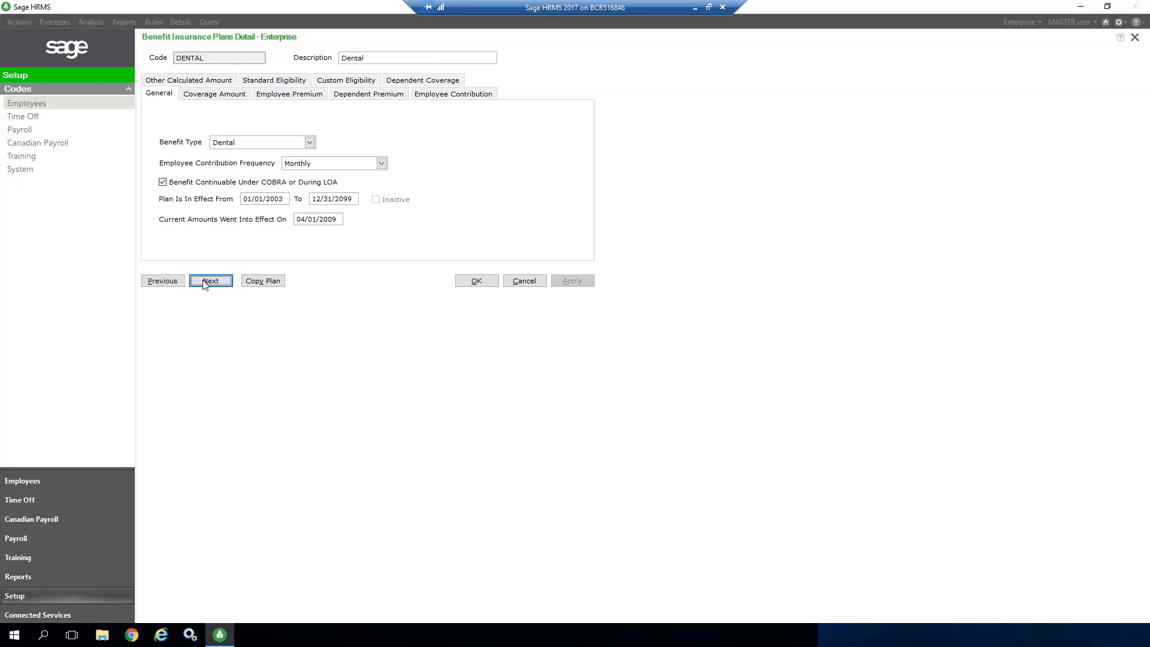
click(205, 282)
click(205, 281)
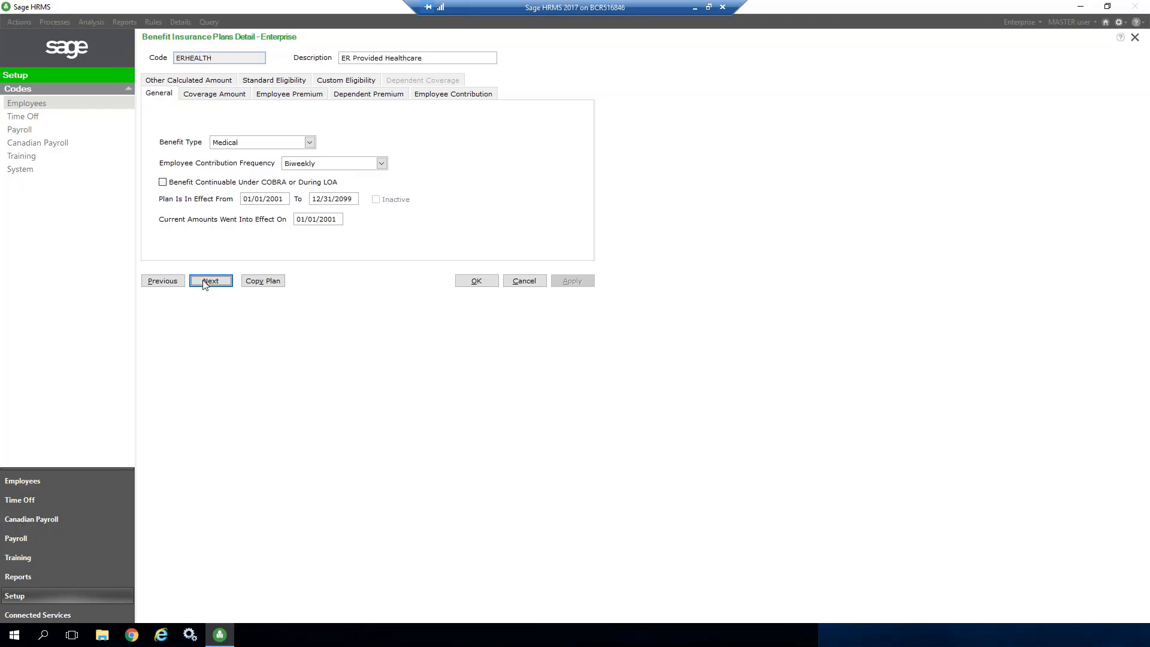
click(205, 281)
click(205, 281)
click(205, 281)
click(205, 282)
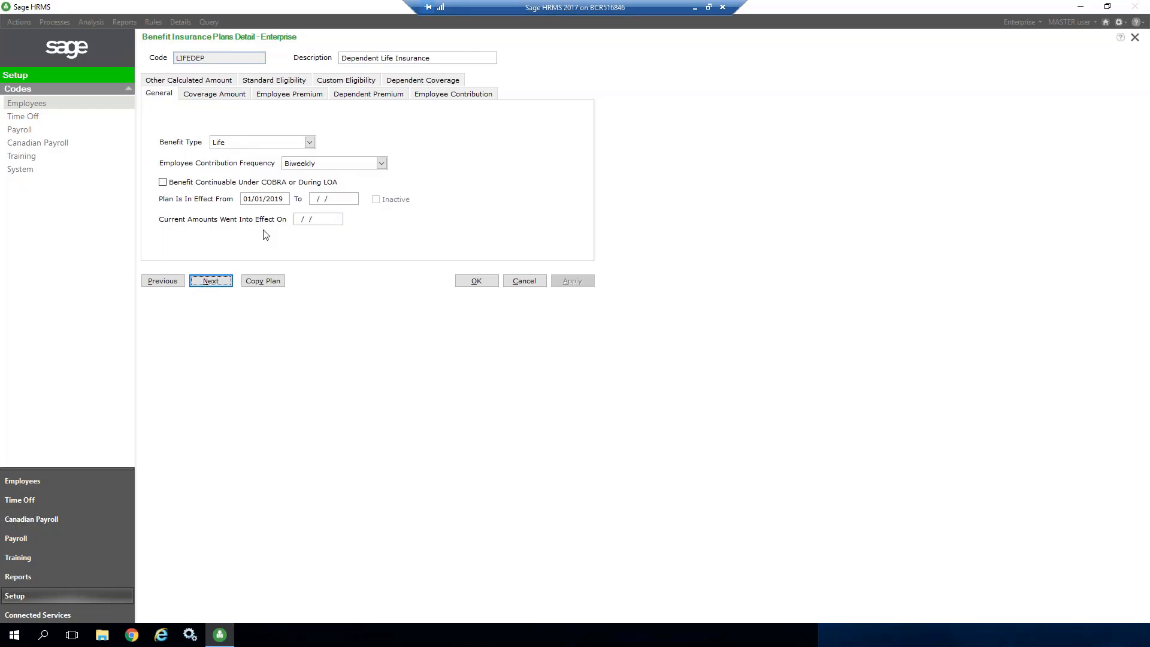
Step: Set the LIFEDEP plan's end date to 12/31/2099 and its current amounts effective date to 01/01/2019, and apply the changes
click(315, 197)
text(12/31/)
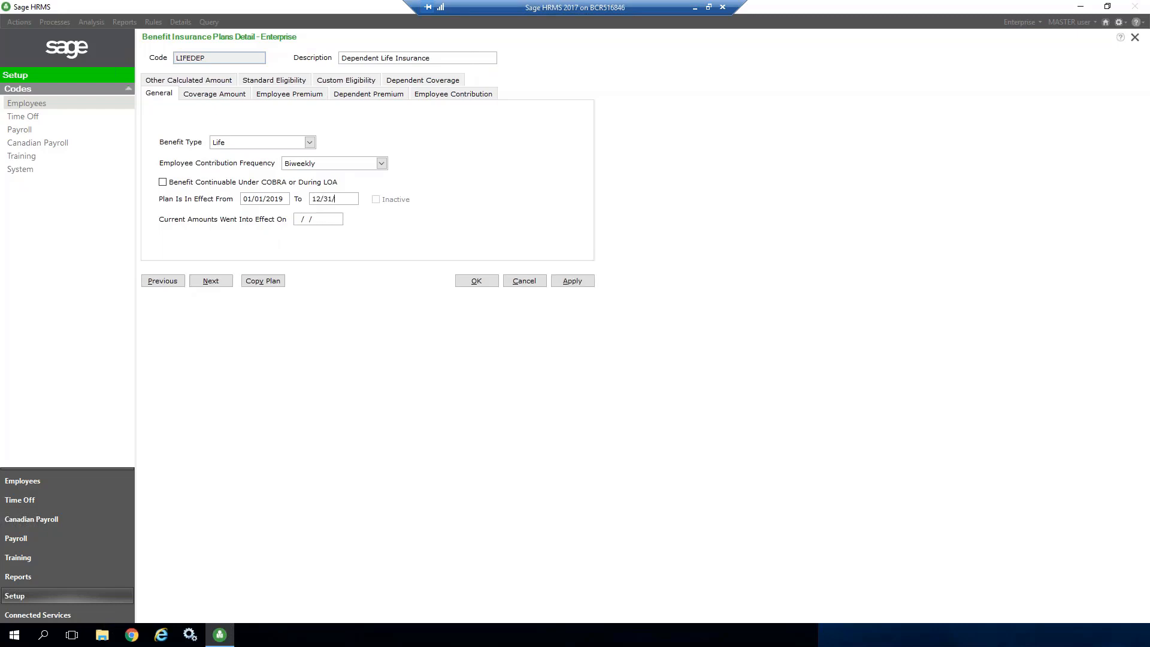
text(2099)
click(295, 223)
text(01012019)
click(572, 284)
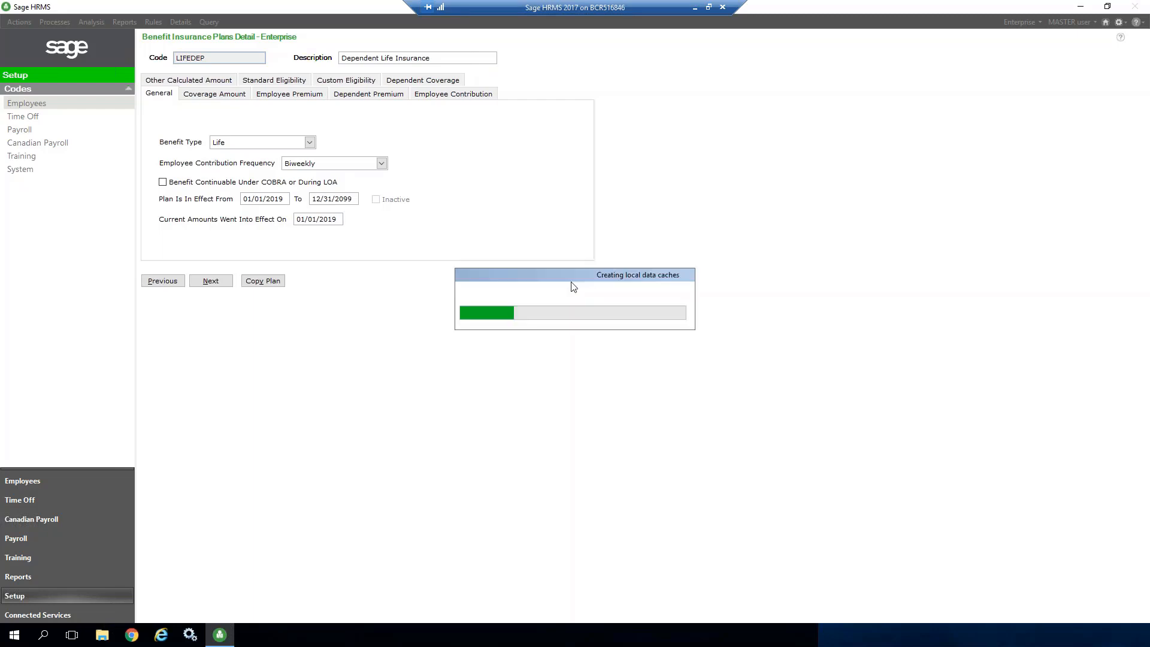
Step: Review the general settings of the remaining insurance plans through VISION and return to the plan list
click(211, 281)
click(211, 281)
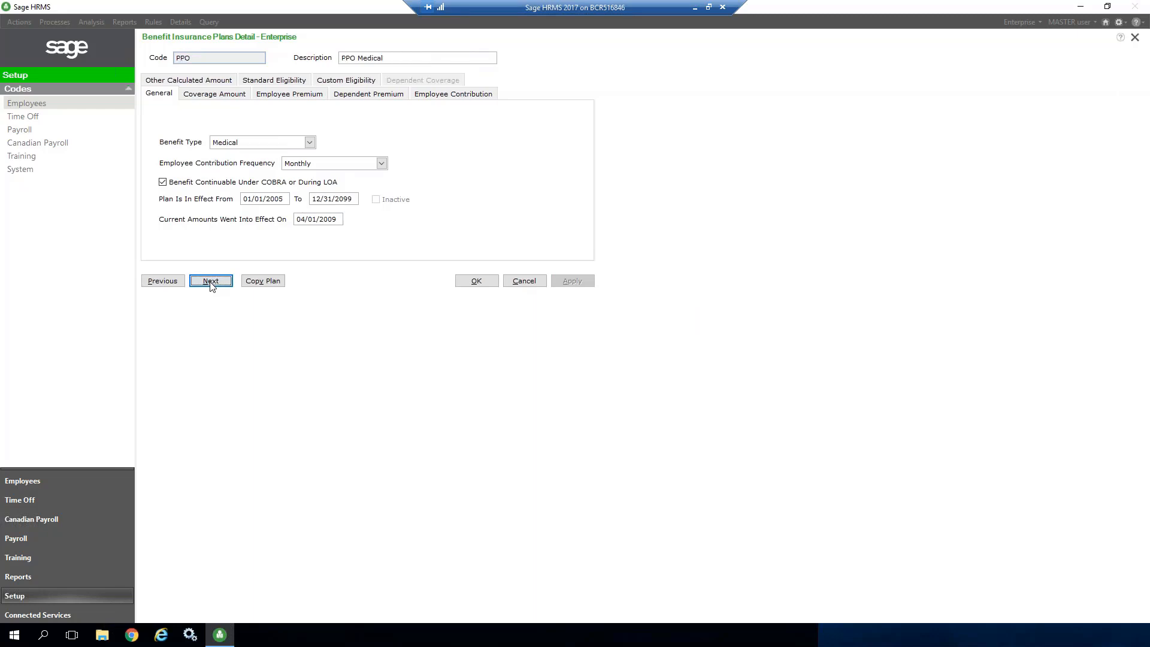
click(211, 281)
click(211, 282)
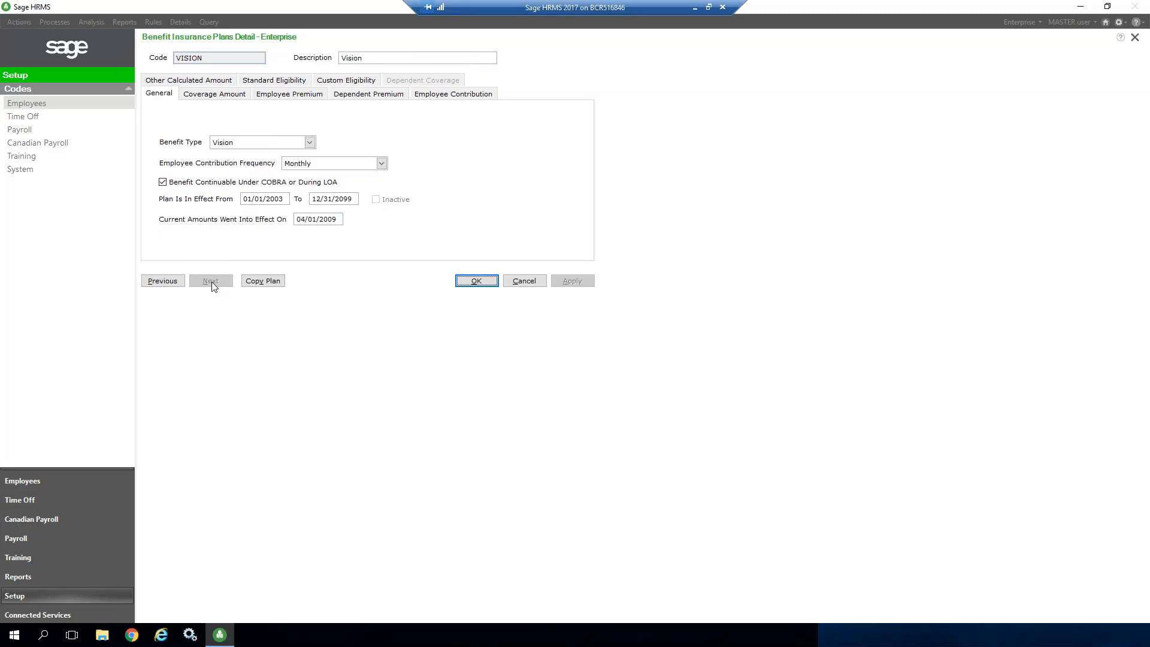
click(476, 281)
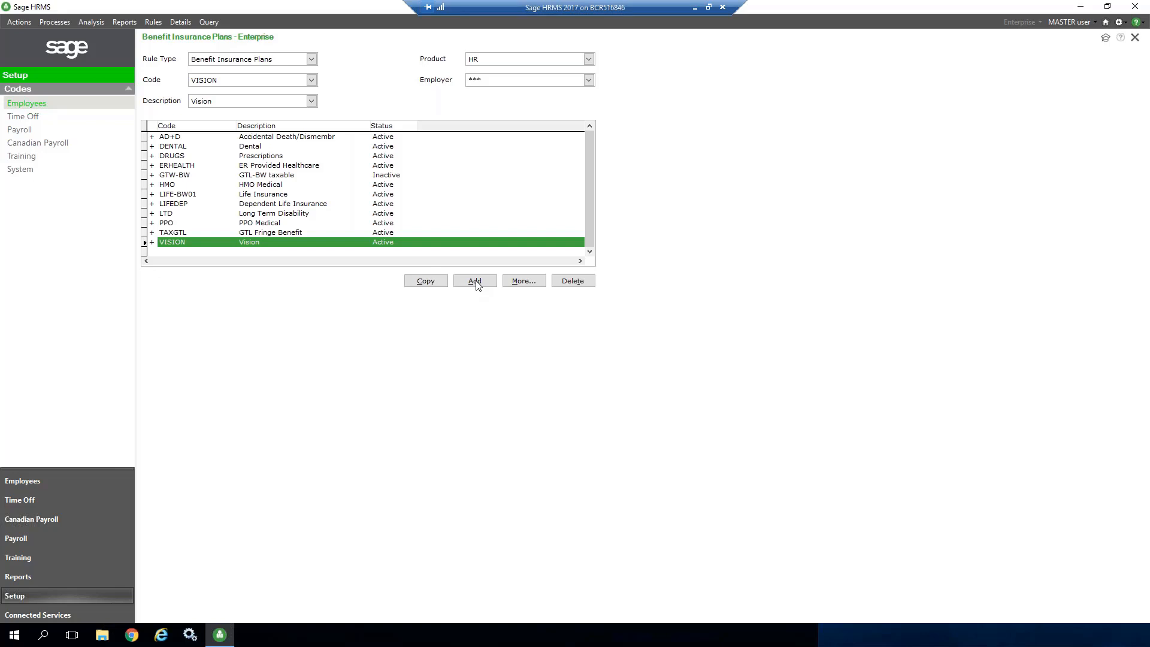
Step: View the benefit savings plans for Enterprise and return to the employee codes setup overview
click(275, 60)
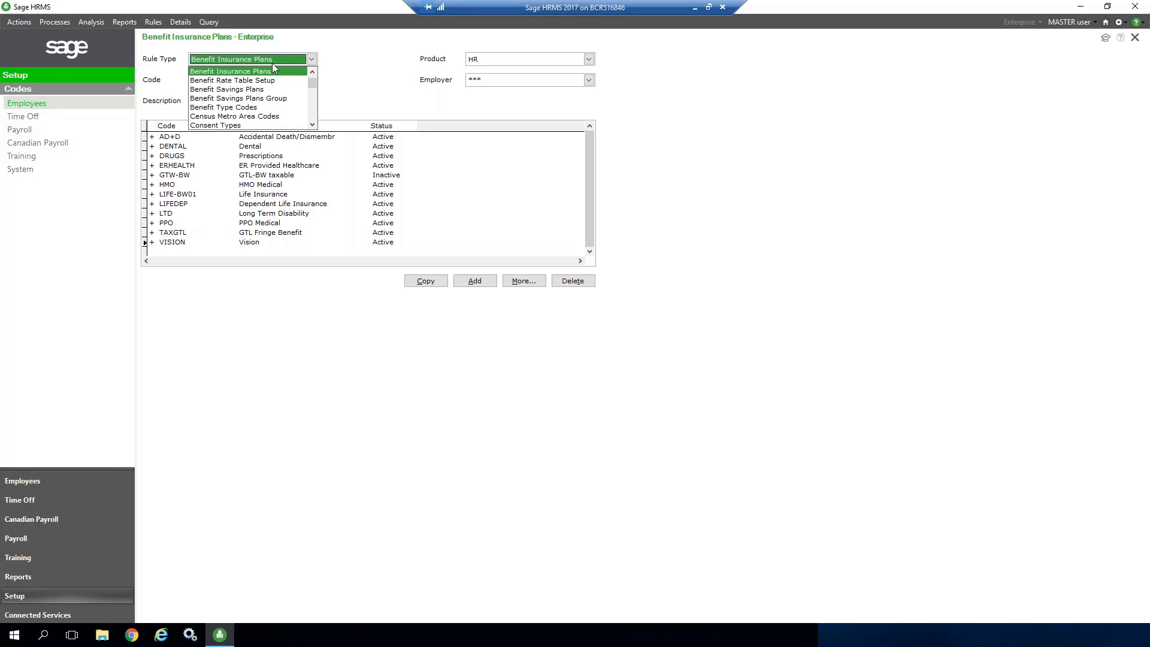
click(254, 90)
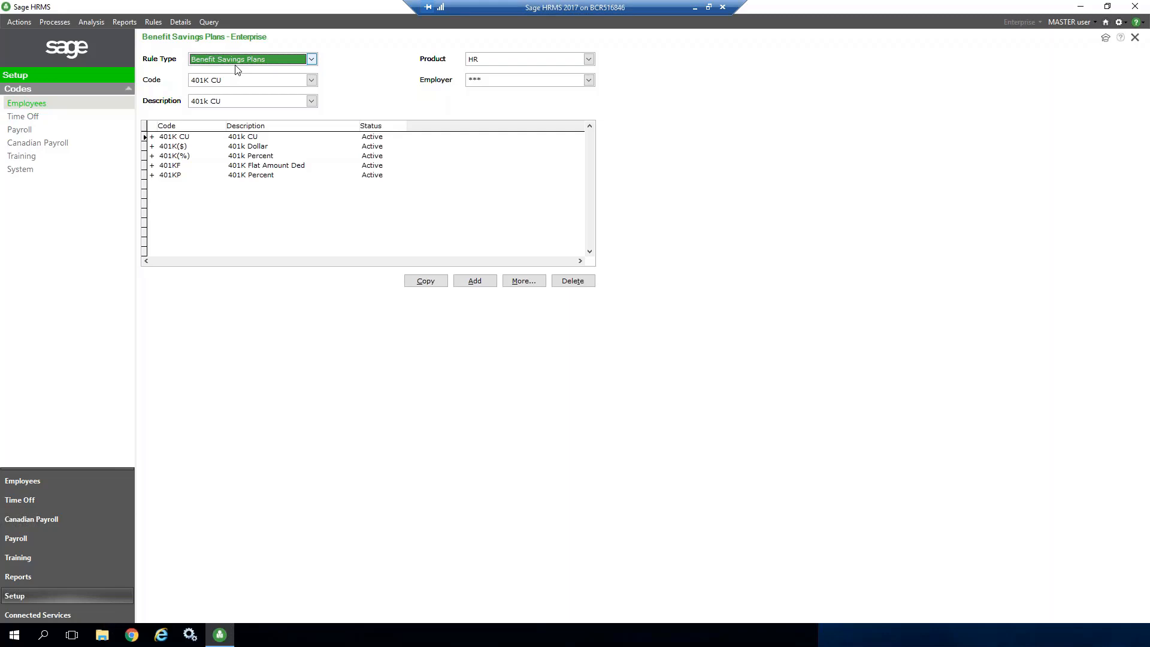
click(242, 60)
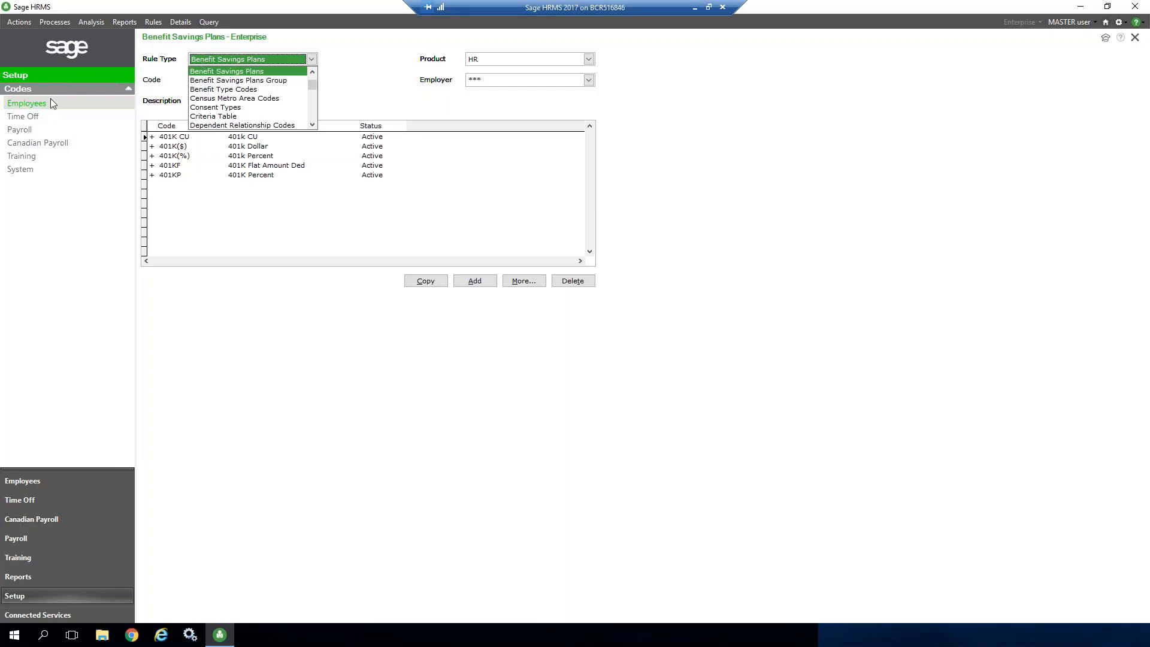
click(27, 103)
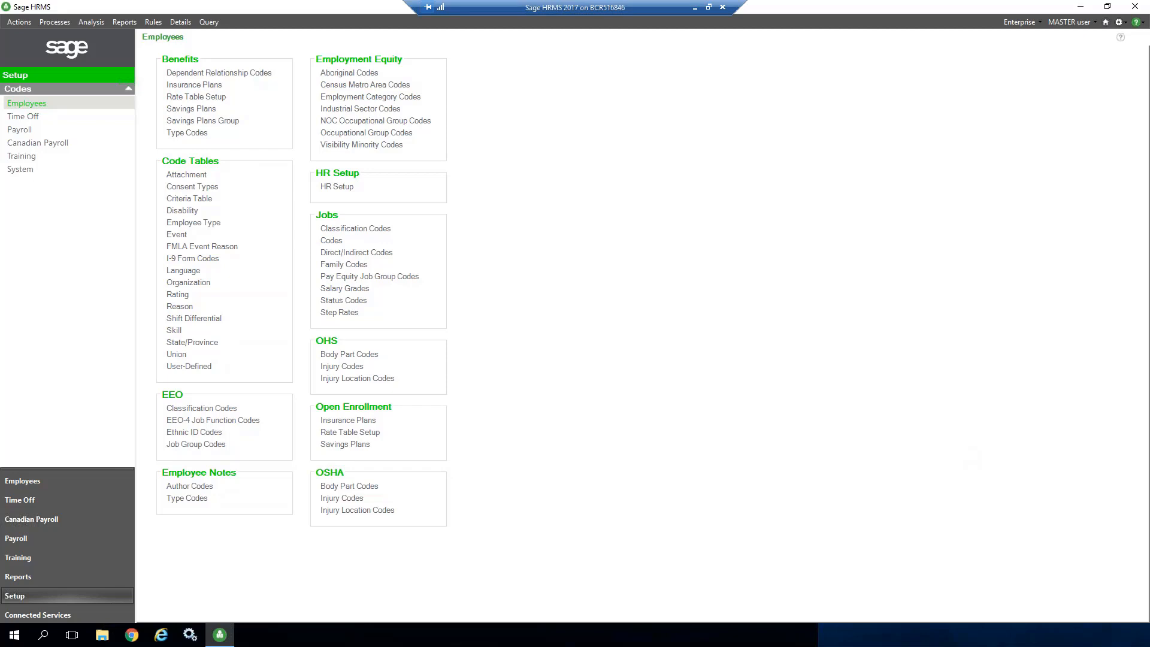
Step: Reopen the benefit insurance plans and view the lists for the US (DEU) and Canadian (DEC) Dunedin Enterprises employers
click(199, 88)
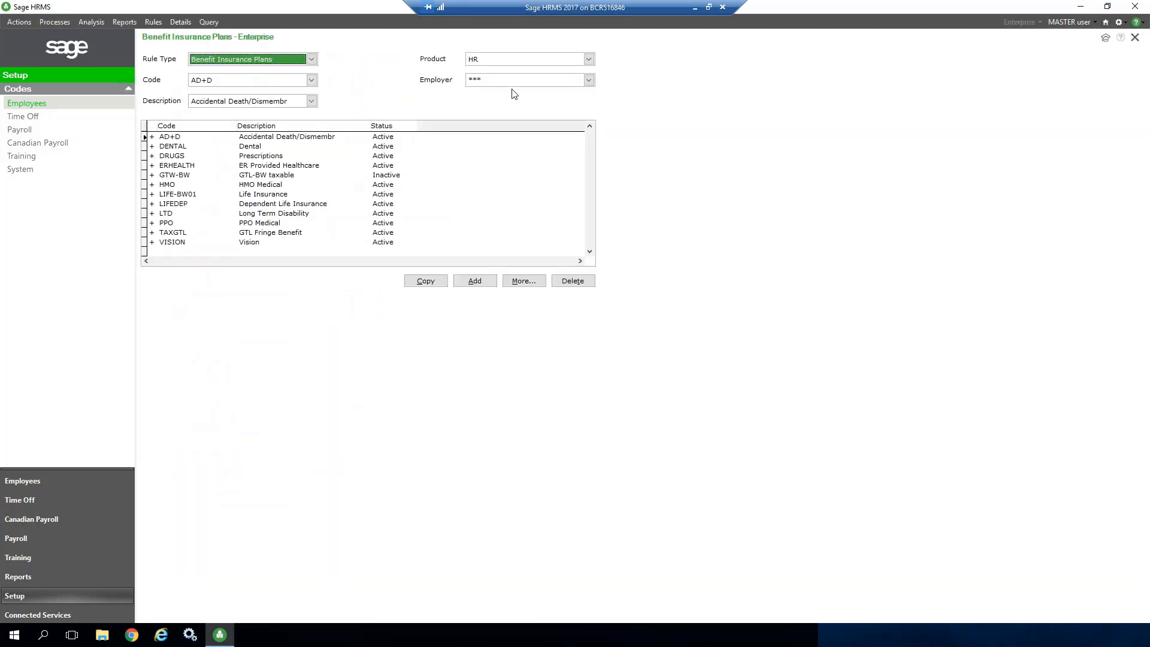
click(513, 82)
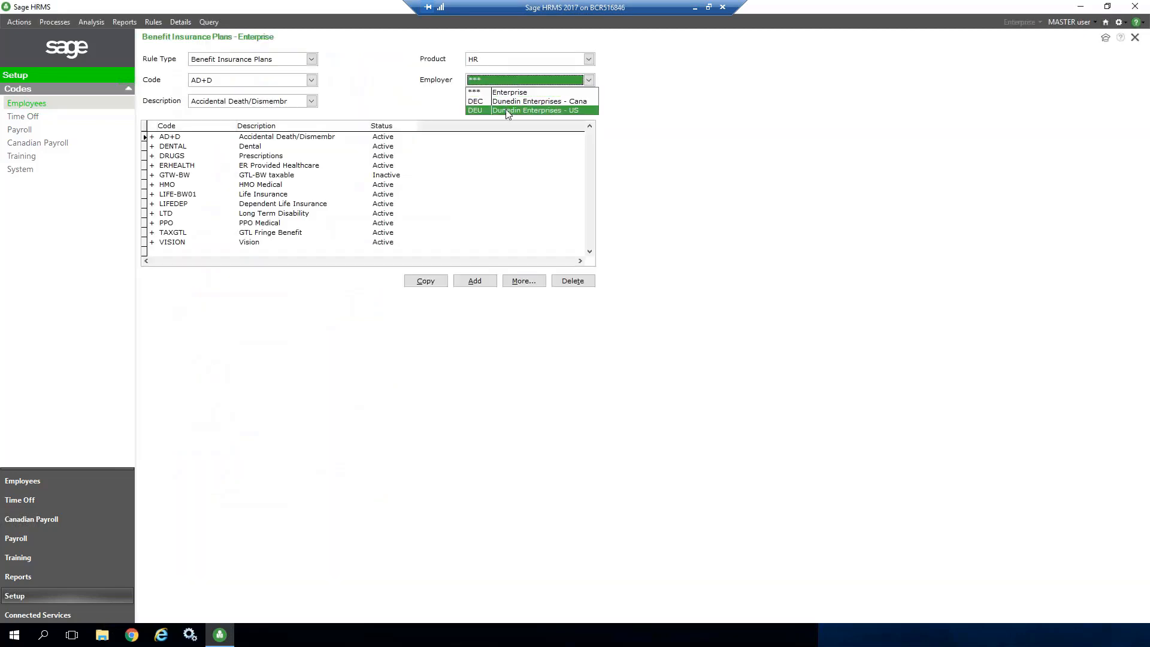
click(507, 110)
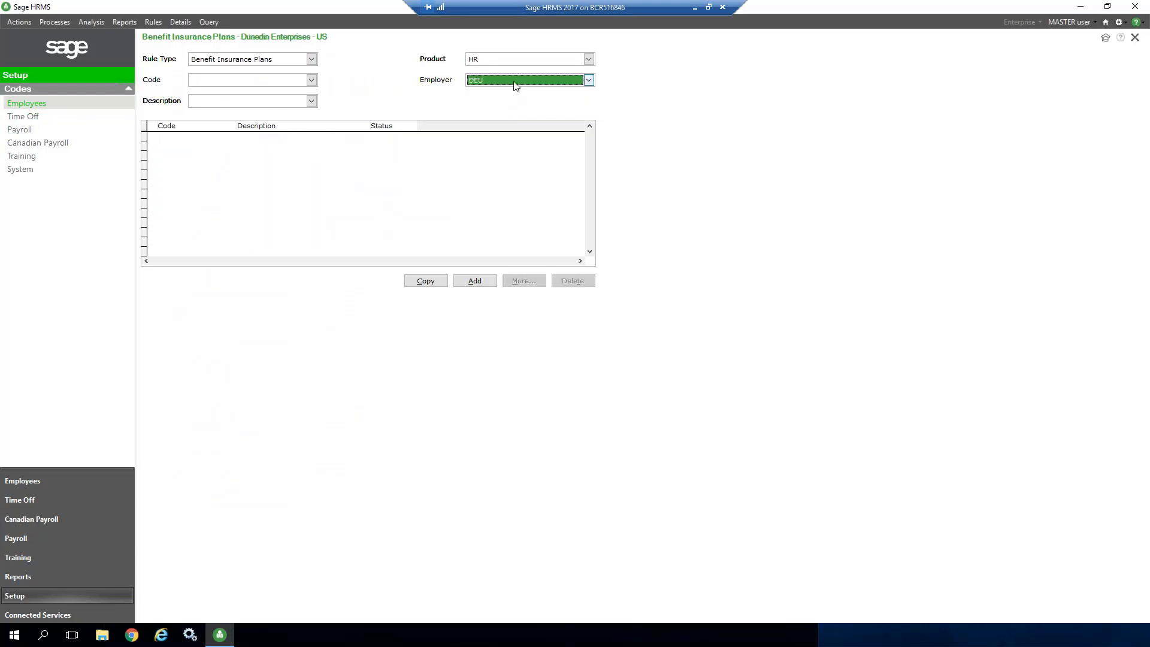
click(513, 84)
click(513, 99)
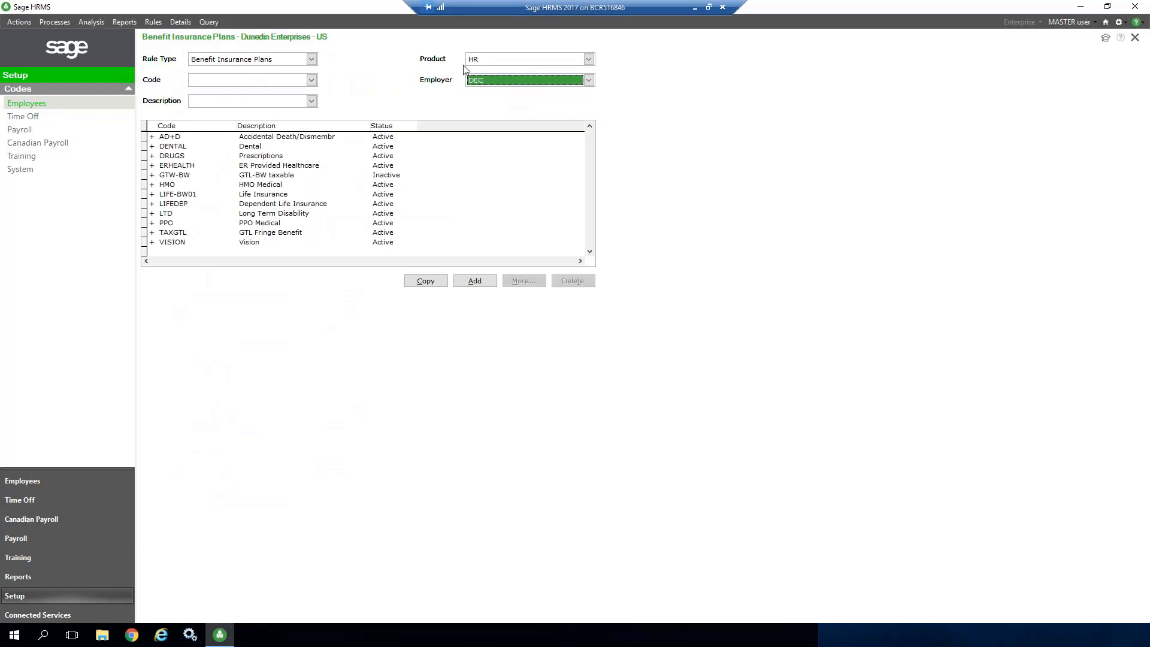
Step: Add an Enterprise insurance plan with code NEWMEDICAL, description "New Medical Plan" and benefit type Medical
click(475, 281)
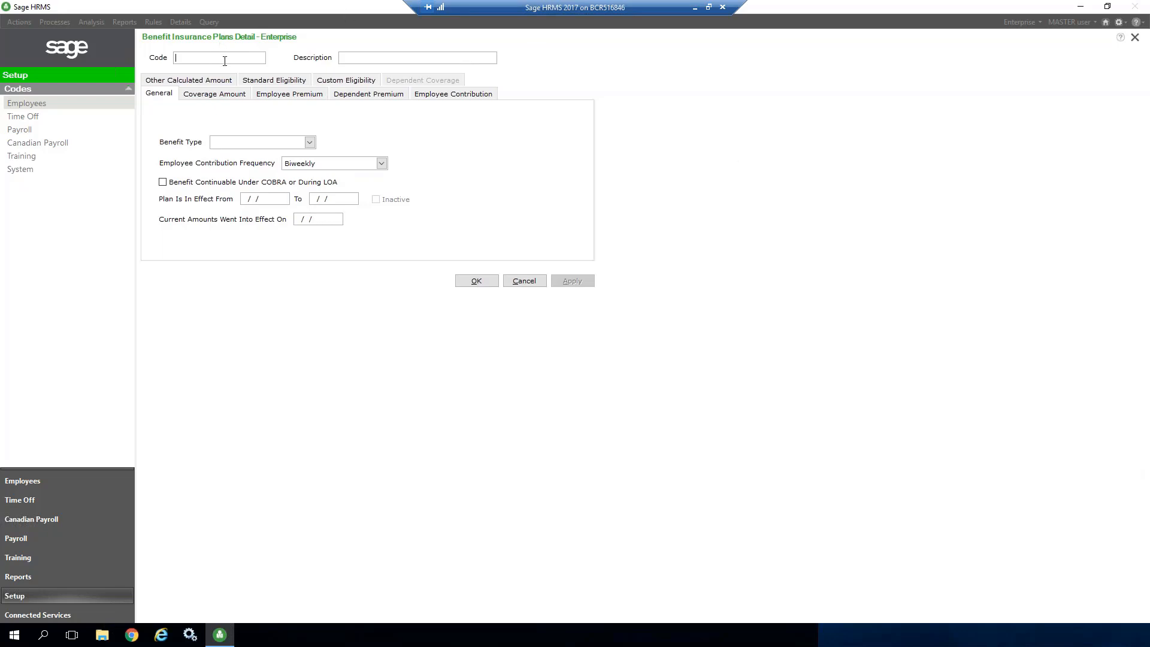
text(NEWMEDICALNew Me)
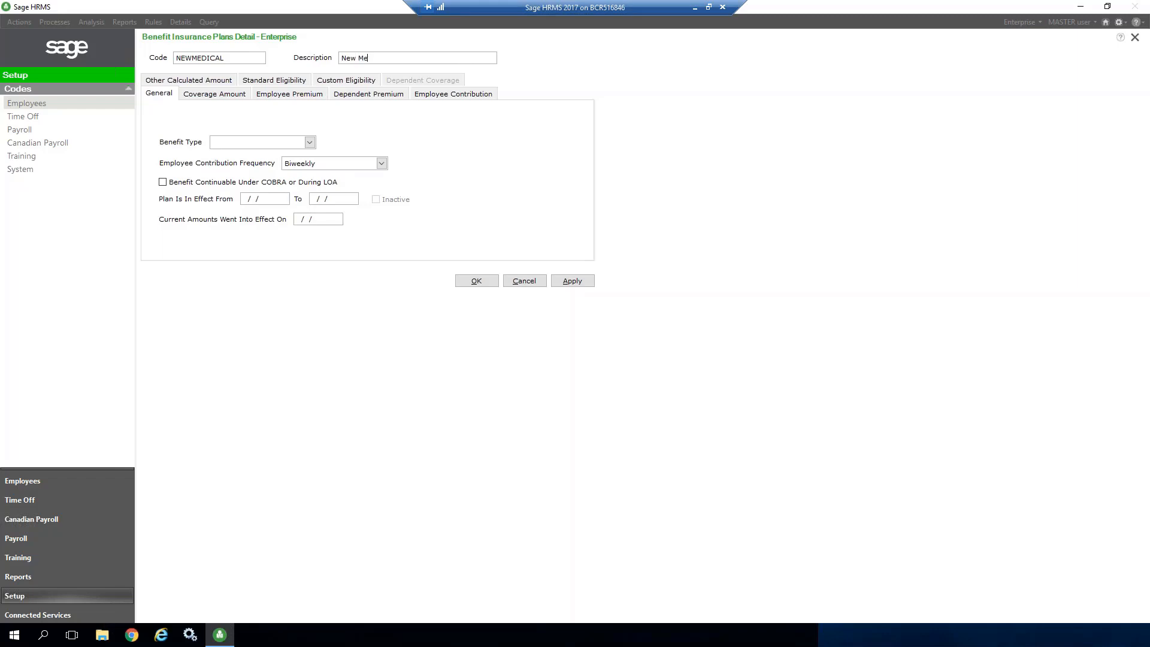
text(dical Plan)
click(226, 142)
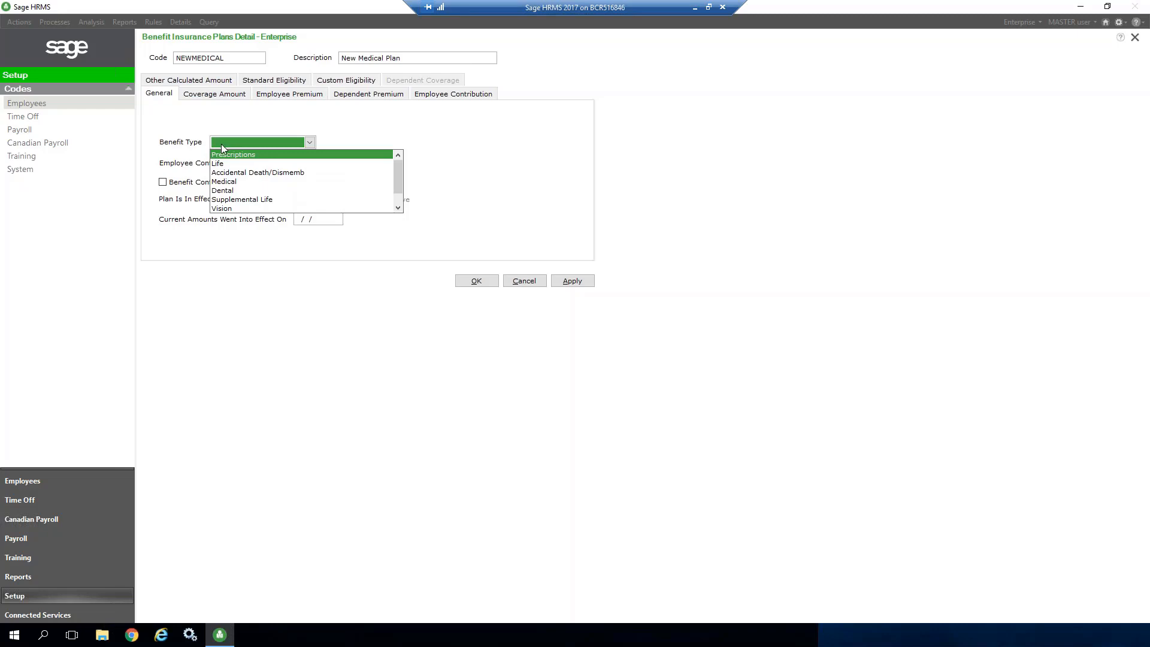
click(218, 181)
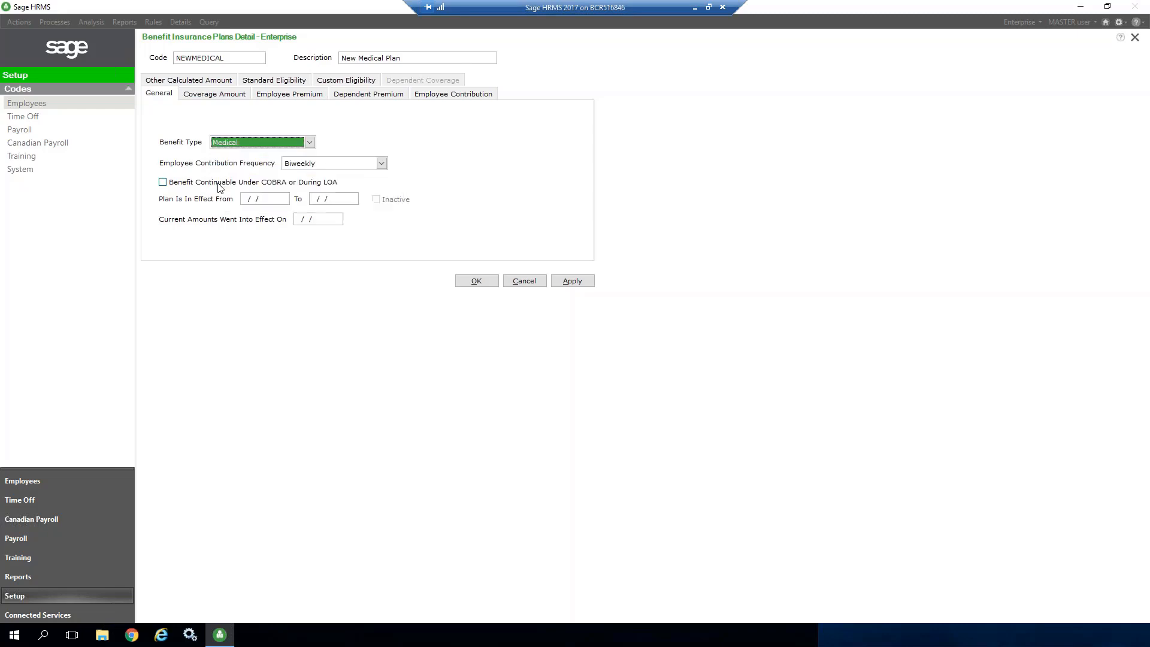
Step: Set the new plan's employee contribution frequency to Monthly and make the benefit continuable under COBRA or during LOA
click(310, 166)
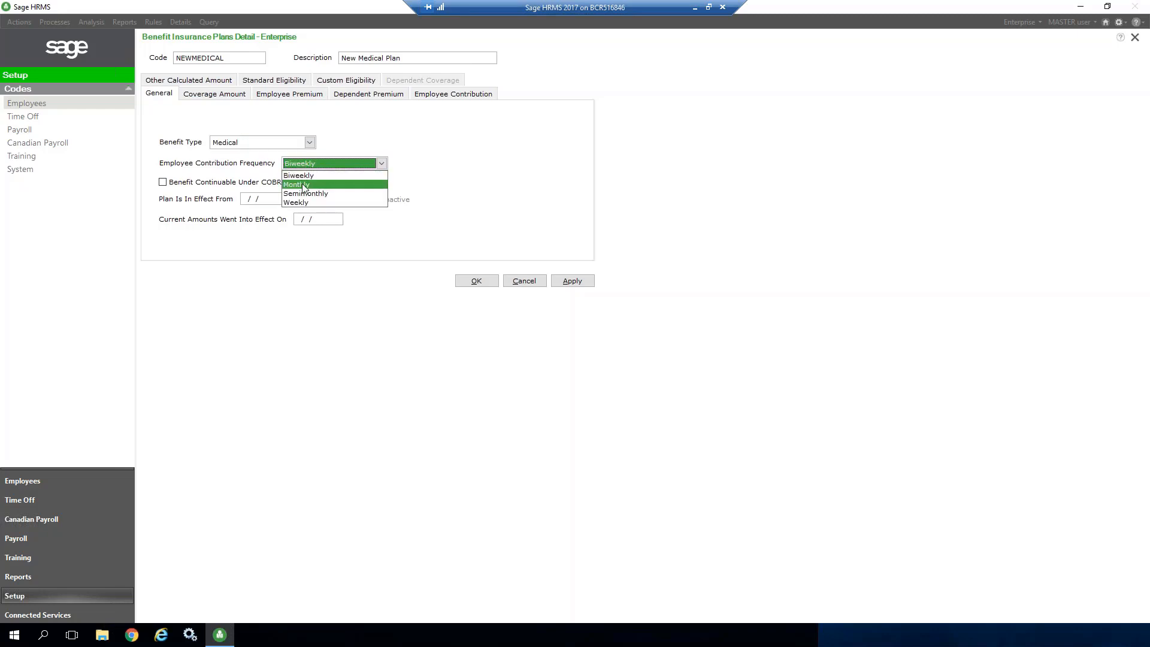
click(305, 186)
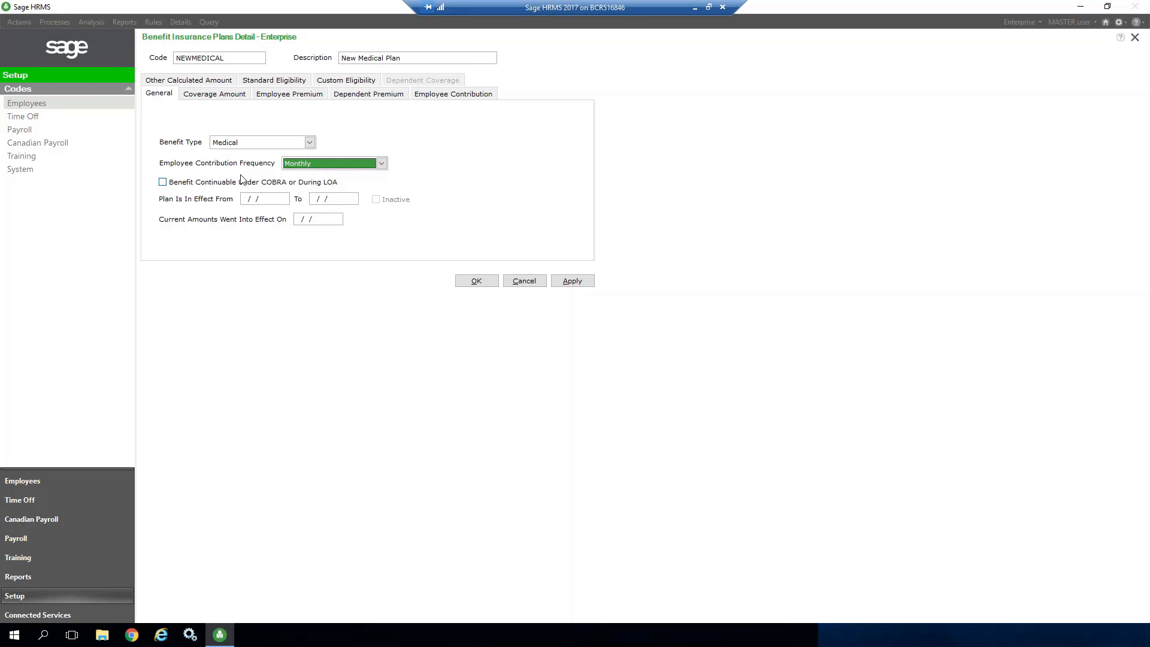
click(163, 182)
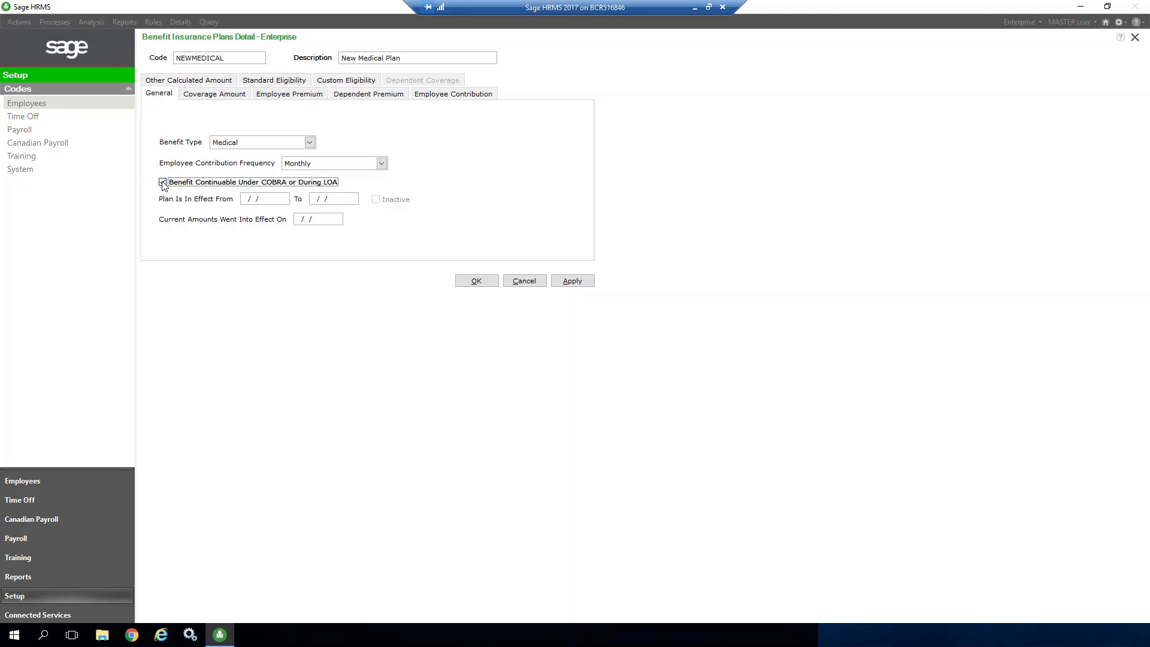
Step: Set the plan in effect from 01/01/2019 to 12/31/2099, with current amounts effective on 01/01/2019
click(245, 200)
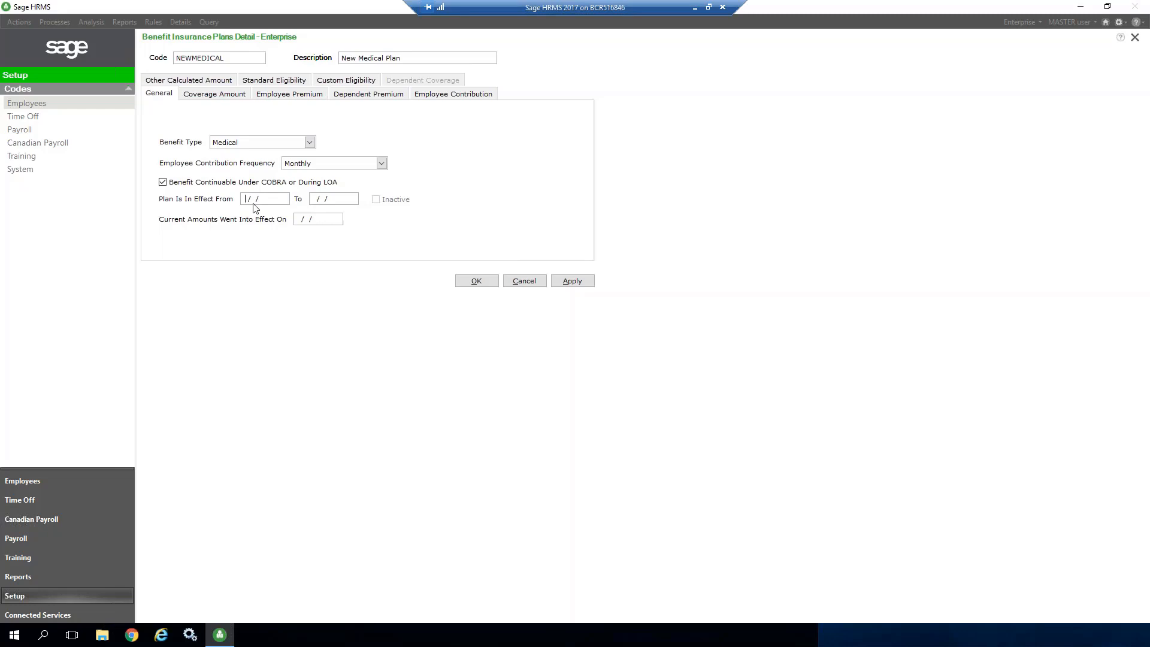
text(0/10/1)
key(BackSpace)
key(BackSpace)
key(BackSpace)
key(BackSpace)
text(01/01/2019)
key(Tab)
text(12/31/2099)
key(Tab)
text(01/01/2019)
key(Tab)
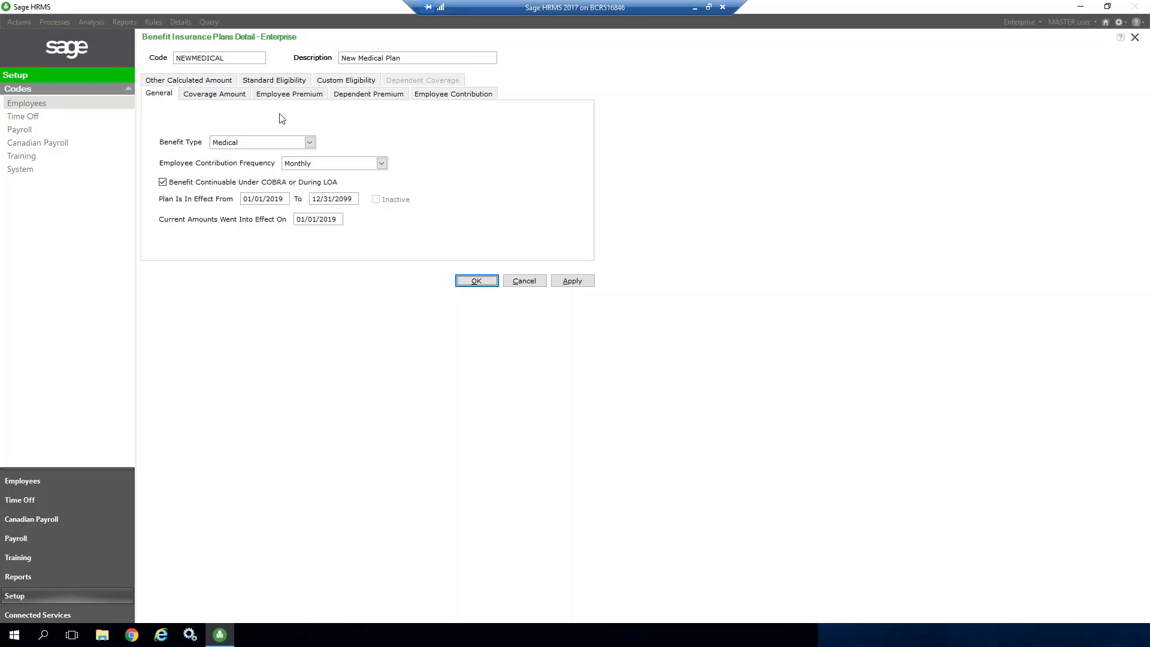
Step: Set the new plan's coverage amount to 0, keeping it for Employee and Dependents
click(216, 94)
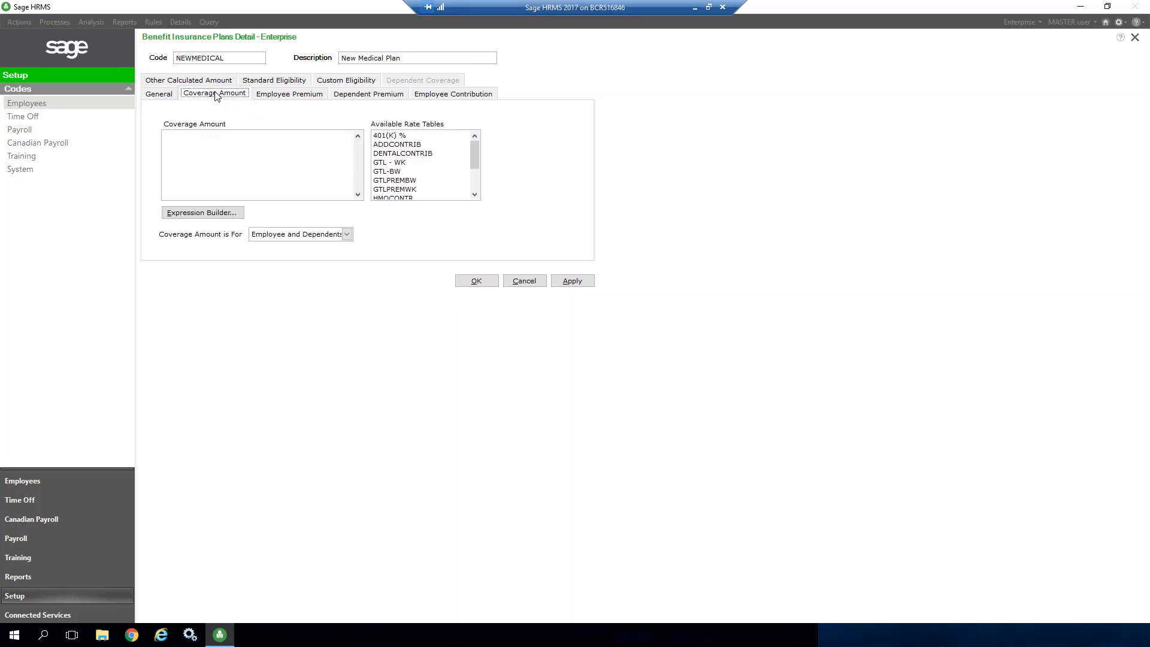
click(206, 137)
text(0)
click(264, 237)
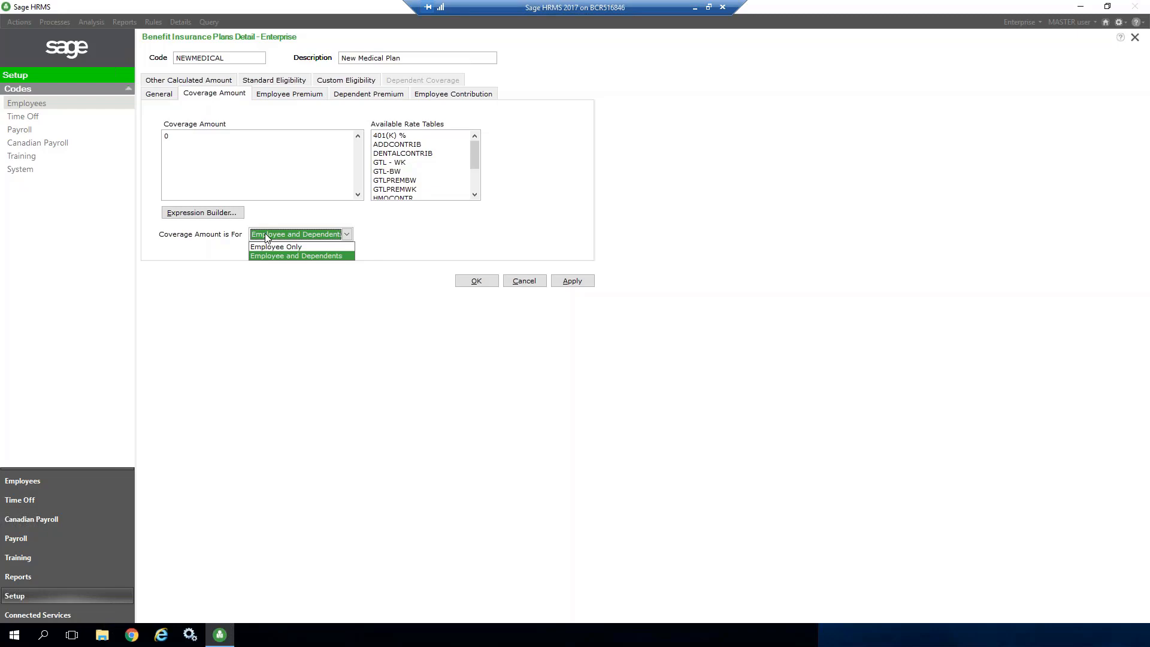
click(267, 236)
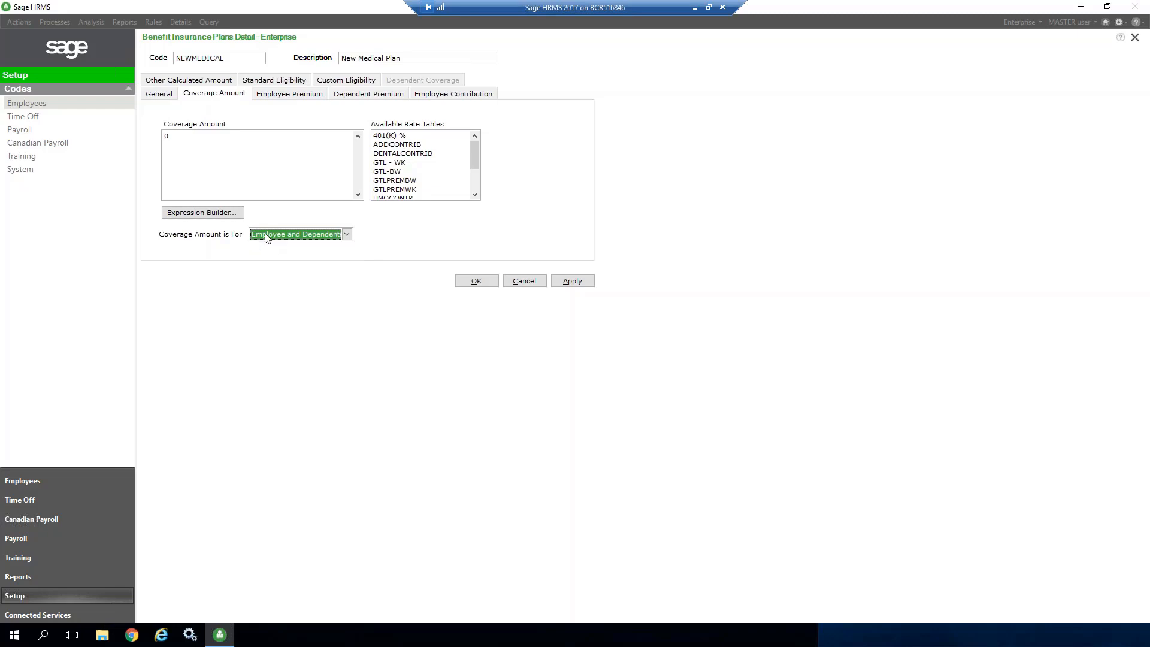
Step: Enter the monthly employee premium for the new medical plan
click(282, 94)
click(168, 143)
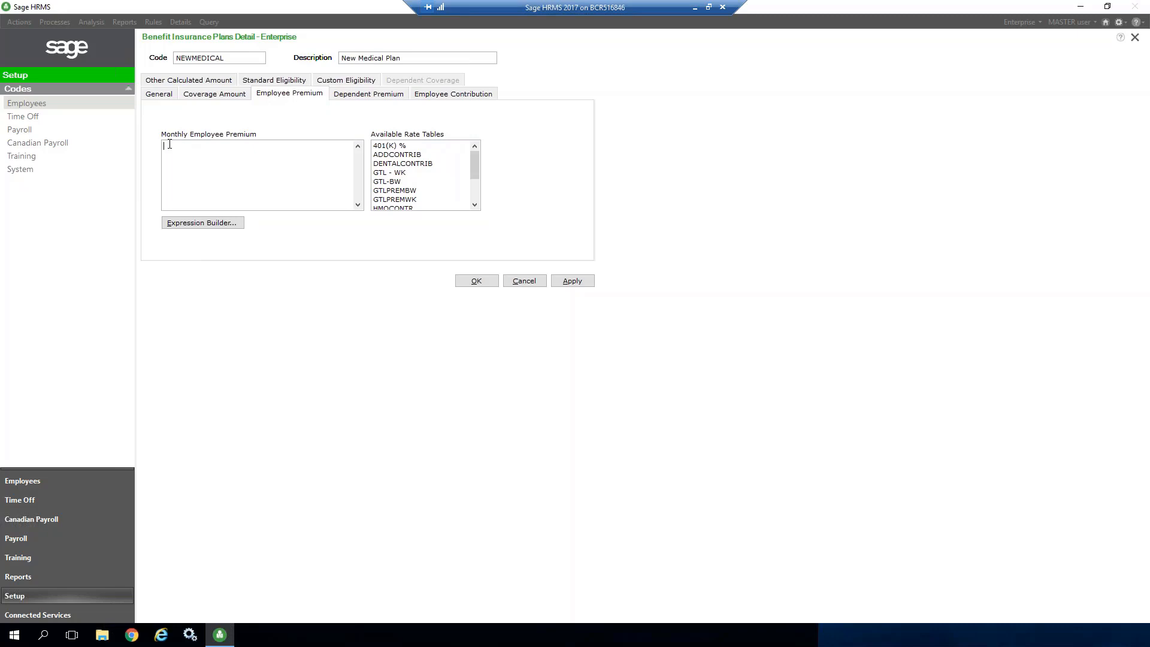
text(120)
text(00)
Step: Set the monthly dependent premium to 200, representing Total Premium For All Dependents
click(354, 96)
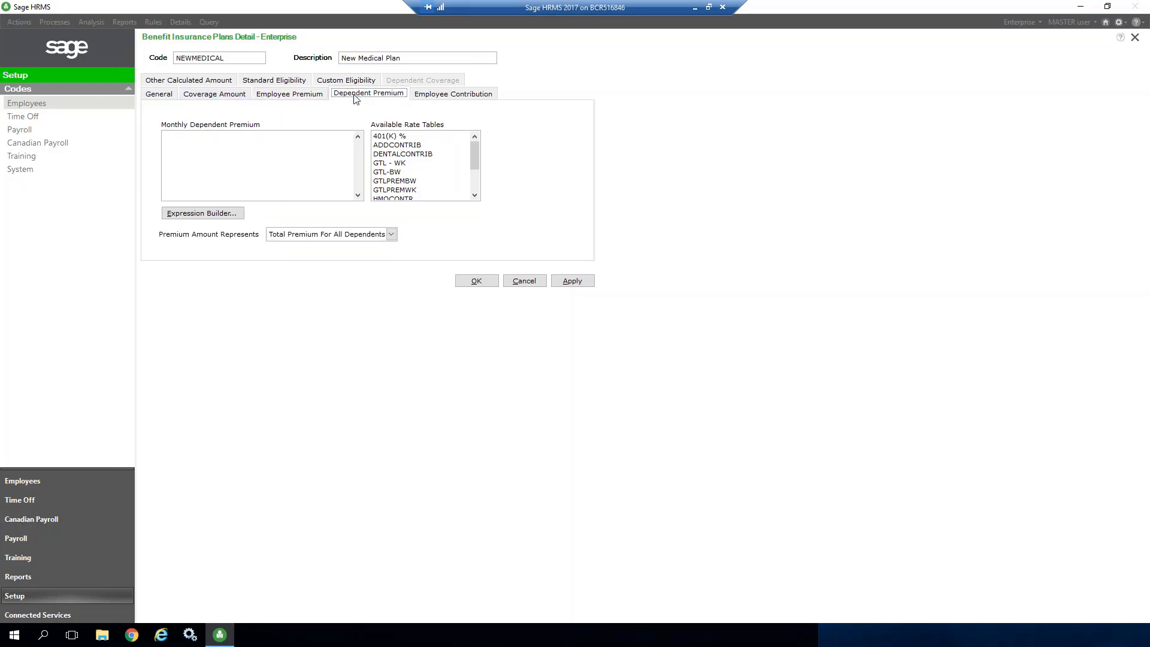
click(197, 139)
text(200)
click(312, 235)
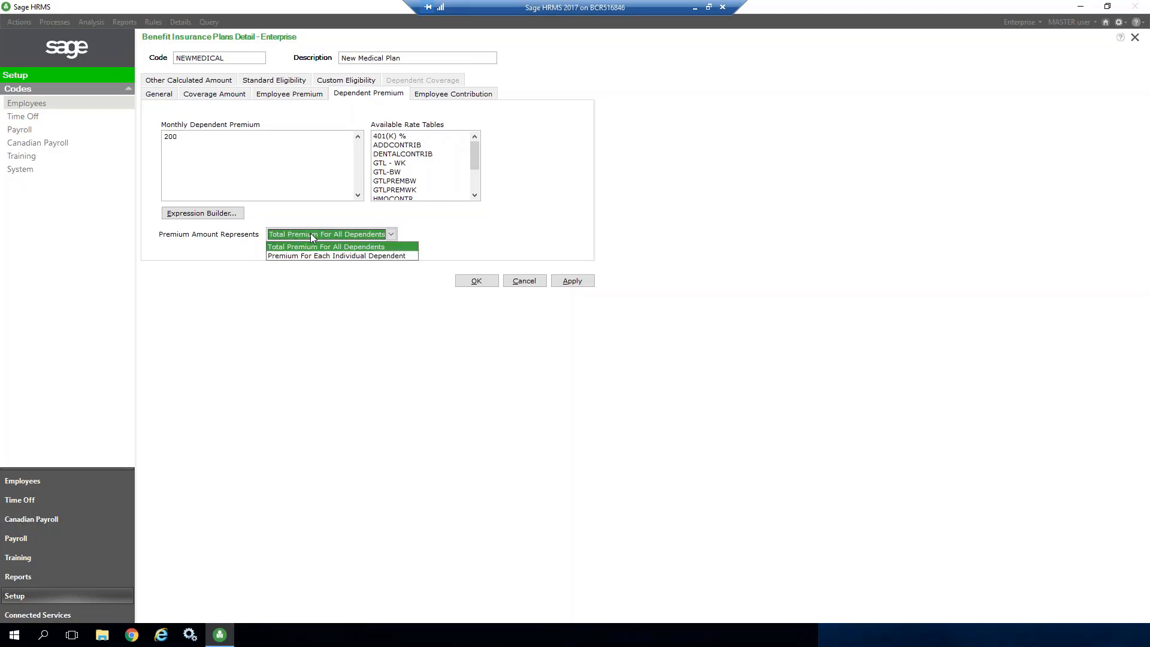
click(312, 235)
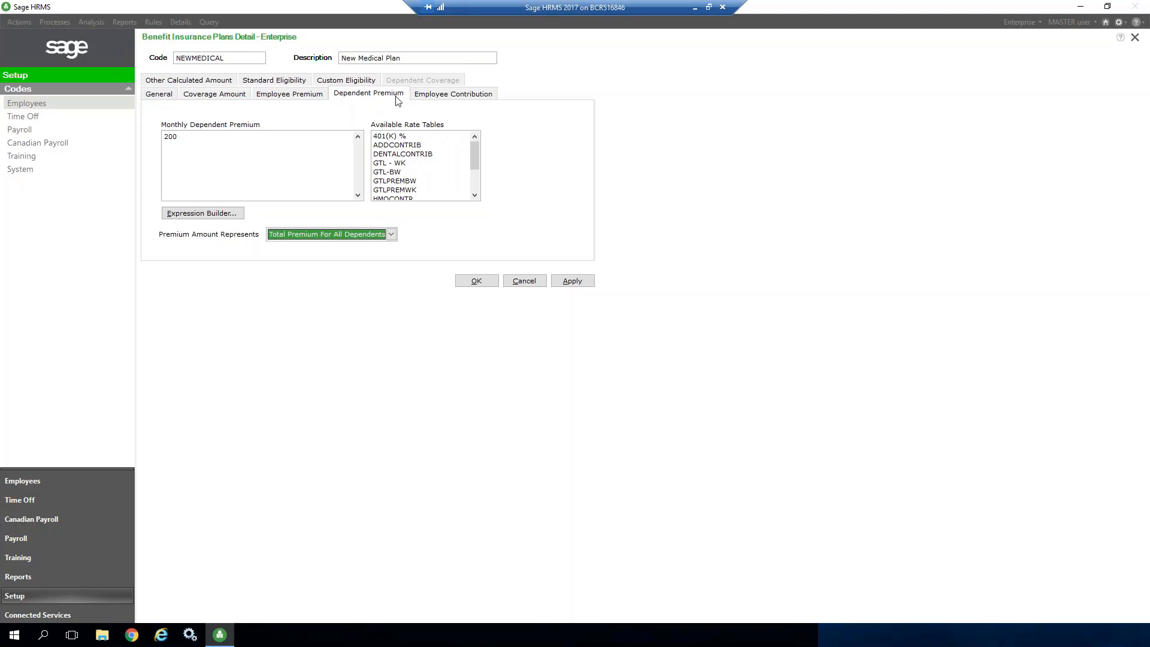
Step: Review the rate tables available for the employee contribution amount and save the new medical plan
click(452, 95)
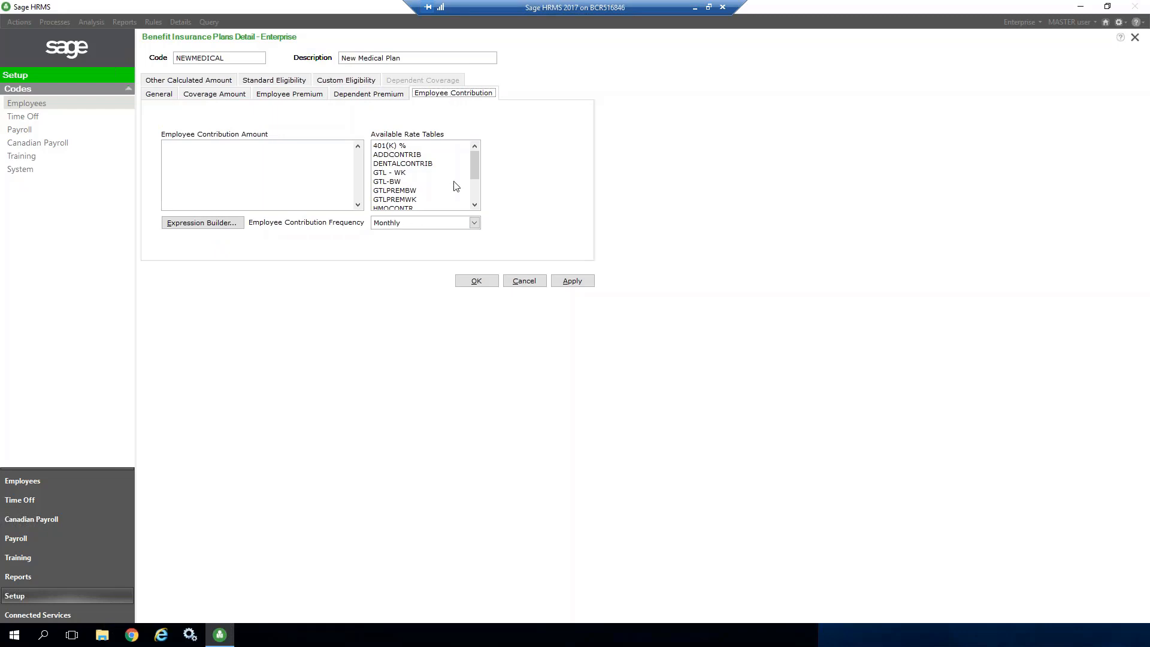
drag(476, 155, 475, 175)
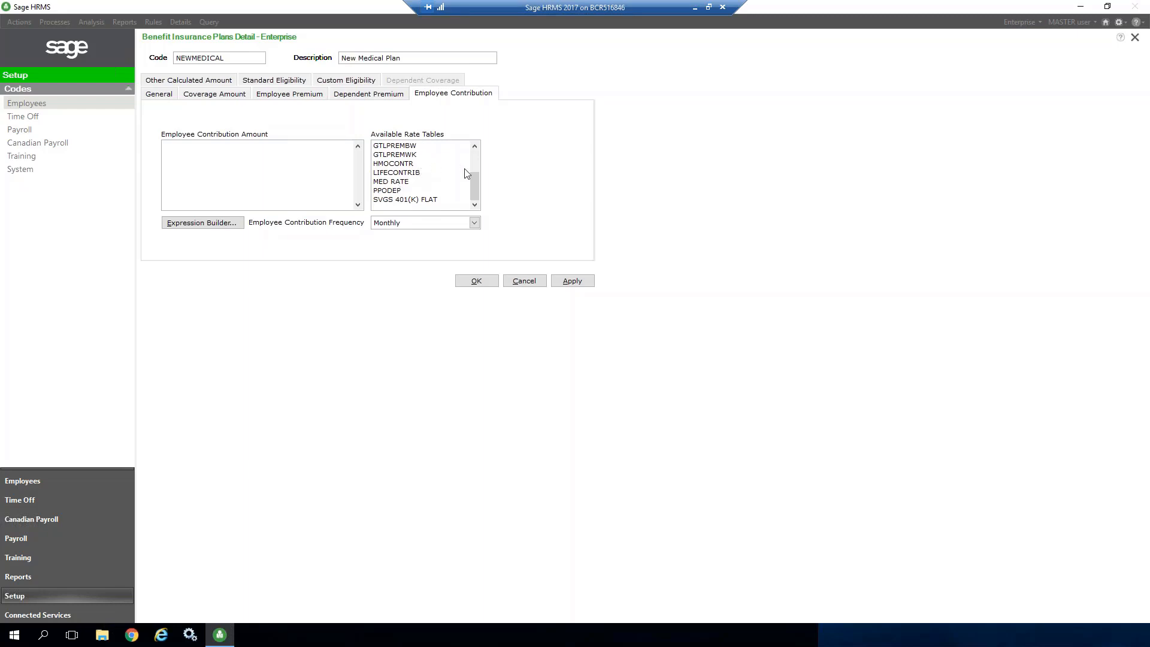
drag(475, 188, 477, 150)
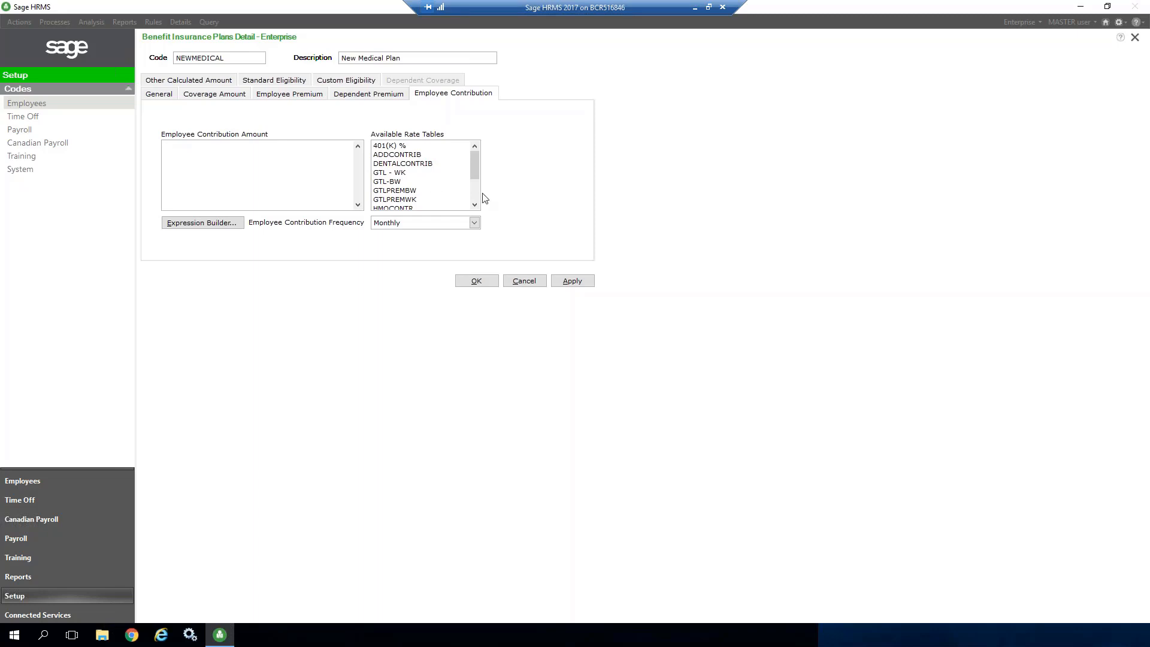
click(476, 282)
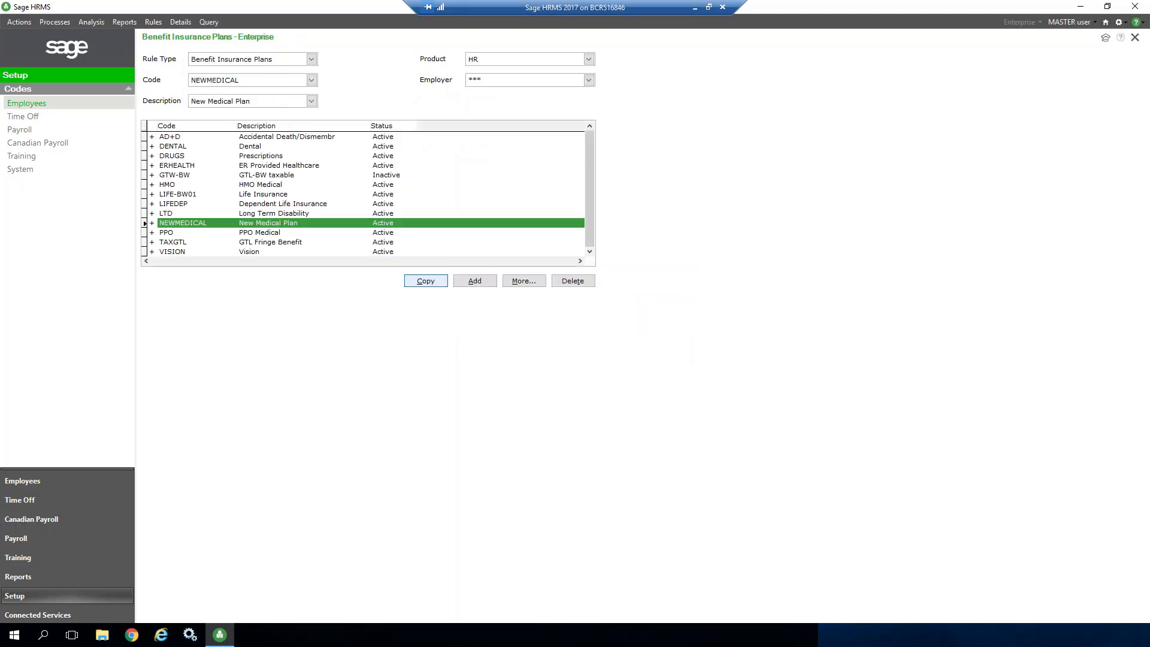
Step: Open the MED RATE rate table (Medical Rates/ Dependents) from the employee benefits rate table setup
click(69, 106)
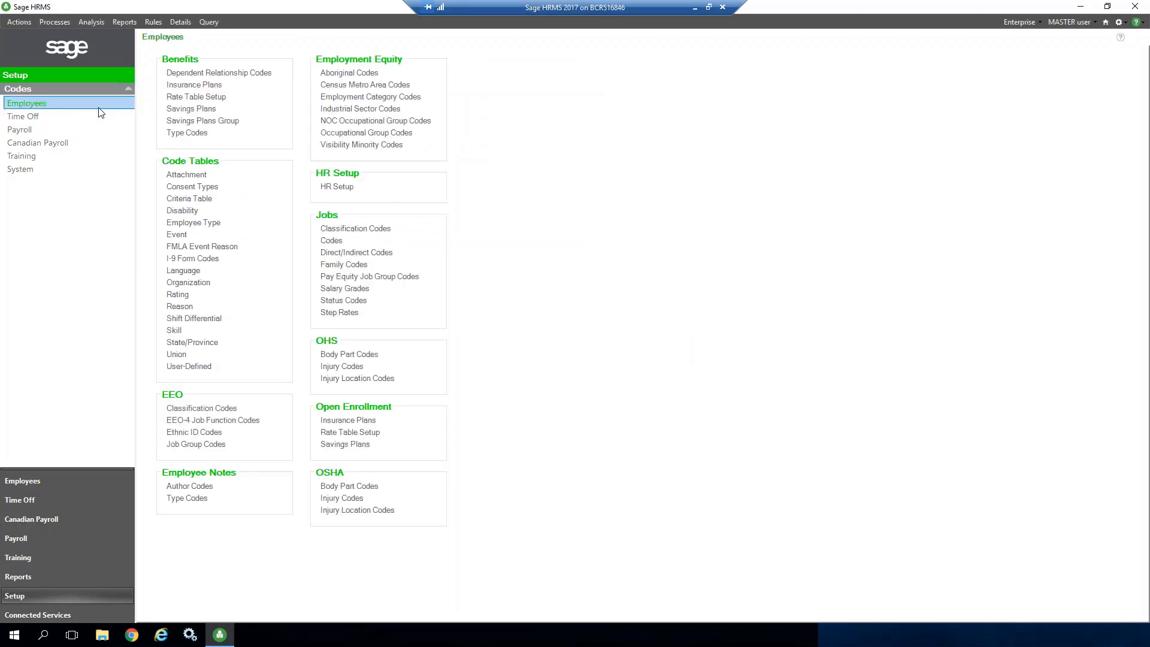
click(180, 97)
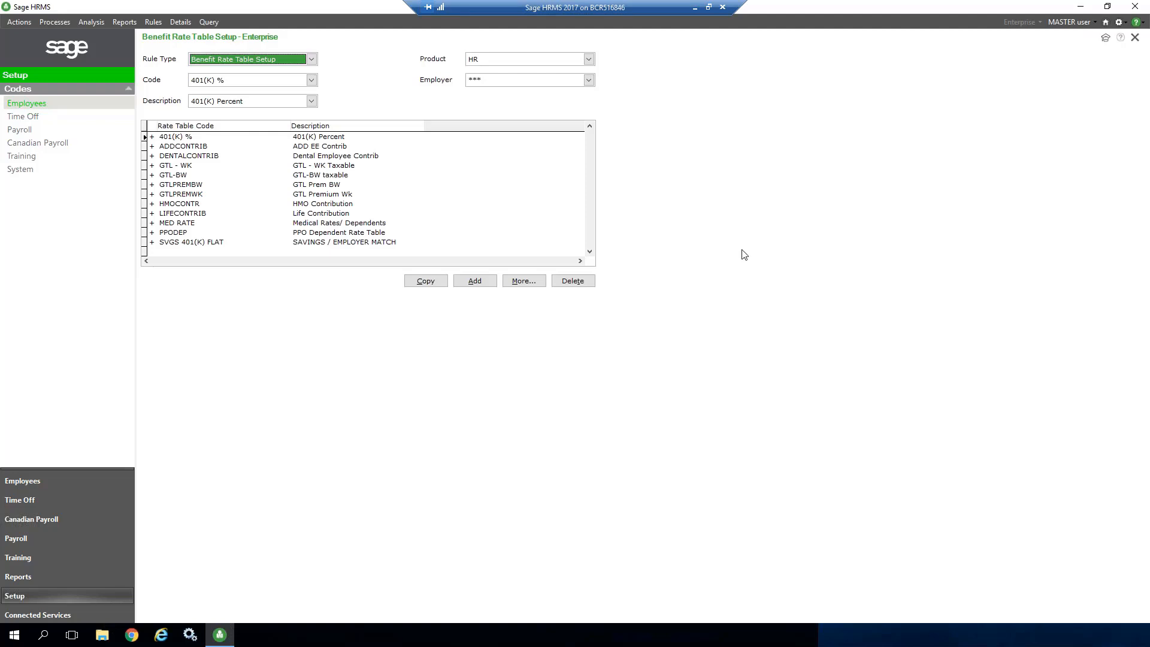
click(174, 222)
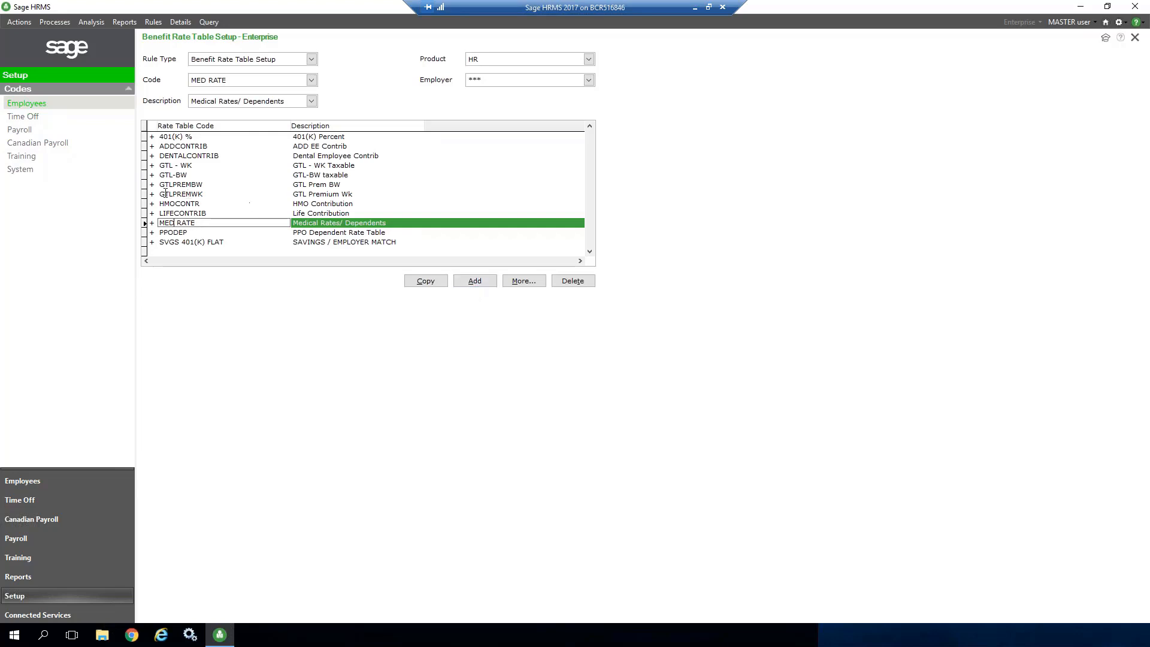
click(152, 223)
double_click(152, 224)
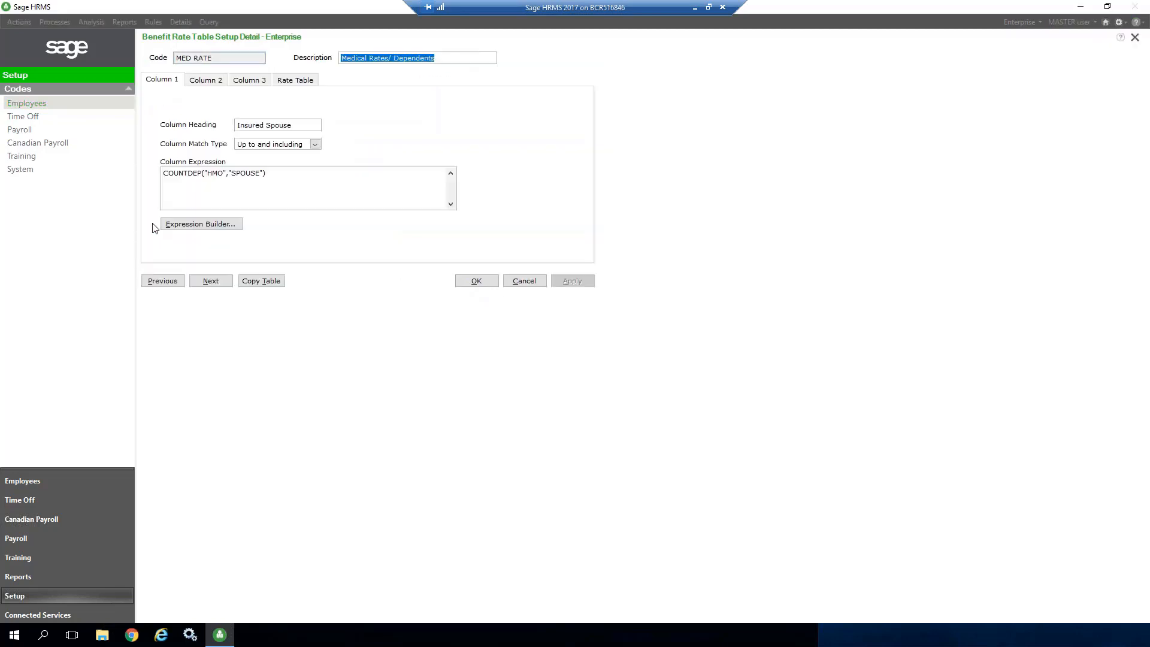
Step: Copy the medical rate table to a new one with code NEWRATE and description "New Medical Rate"
click(261, 281)
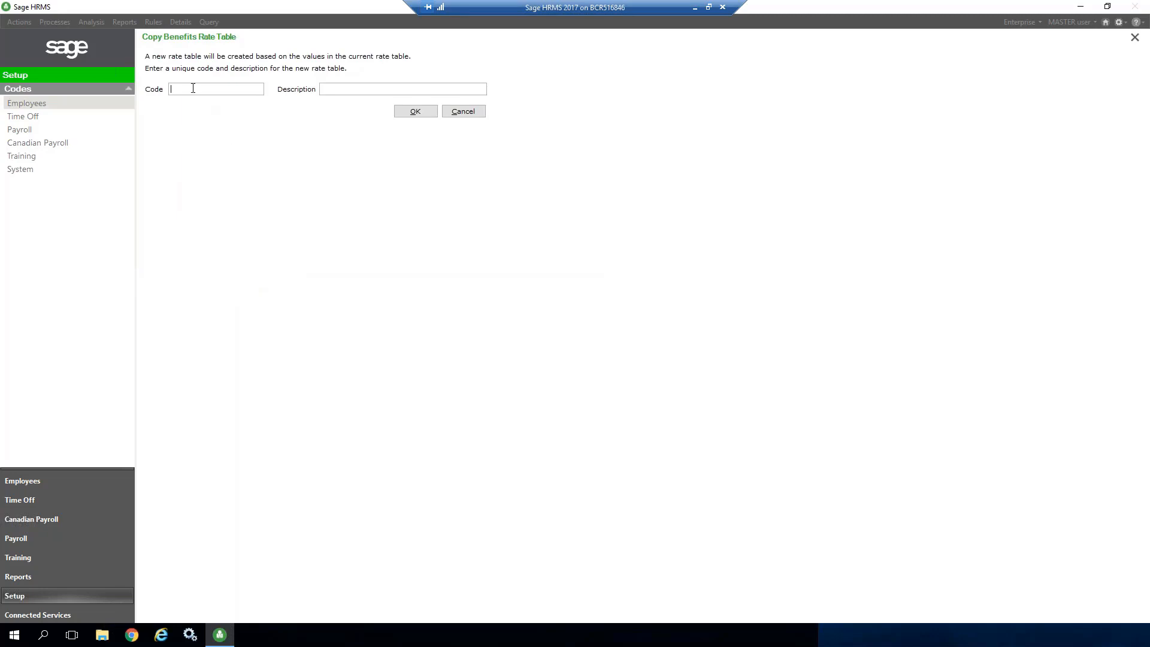
text(N)
text(EWR)
text(ATE)
text(New)
text( Medical)
text(Rate fo)
key(BackSpace)
key(BackSpace)
key(BackSpace)
click(404, 114)
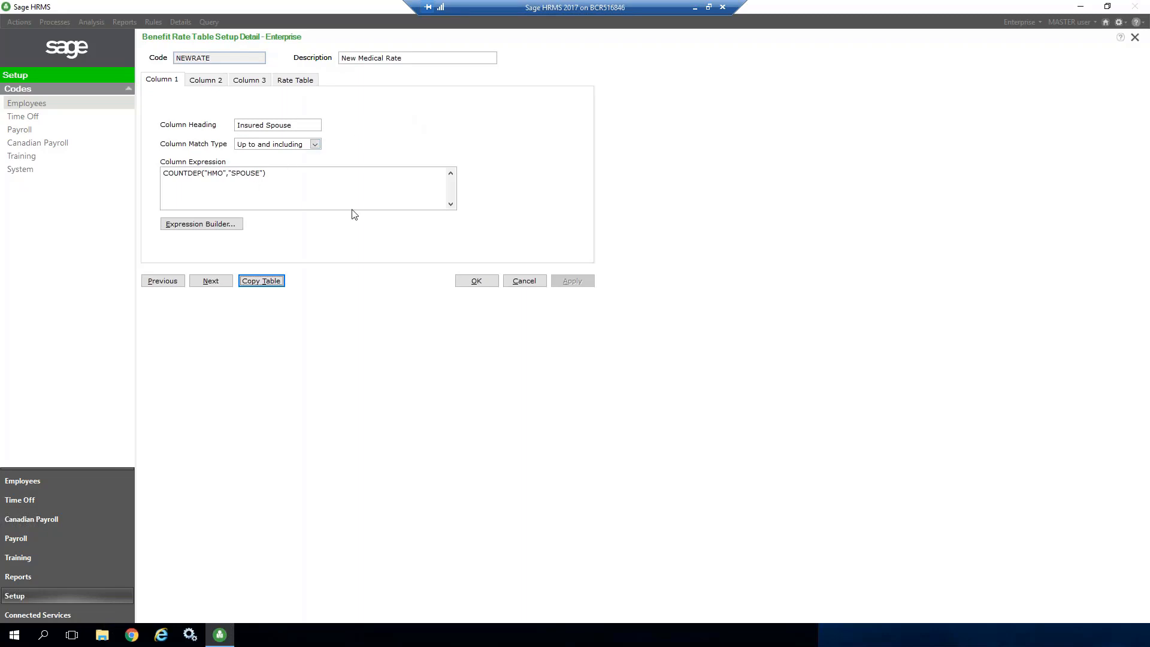
Step: Replace HMO with NEWMEDICAL in the Insured Spouse column's COUNTDEP expression
double_click(216, 173)
key(Delete)
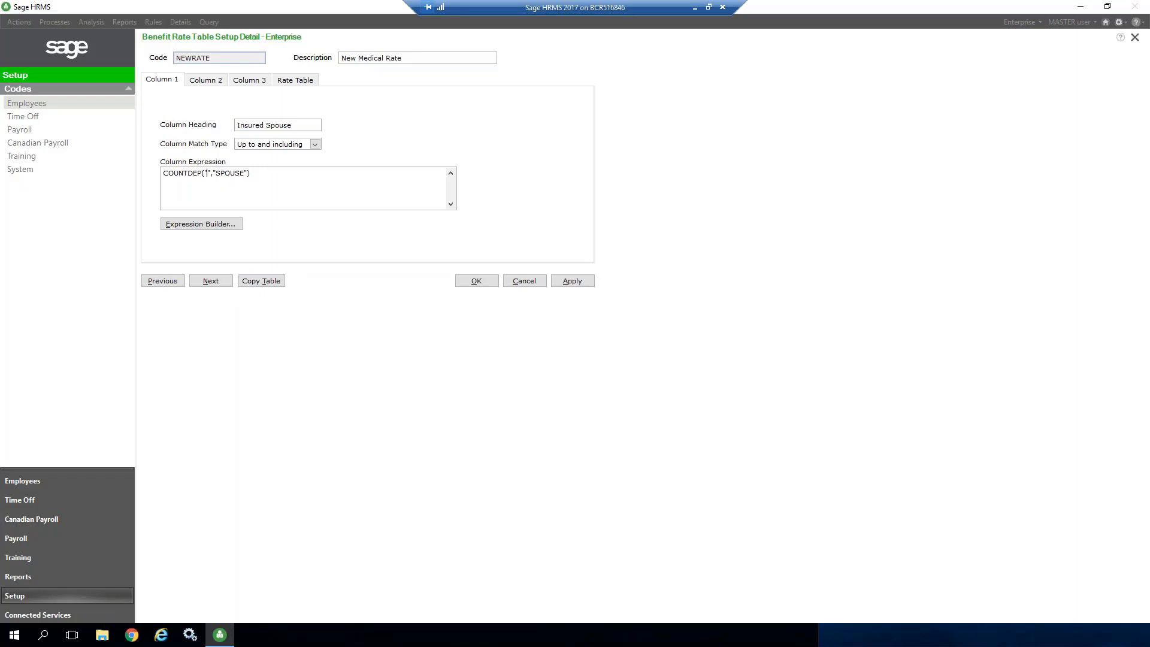
text(NEWMEDICAL)
drag(268, 174, 297, 175)
drag(211, 174, 243, 179)
Step: Replace HMO with the new medical plan's code in the Insured Child column's COUNTDEP expression
click(202, 80)
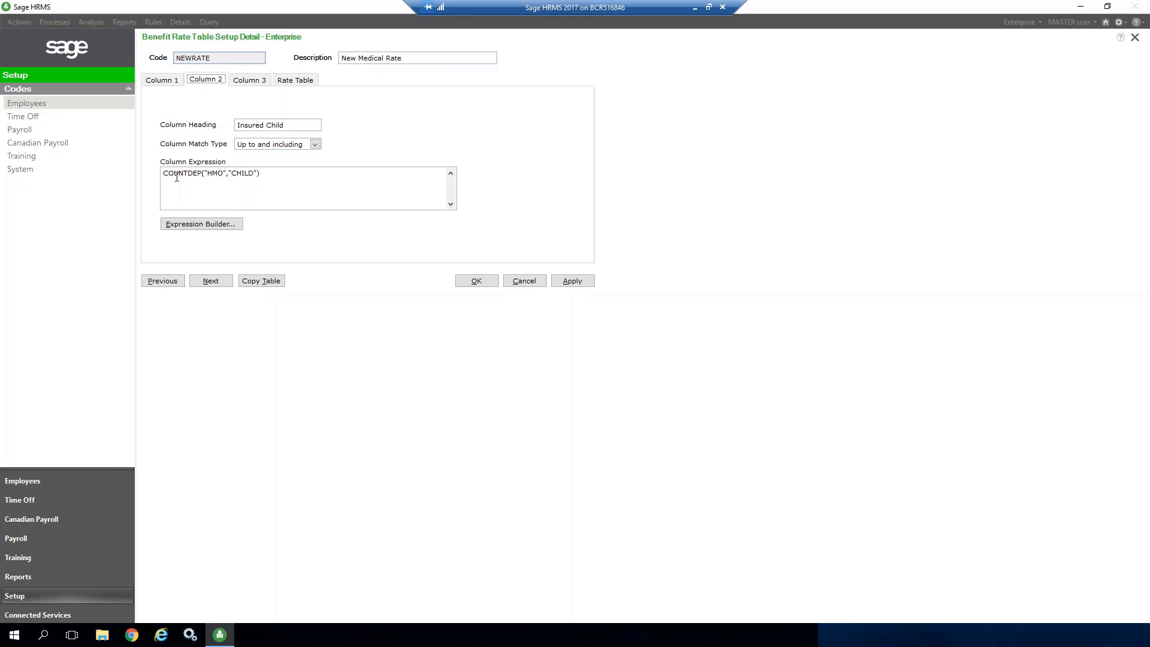
click(246, 174)
double_click(215, 173)
text(NEWMEDCIAL)
Step: Check the third column's definition and set the rate to 60 for the row with no insured spouse or child
click(247, 84)
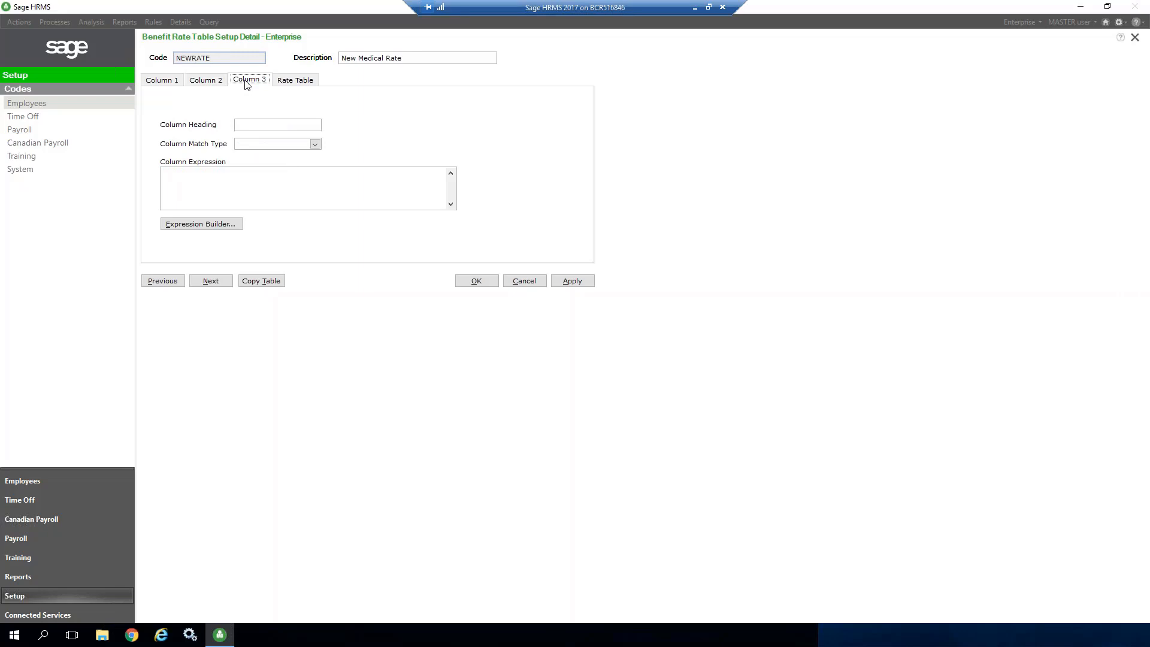
click(292, 83)
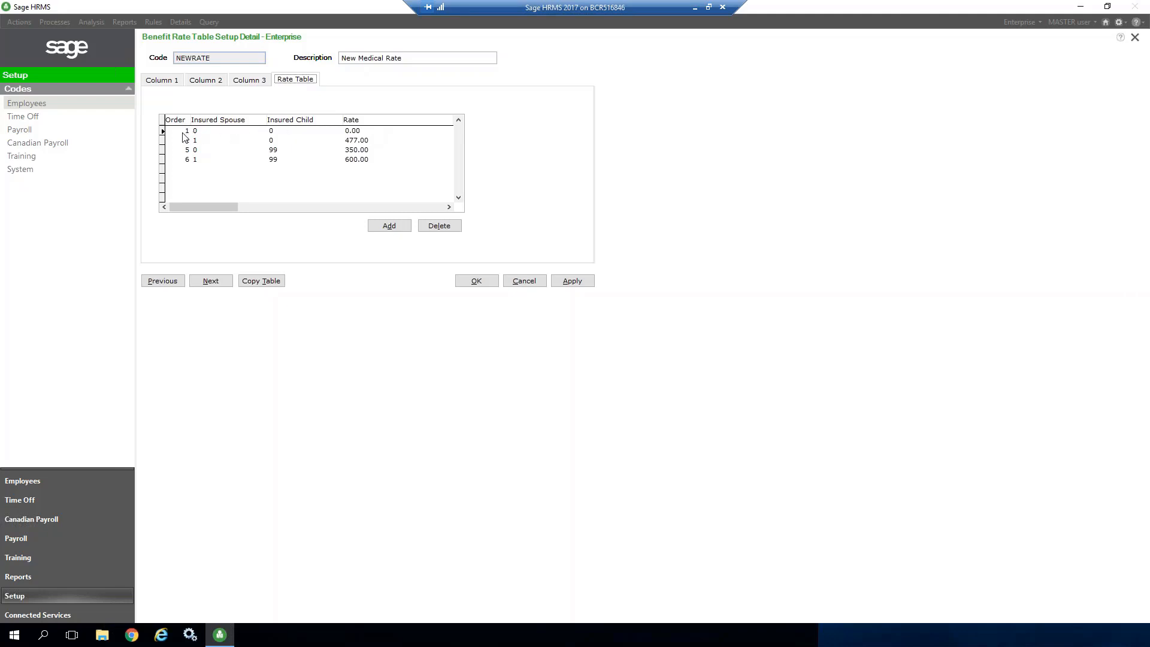
click(201, 132)
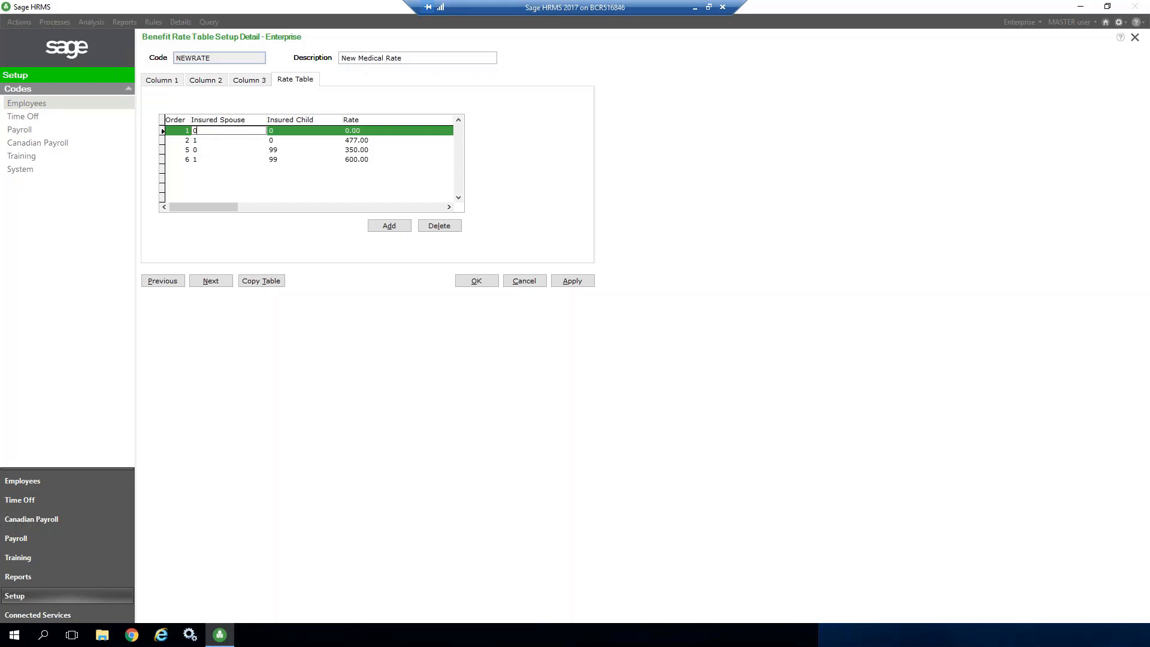
click(367, 131)
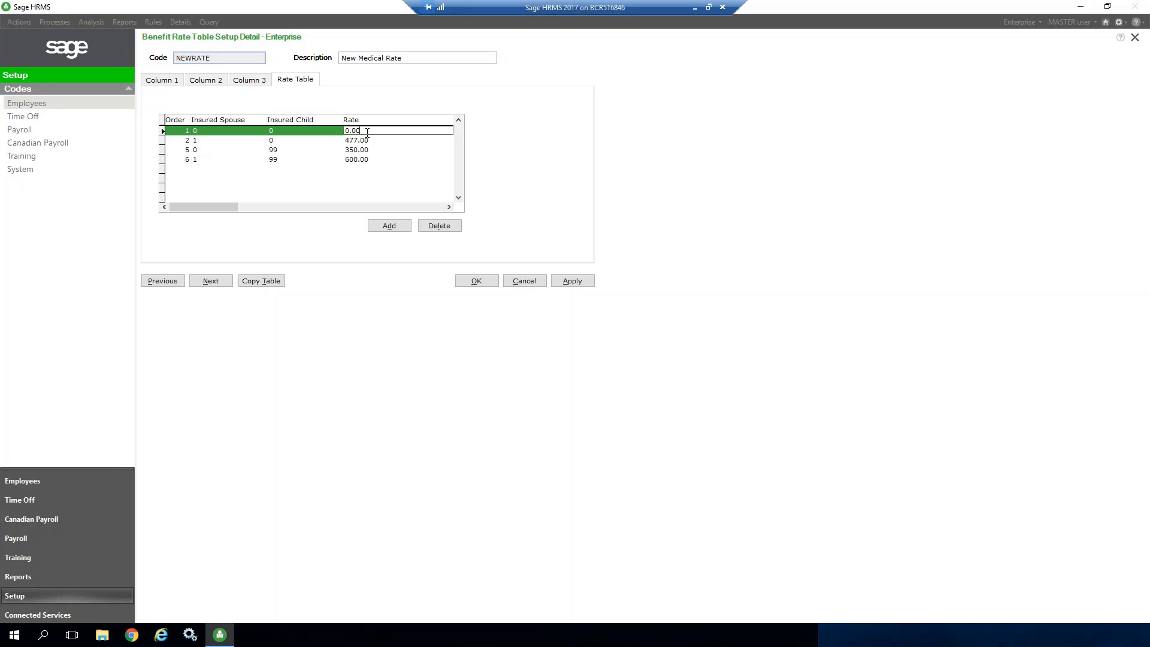
key(BackSpace)
key(BackSpace)
key(BackSpace)
key(BackSpace)
text(50)
key(BackSpace)
key(BackSpace)
text(60)
Step: Set the rate to 75 for the row with one insured spouse and no insured child
click(204, 142)
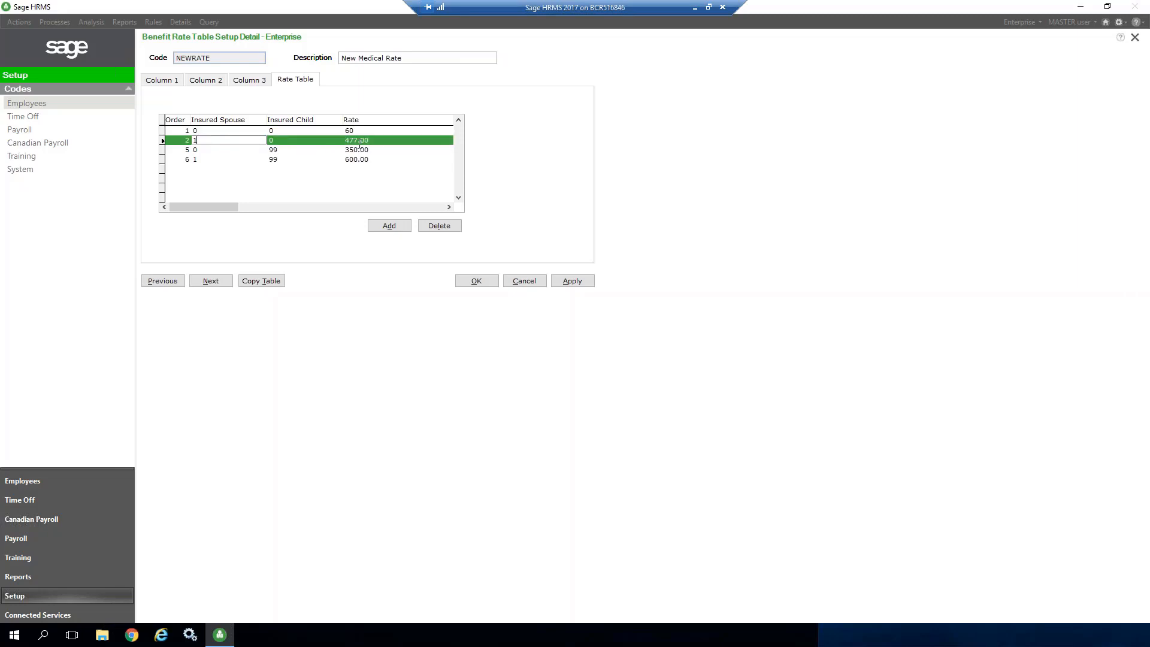
click(381, 140)
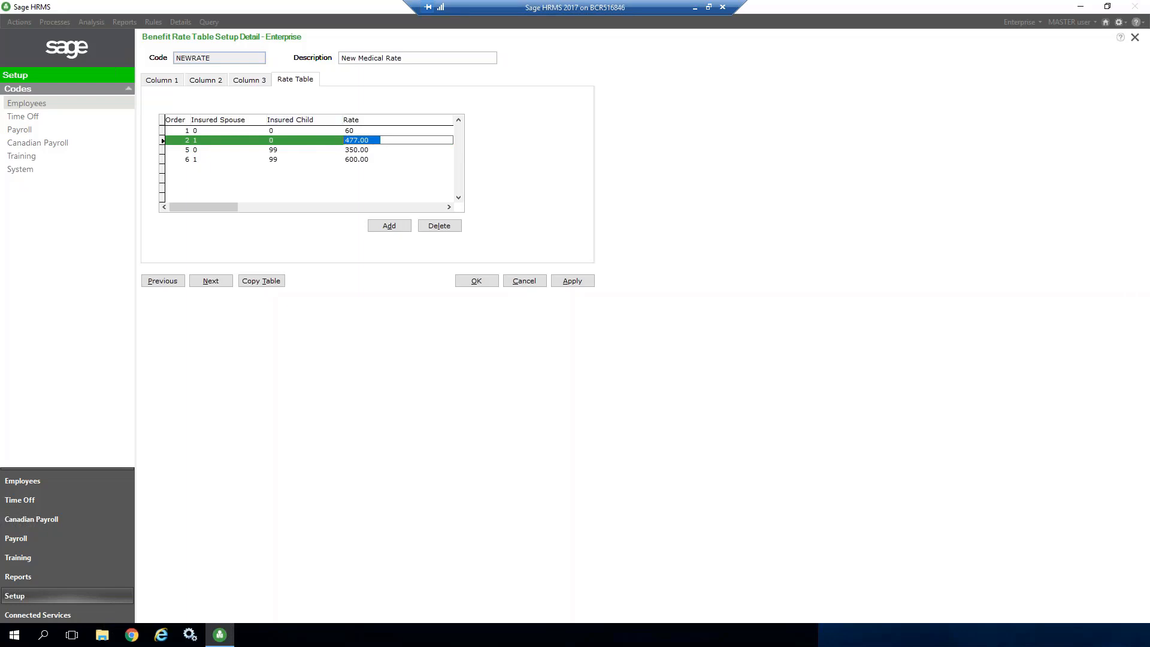
text(75)
key(Tab)
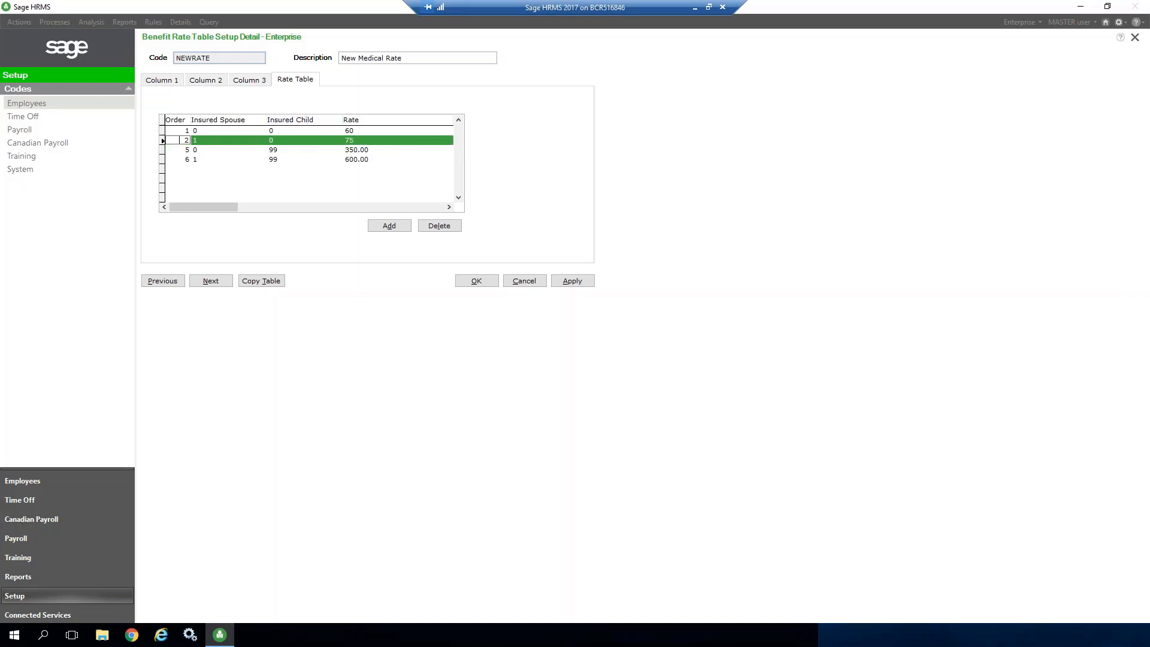
Step: Change the third rate row to order 3, insured spouse 1, insured child 1 and rate 80
click(189, 150)
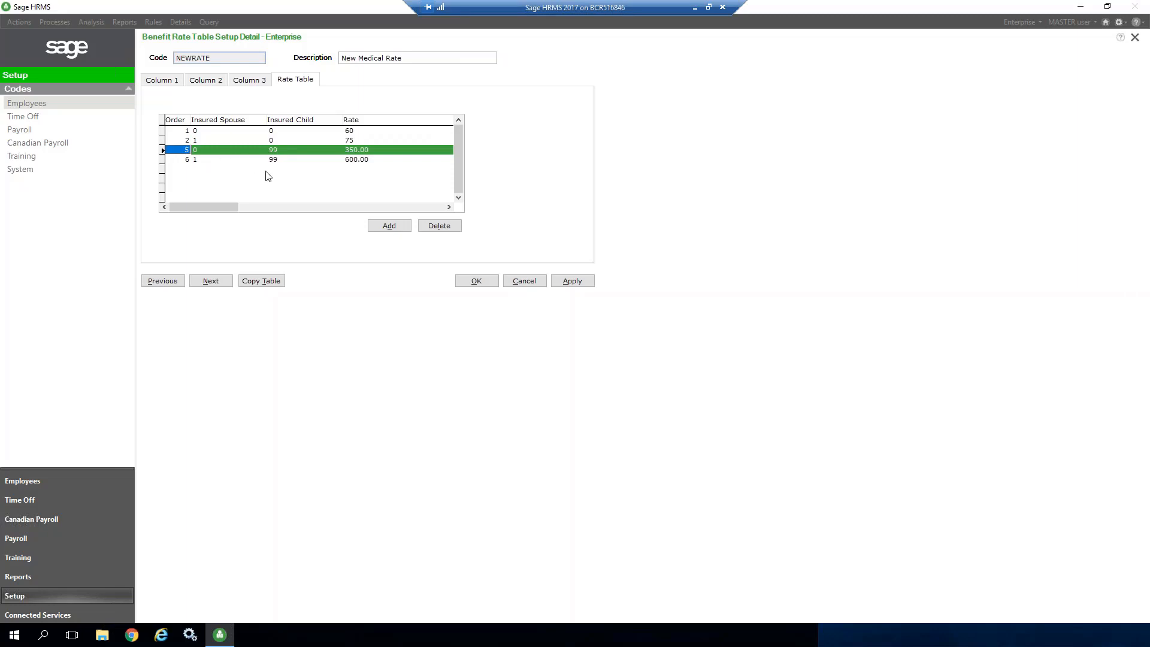
text(3)
key(Tab)
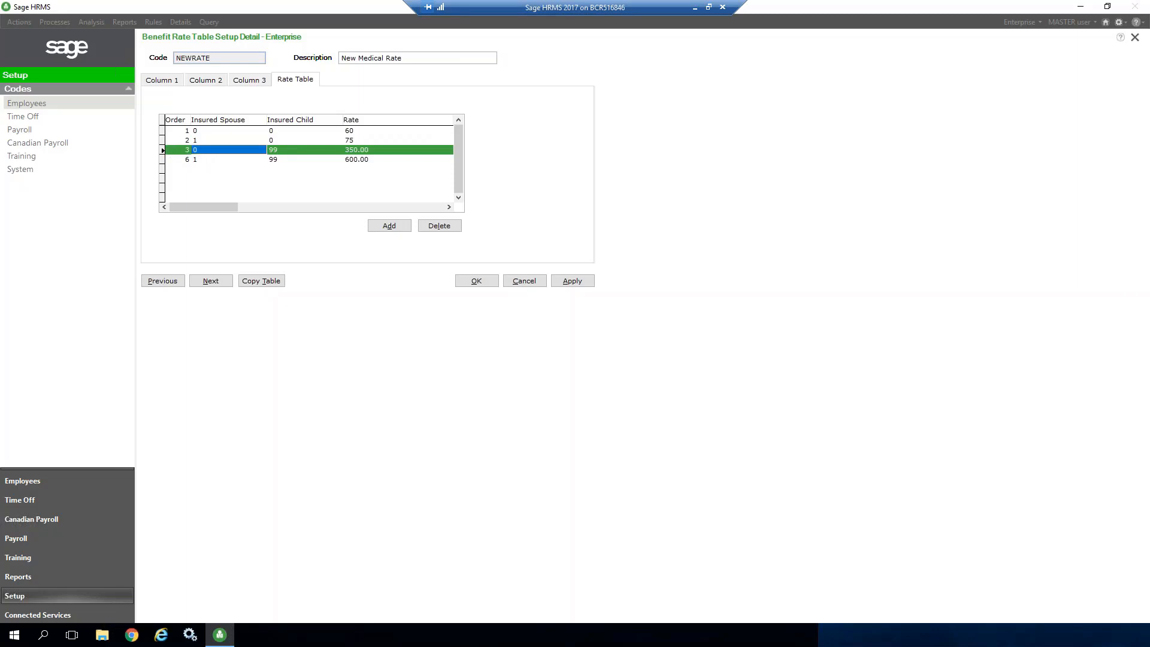
text(1)
key(Tab)
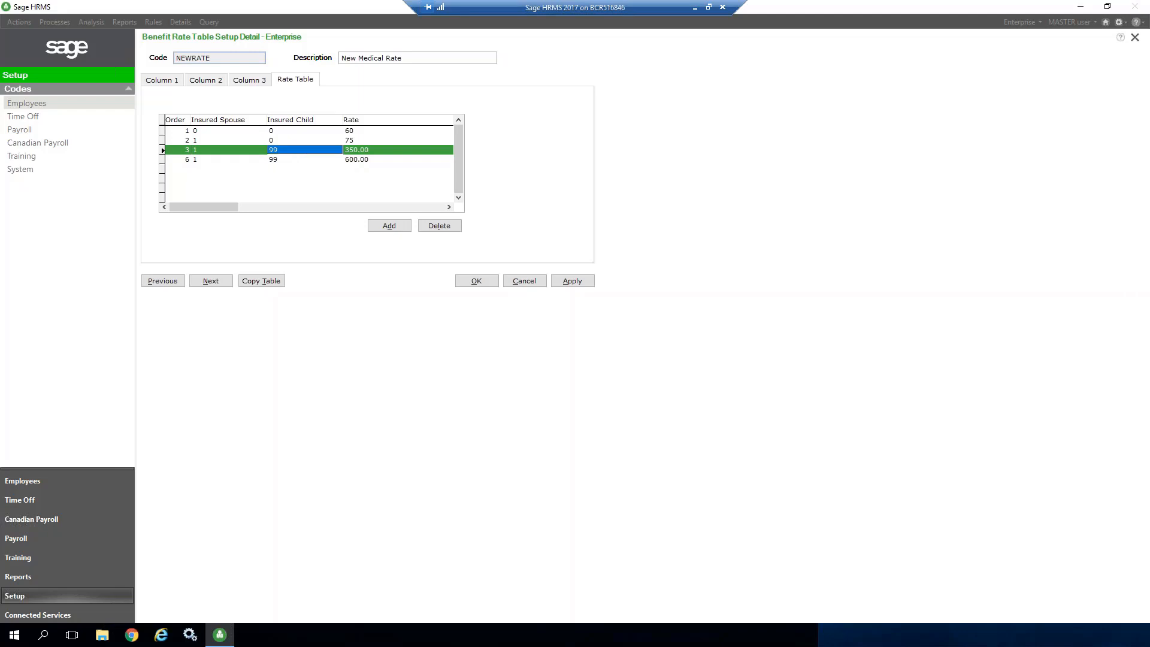
text(1)
key(Tab)
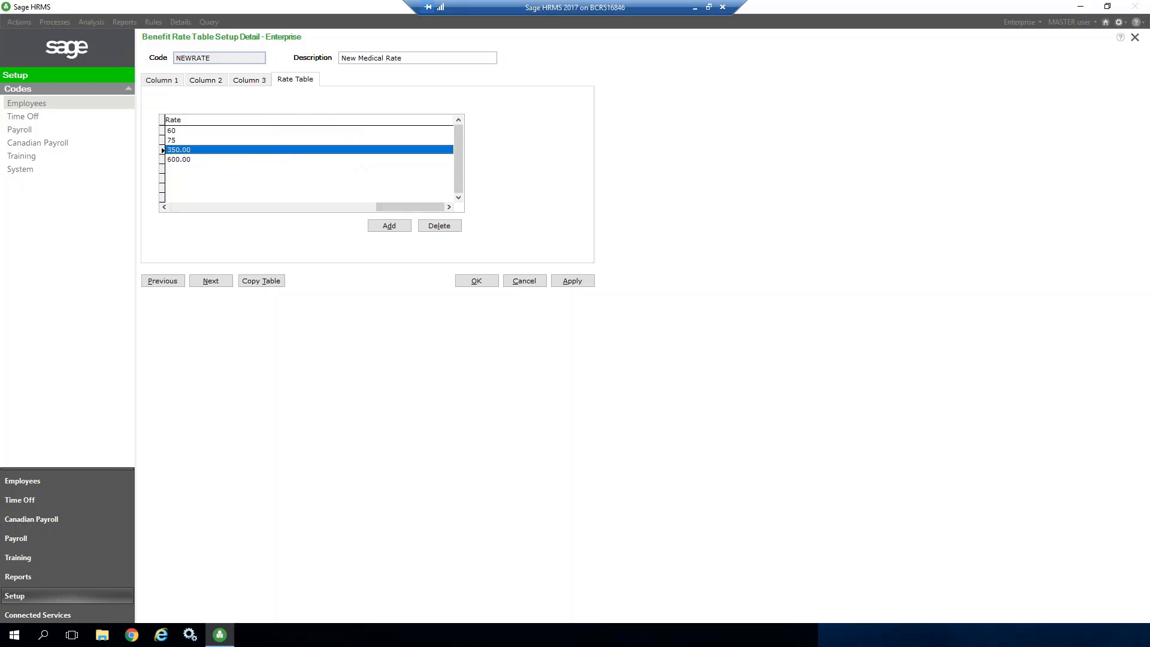
text(80)
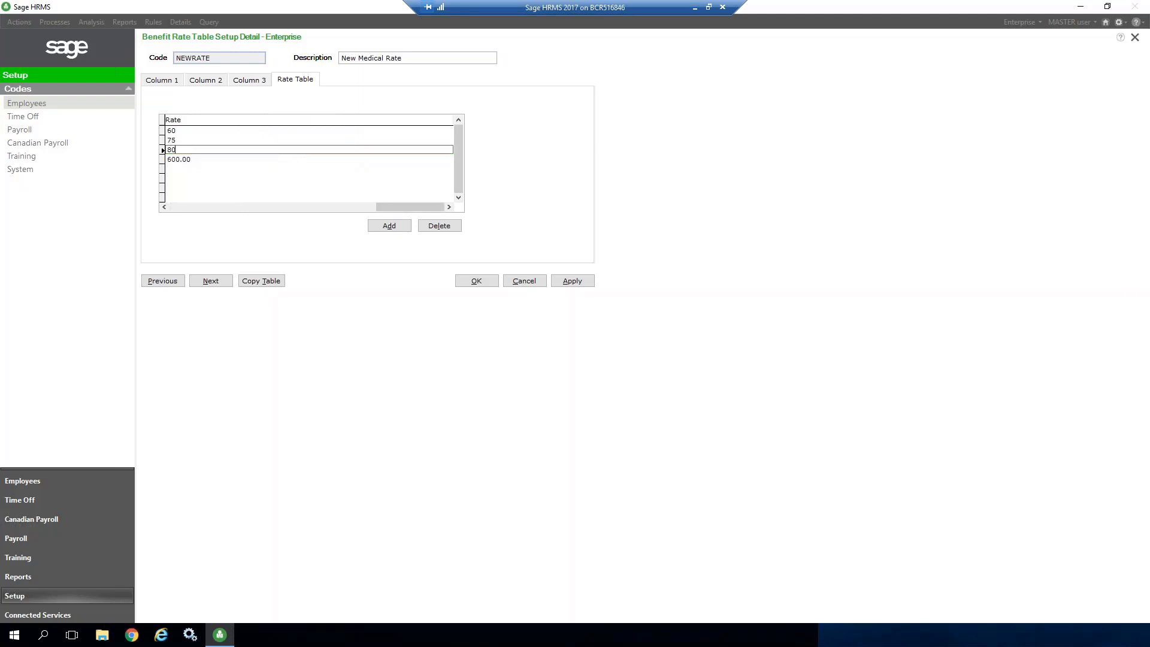
key(Return)
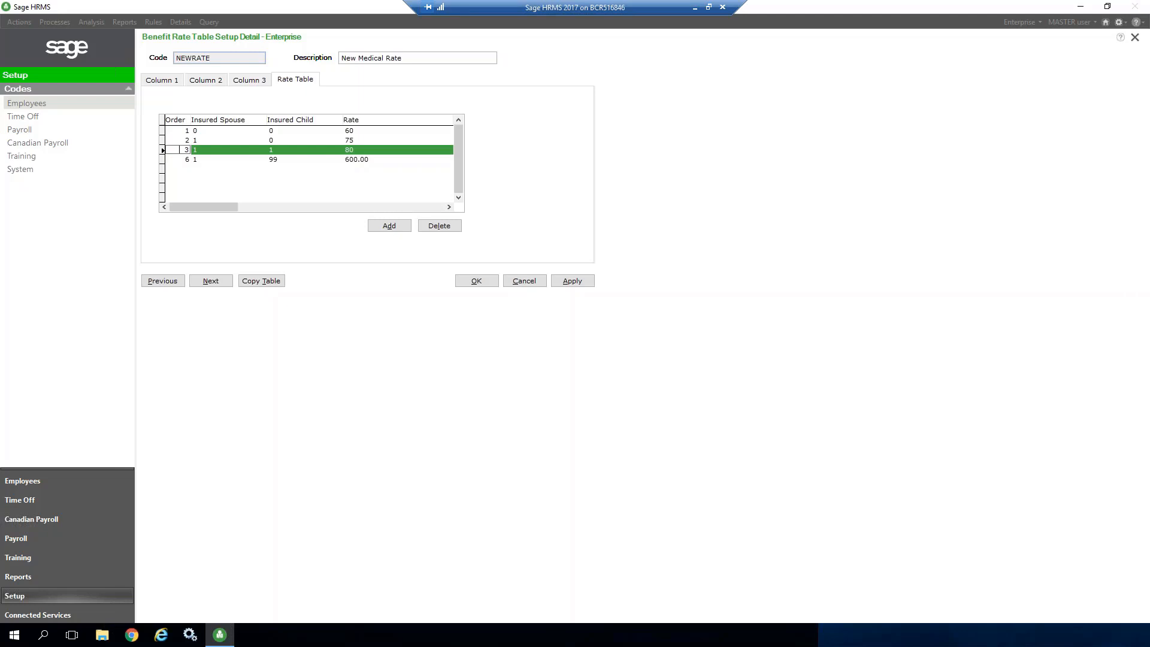
Step: Change the fourth rate row to order 4, insured spouse 0, insured child 99 and rate 130
click(185, 159)
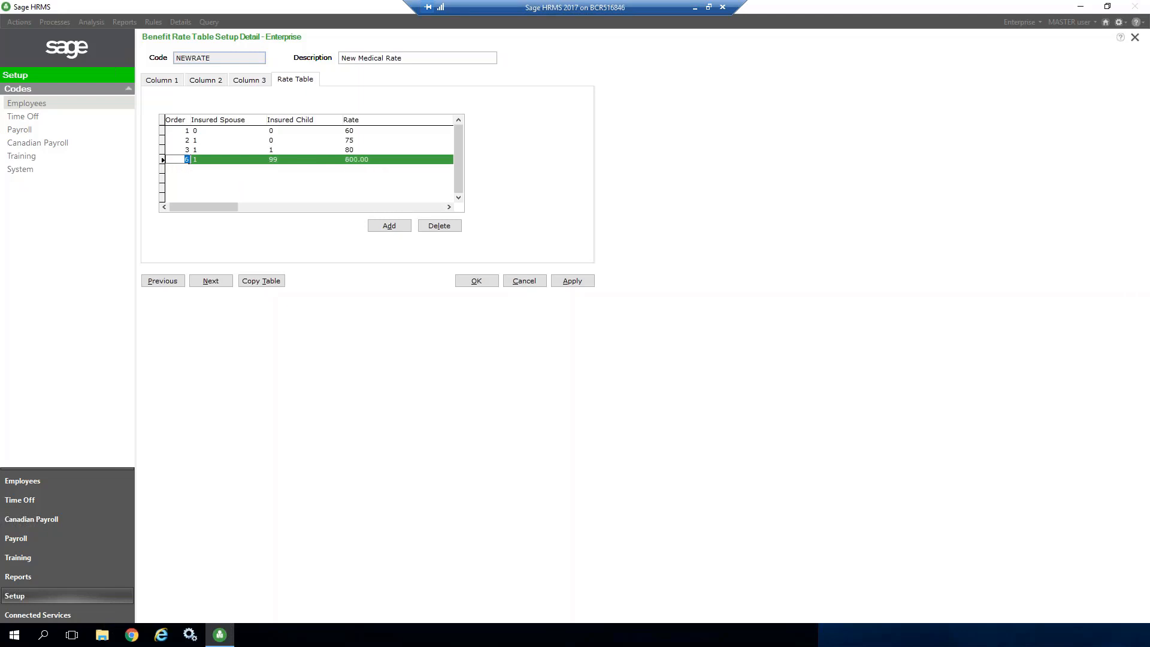
text(4)
key(Tab)
text(0)
key(Tab)
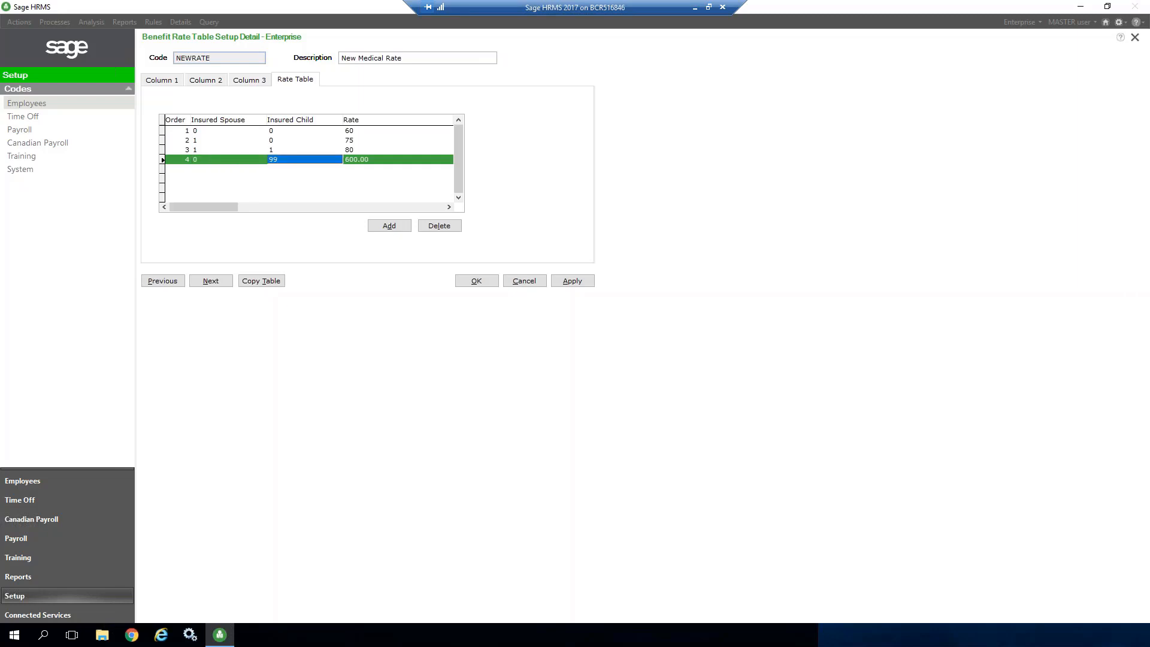
text(99)
key(Tab)
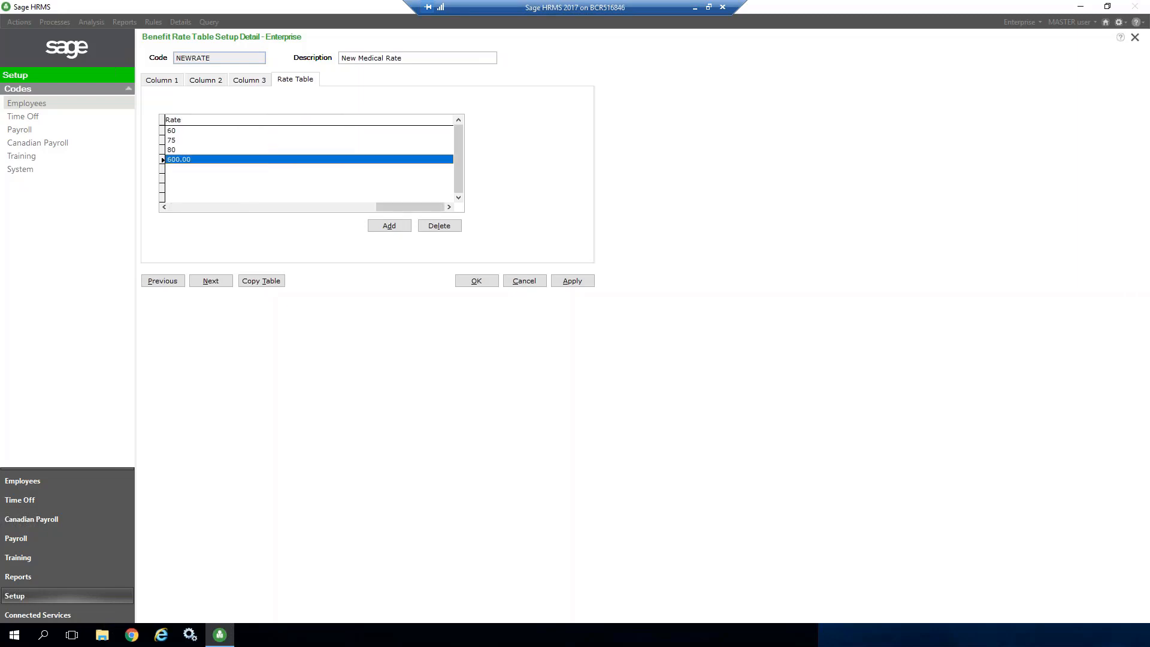
text(130)
key(Return)
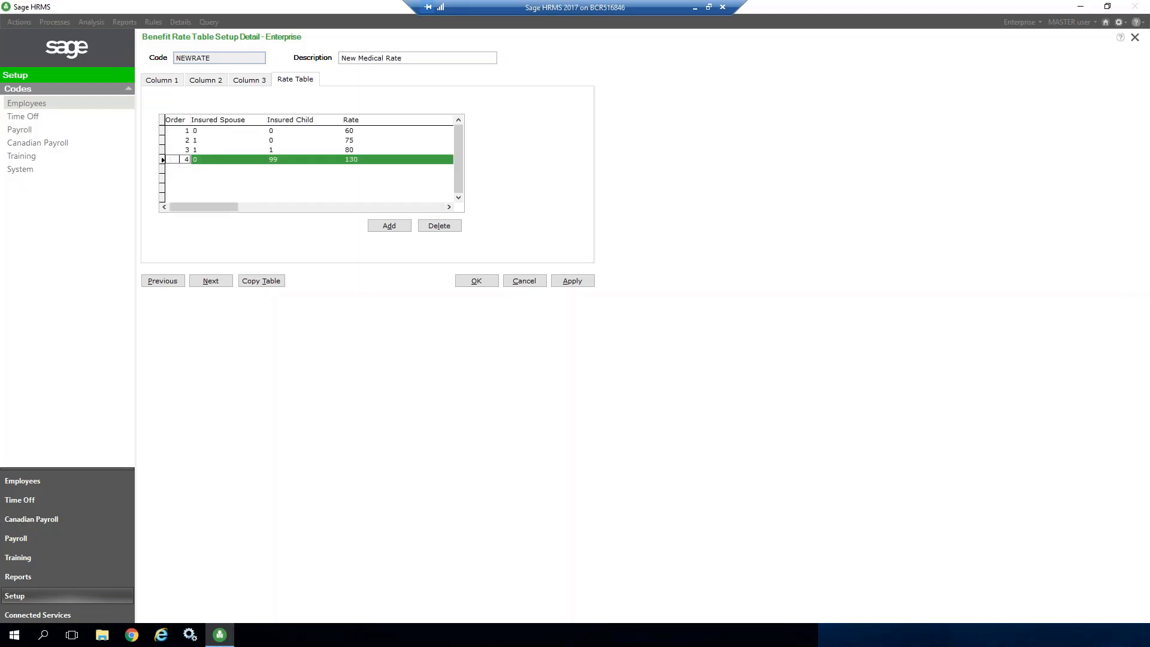
Step: Add a fifth rate row with insured spouse 1, insured child 99 and rate 150.00, and save the rate table
click(391, 226)
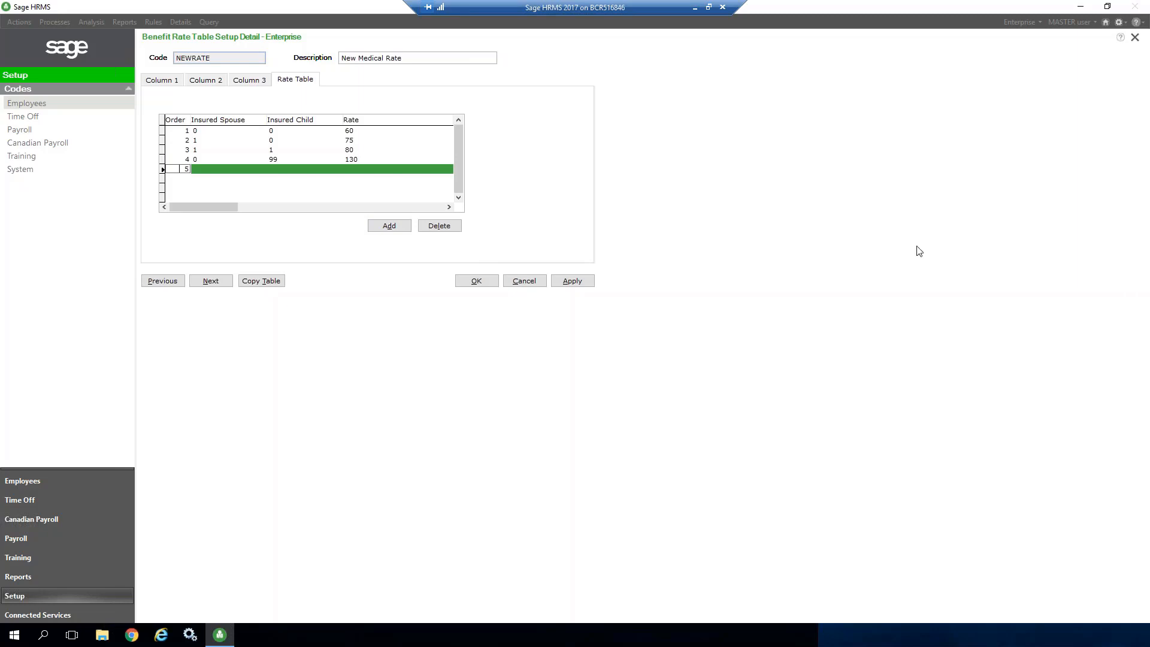
click(223, 168)
text(1)
key(Tab)
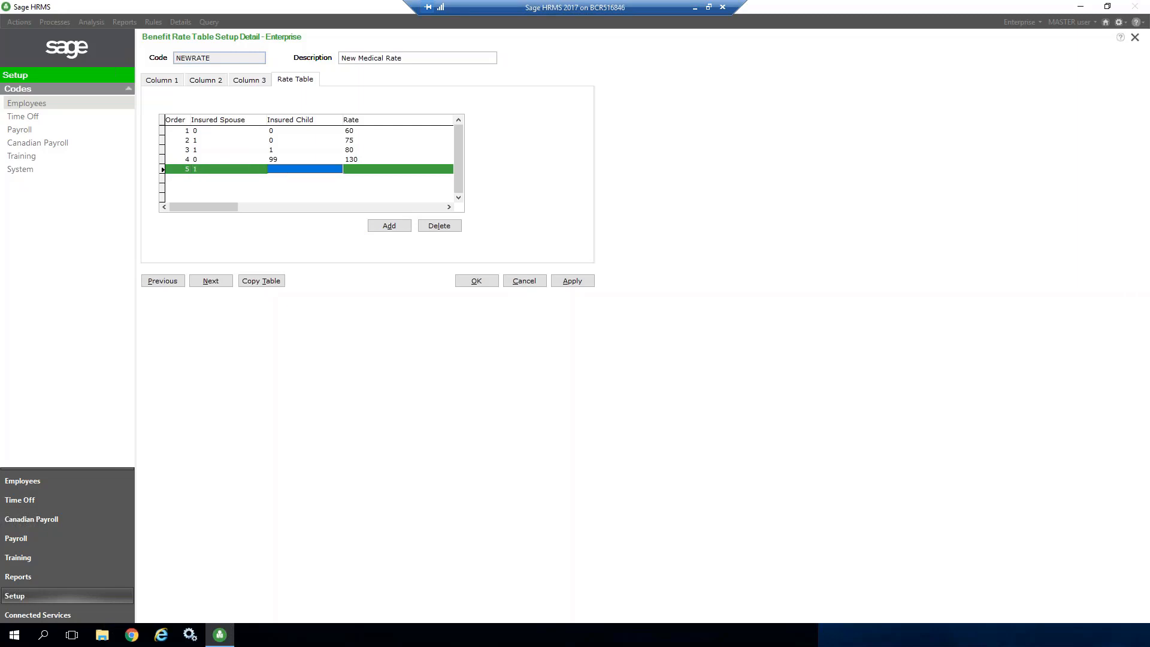
text(99)
key(Tab)
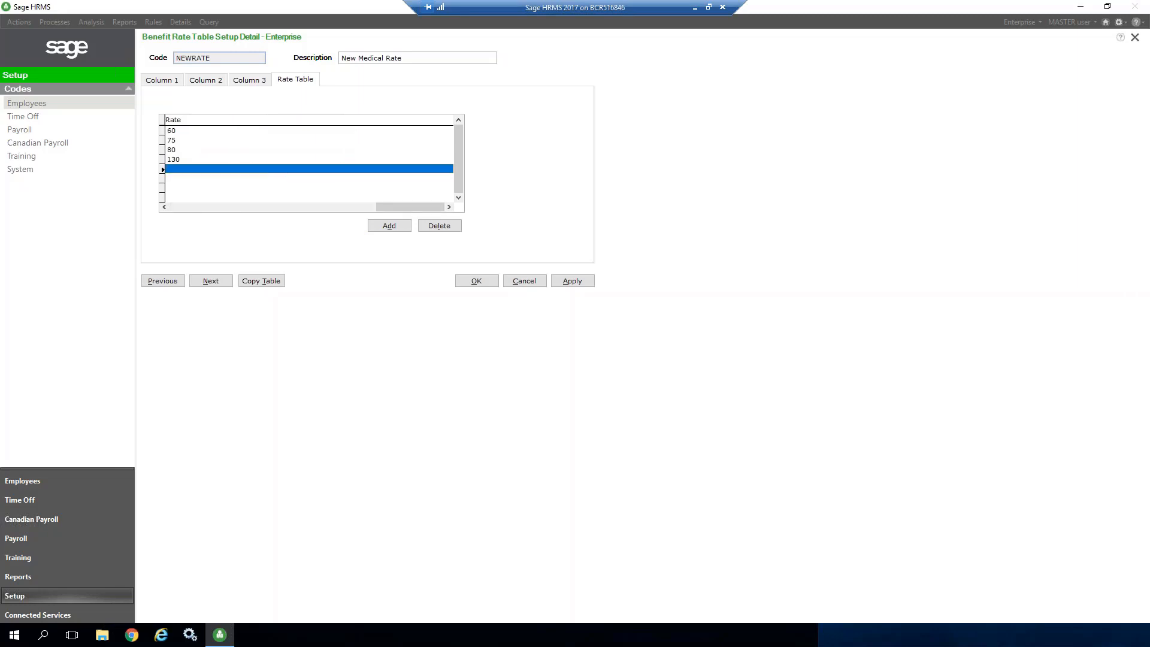
text(150)
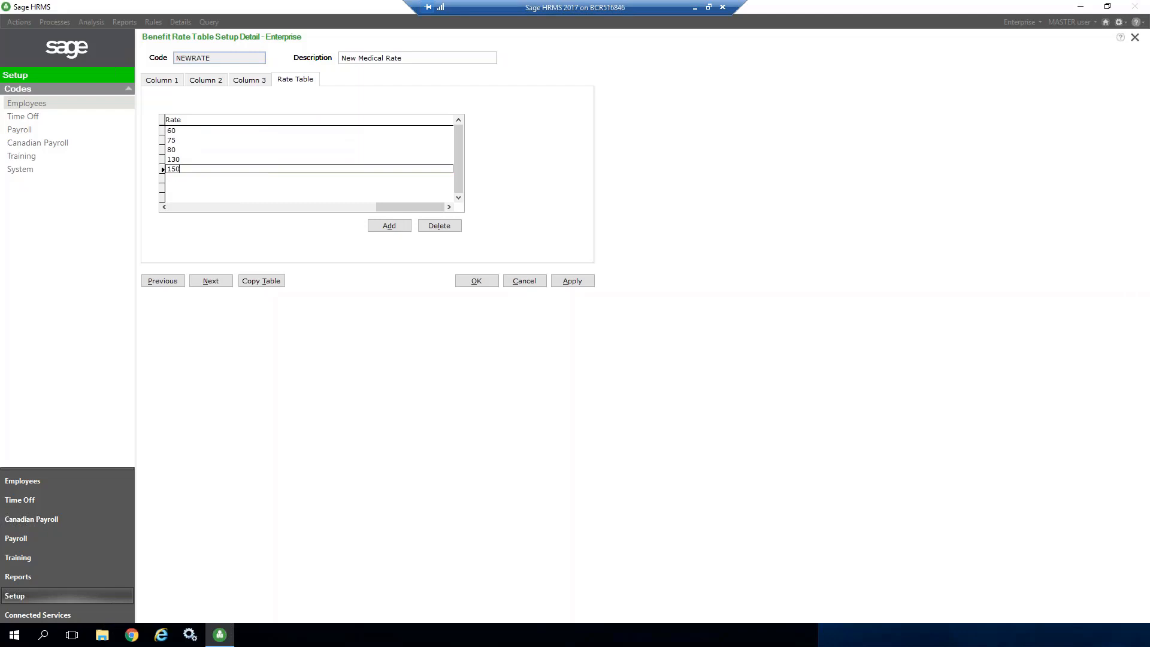
text(.00)
key(Return)
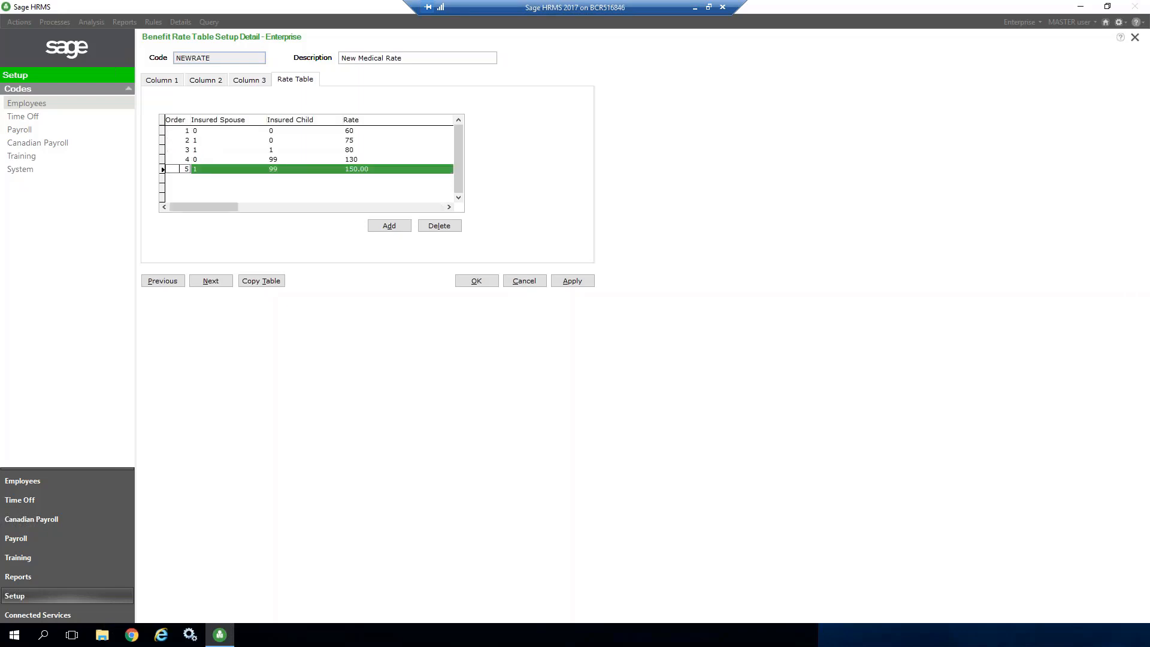
click(474, 286)
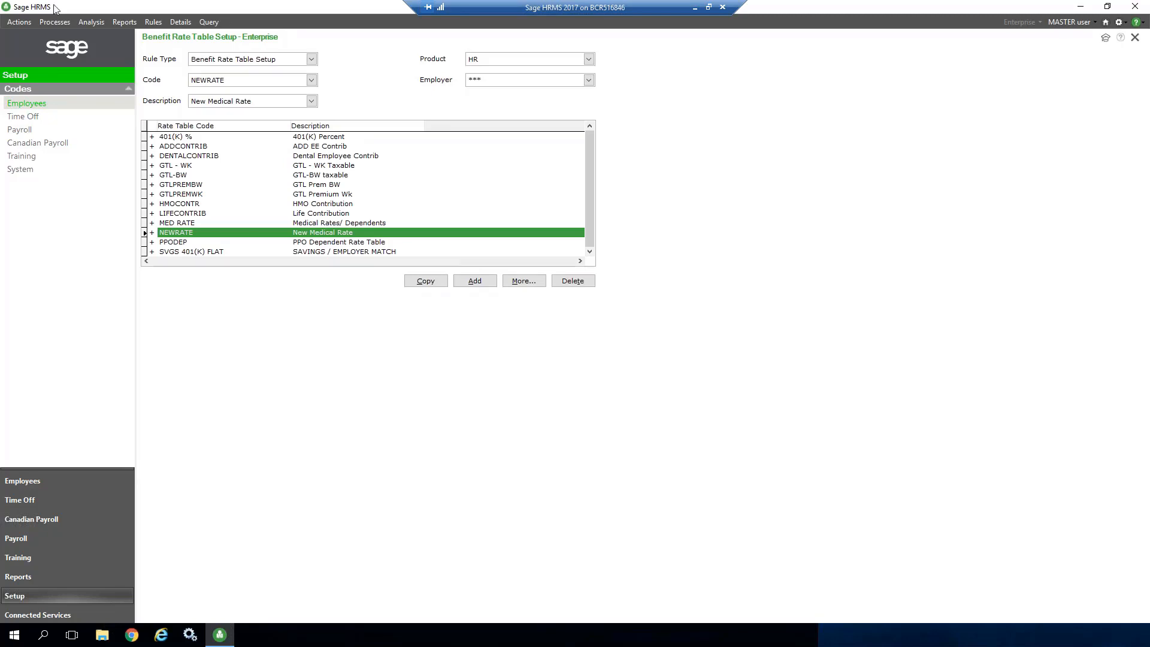
Step: Use the NEWRATE rate table for the employee contribution amount of the NEWMEDICAL benefit insurance plan and save the plan
click(39, 103)
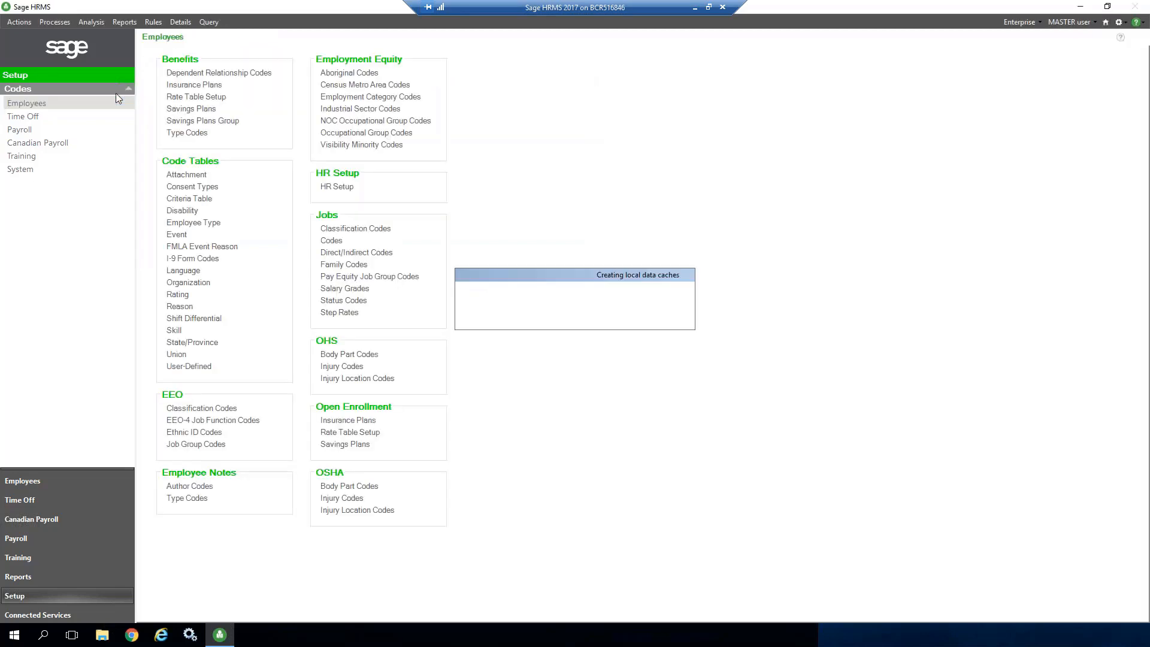
click(187, 86)
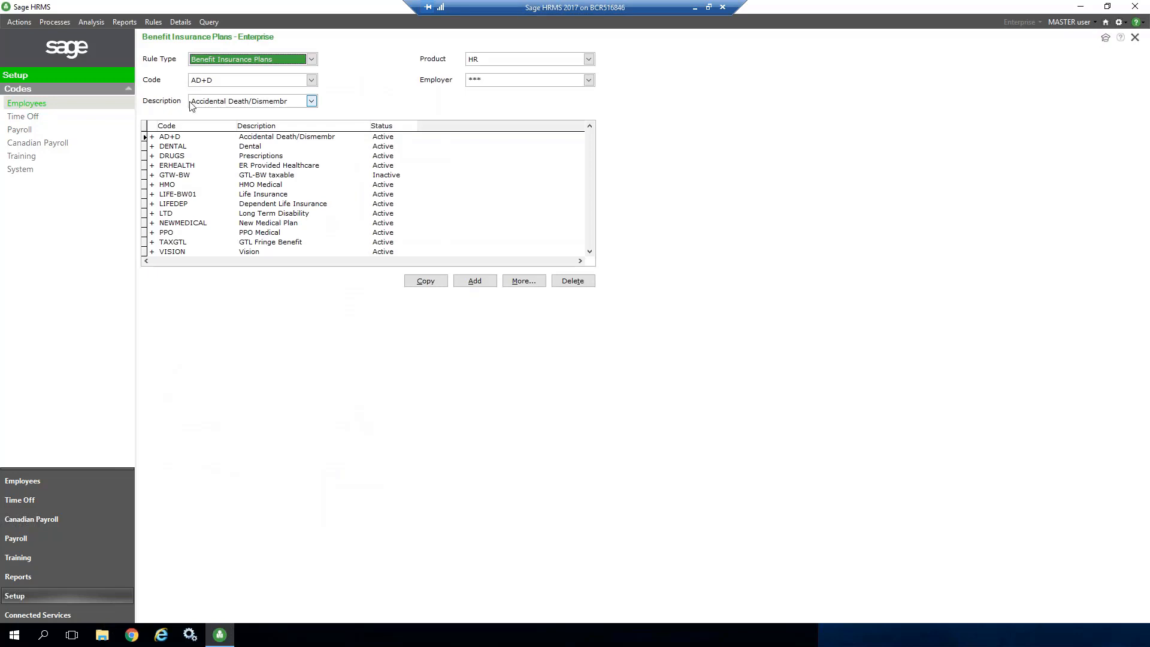
double_click(161, 223)
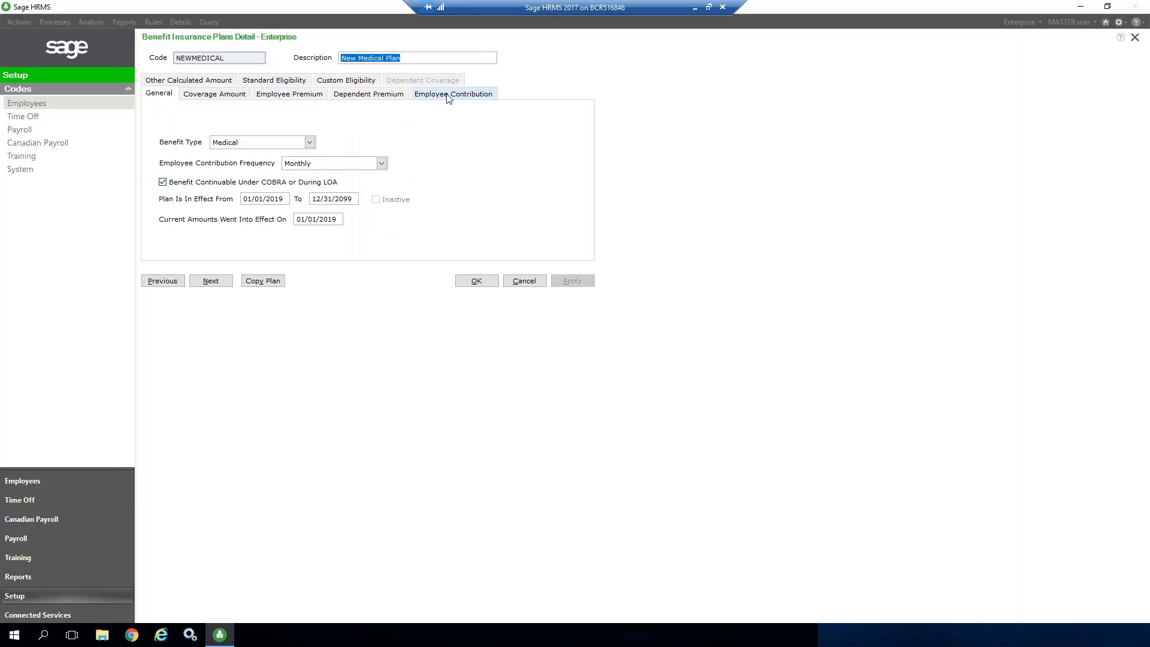
click(448, 95)
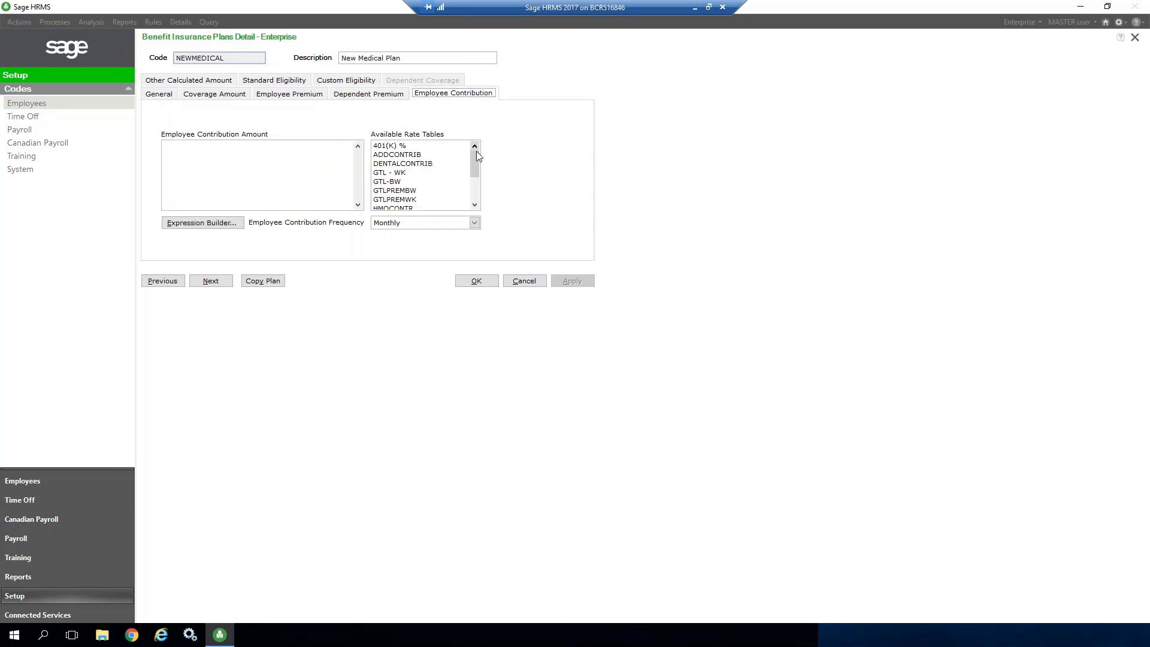
drag(477, 160, 473, 174)
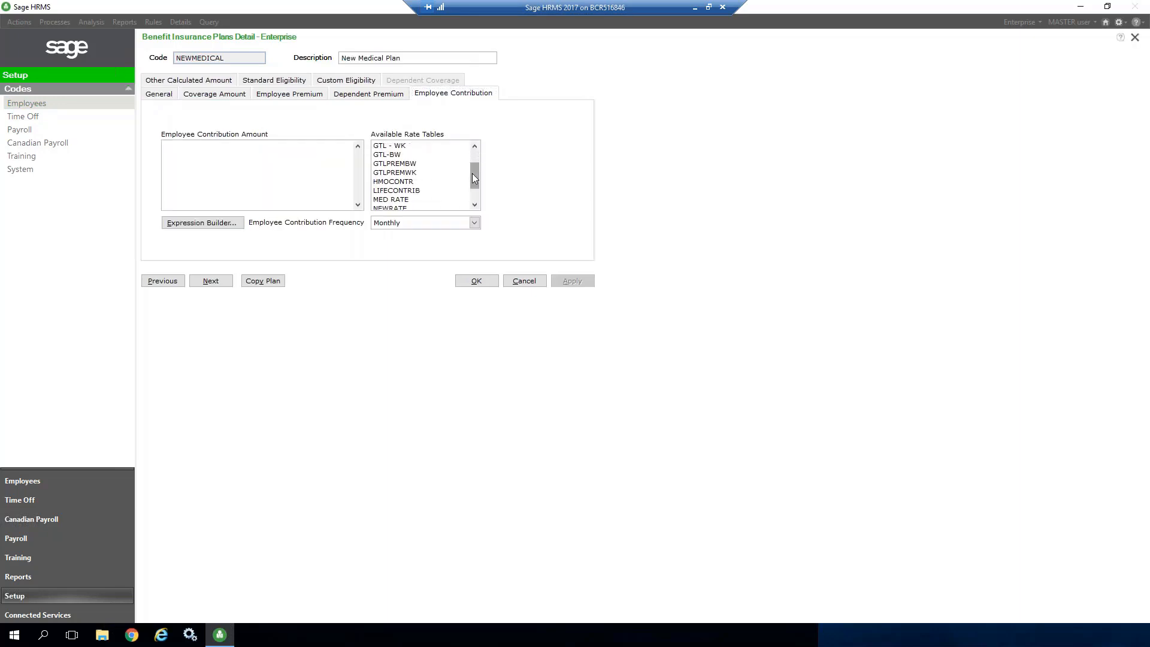
click(473, 204)
click(386, 199)
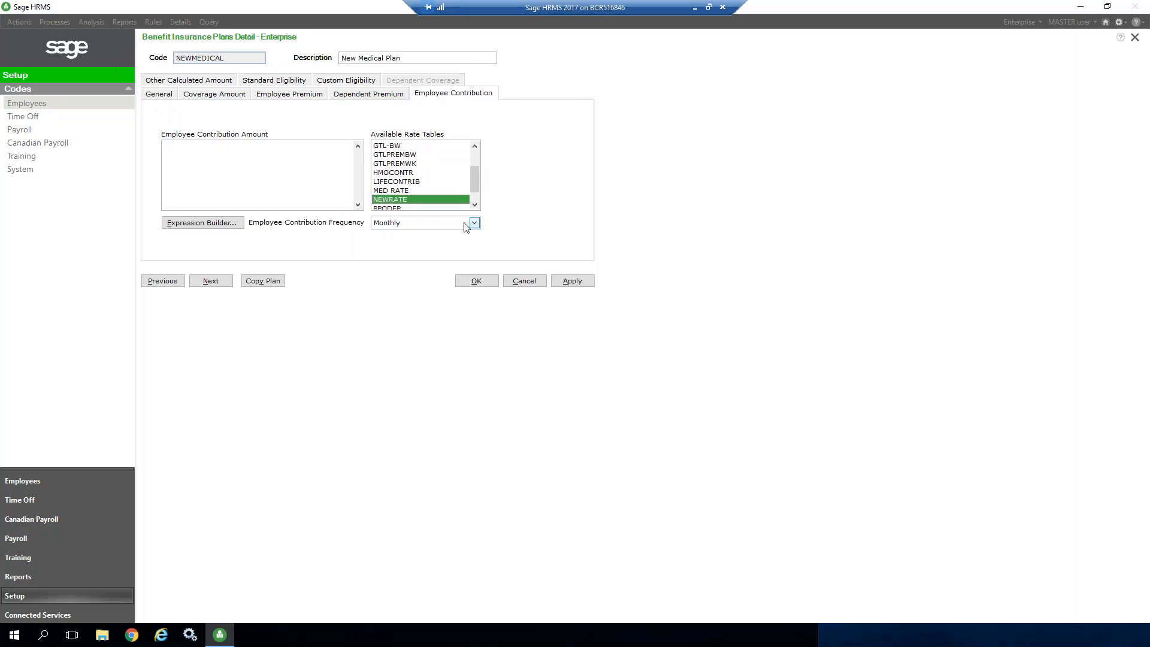
double_click(399, 202)
drag(226, 147, 151, 146)
click(477, 281)
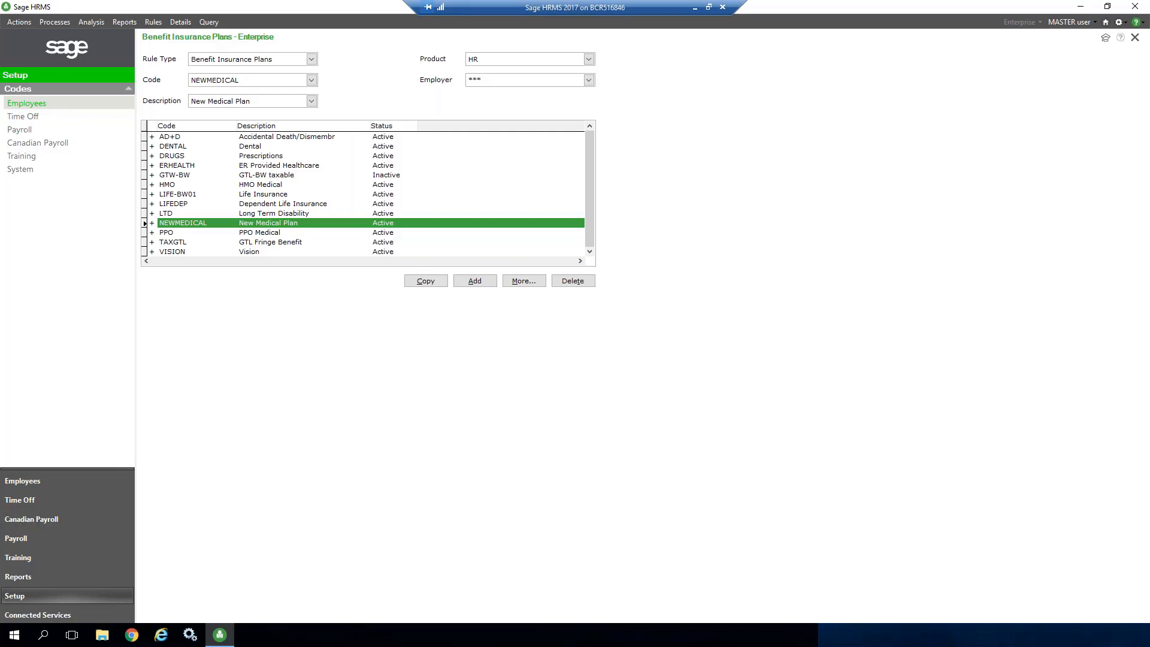
Step: Open the open enrollment insurance plans, check the list for Dunedin Enterprises - US, and return to Enterprise
click(28, 104)
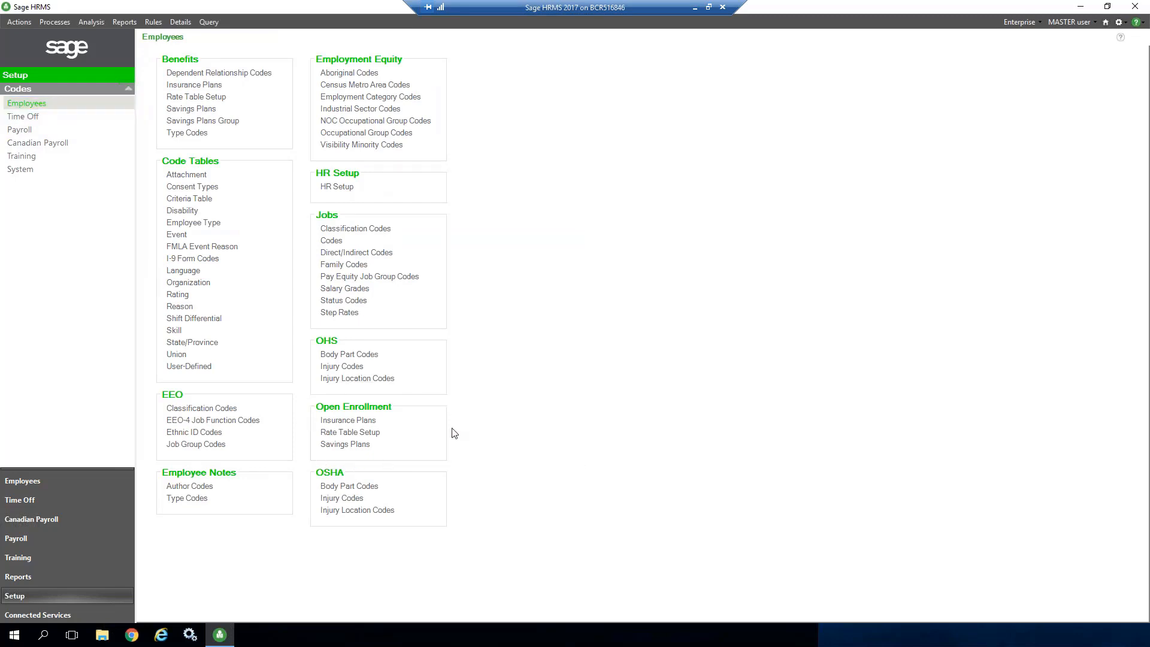
click(359, 422)
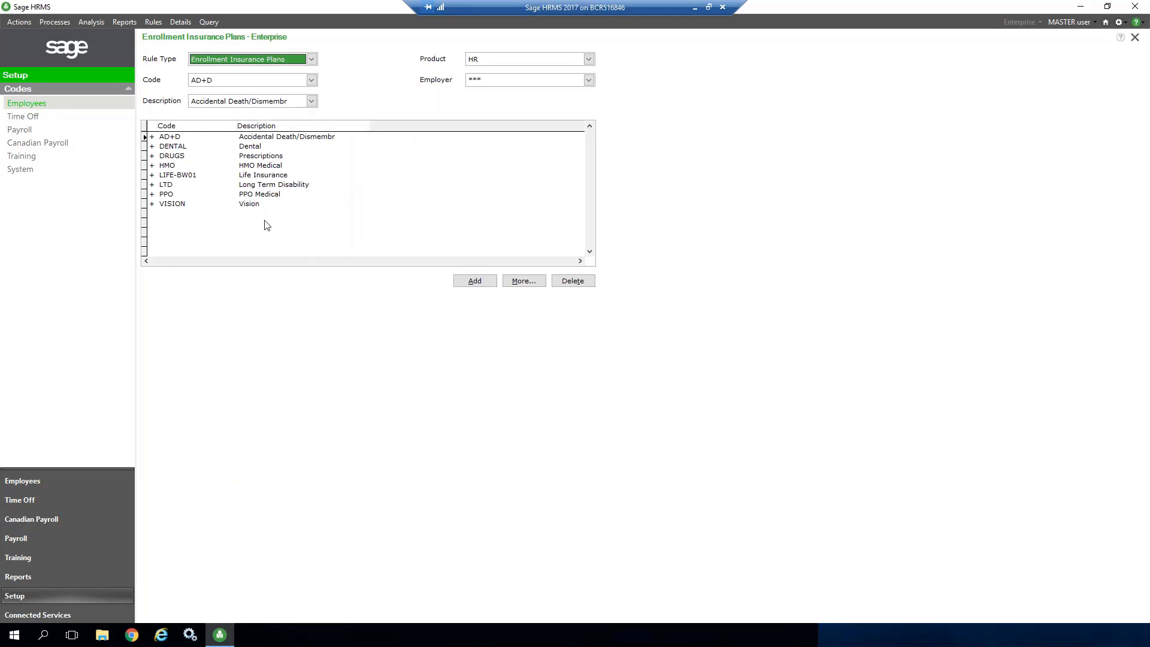
click(494, 82)
click(490, 109)
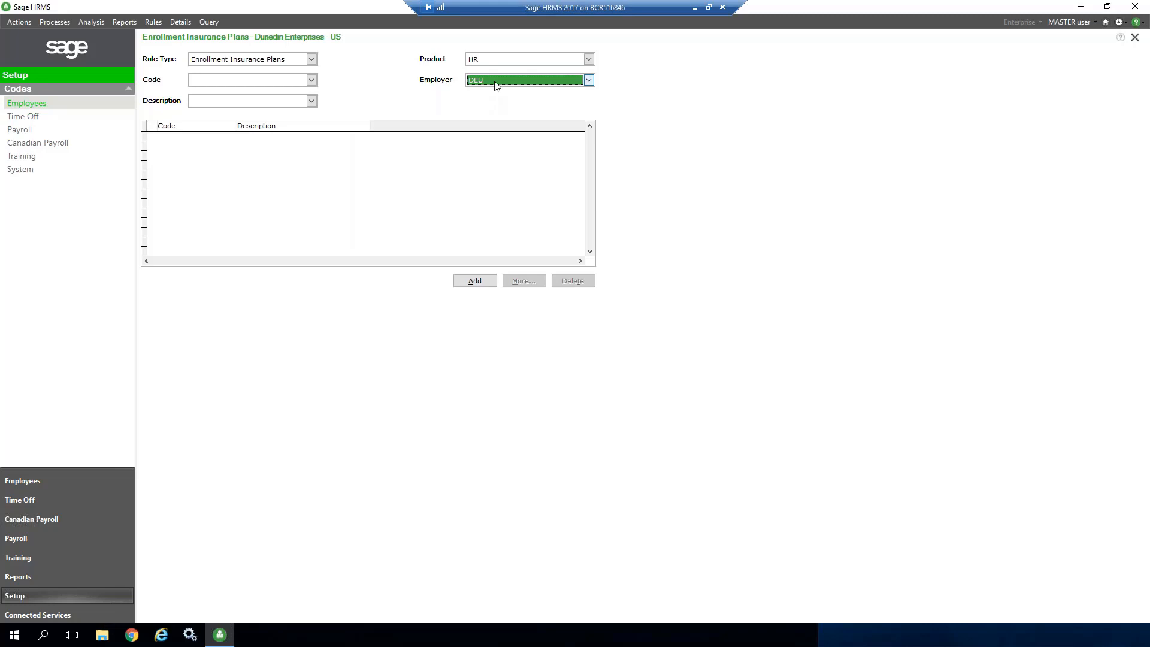
click(496, 84)
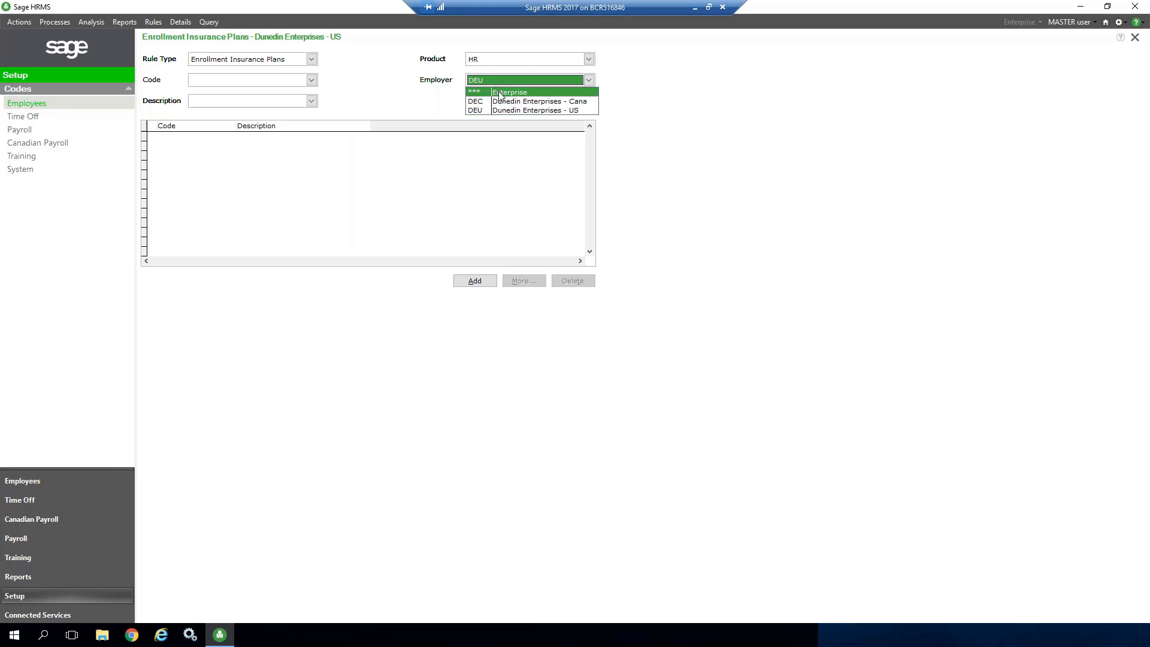
click(501, 93)
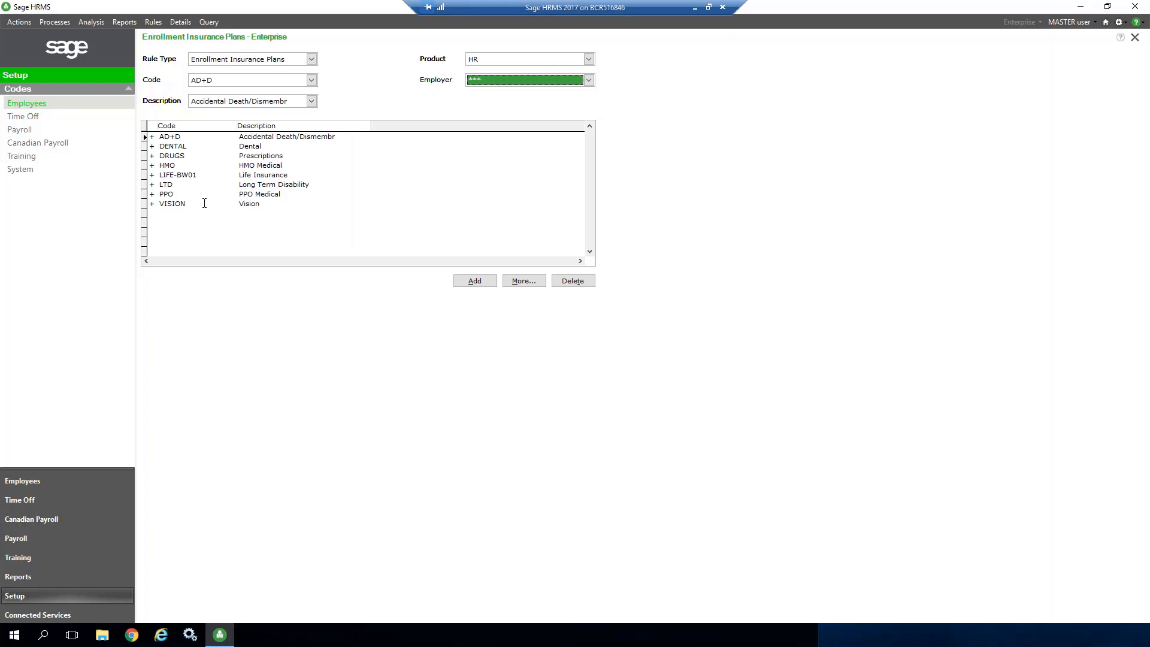
Step: Add the current benefit plan NEWMEDICAL to the Enterprise enrollment insurance plans
click(474, 281)
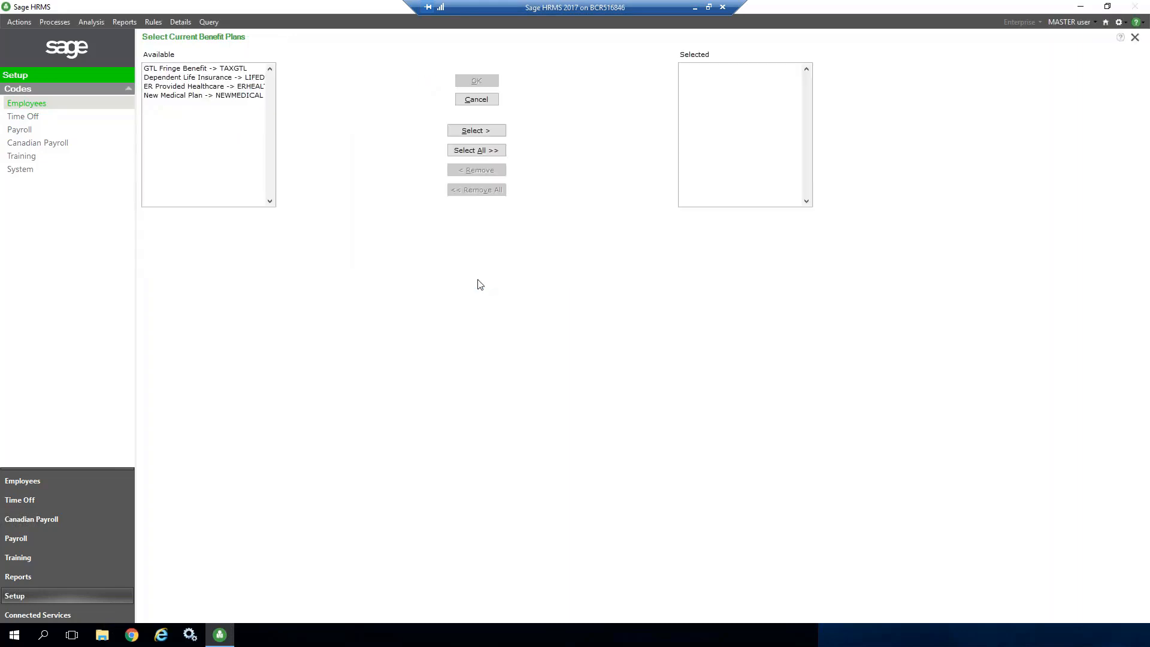
double_click(225, 96)
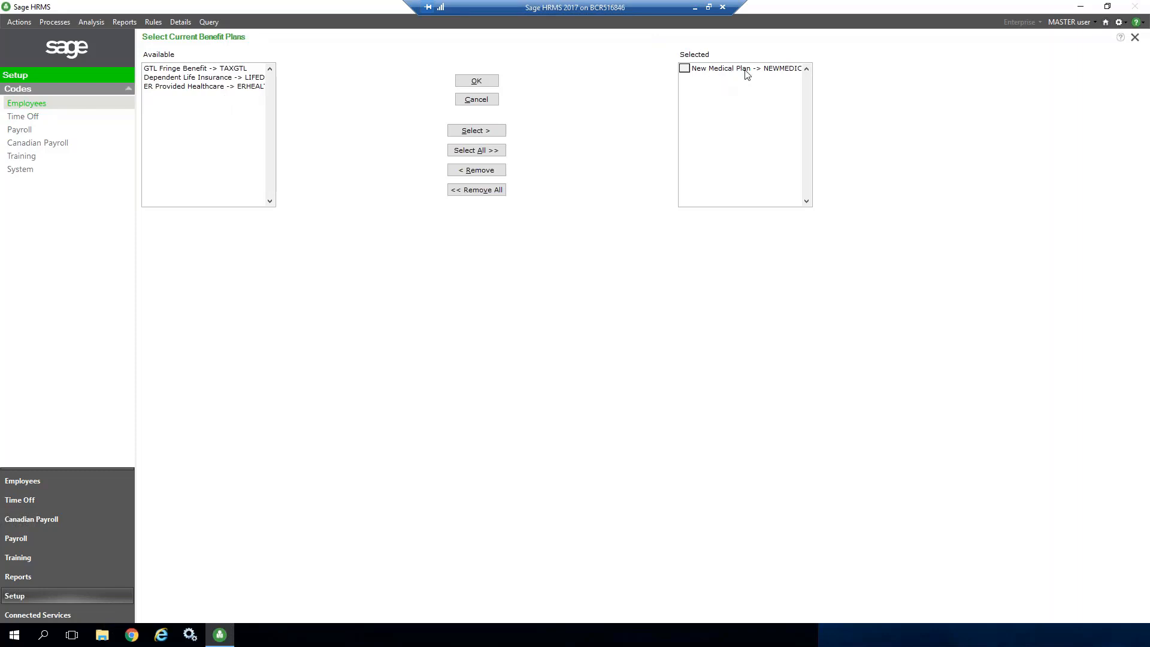
click(477, 81)
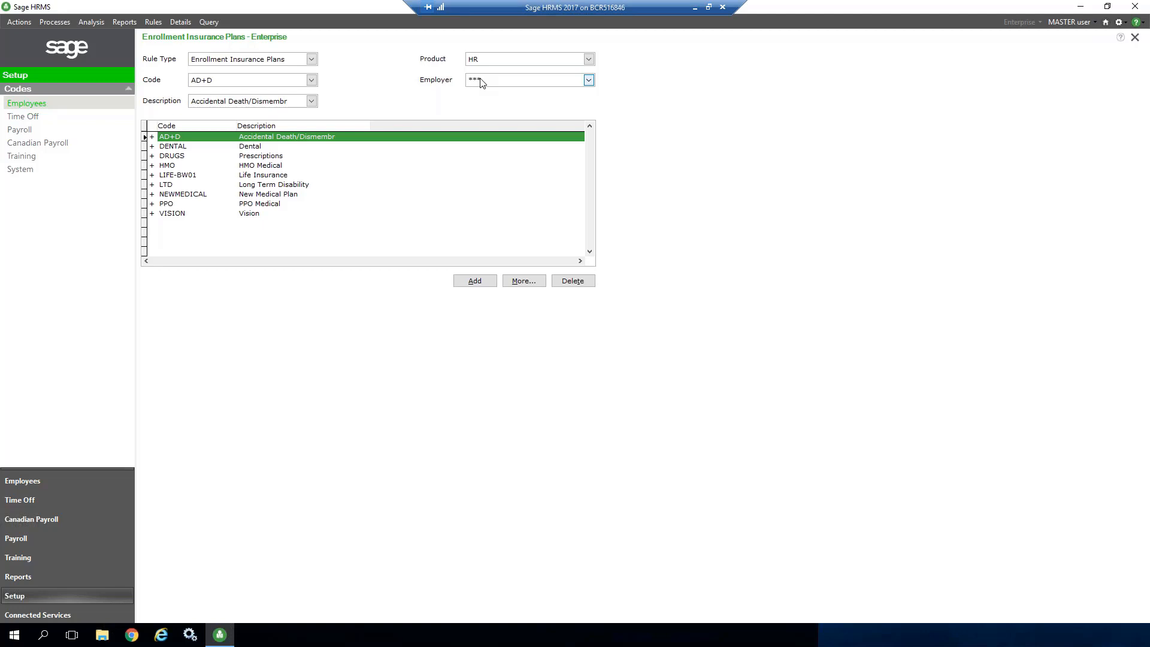
Step: Switch to the Enrollment Savings Plans rule type and check which current benefit plans can be added, without selecting any
click(274, 60)
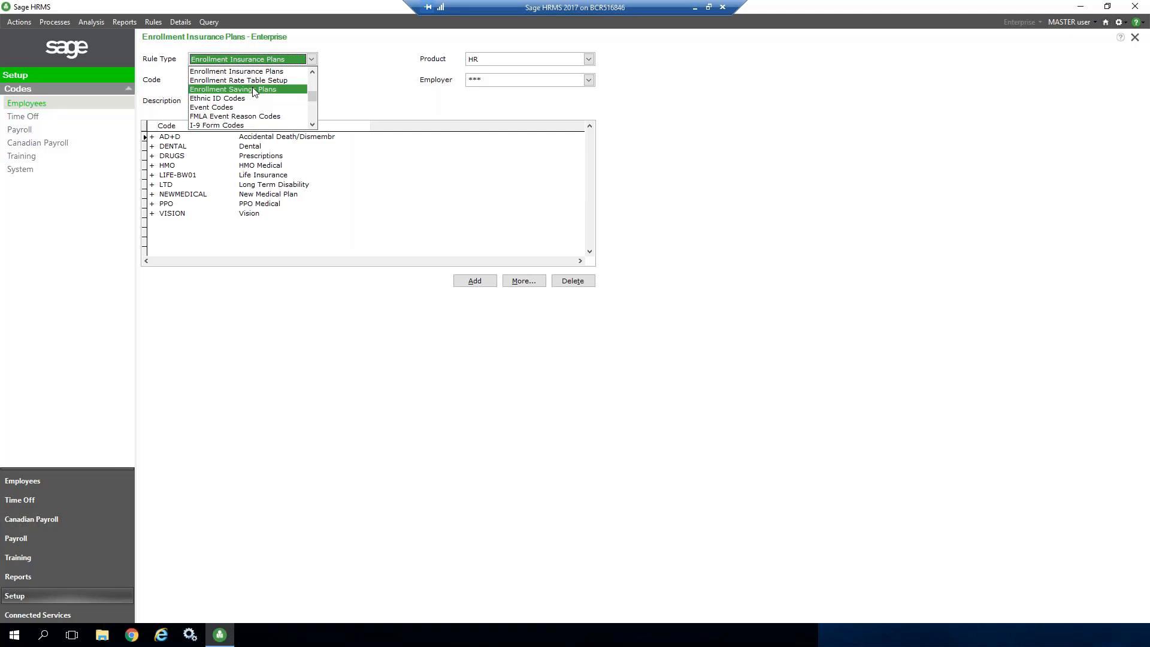
click(253, 89)
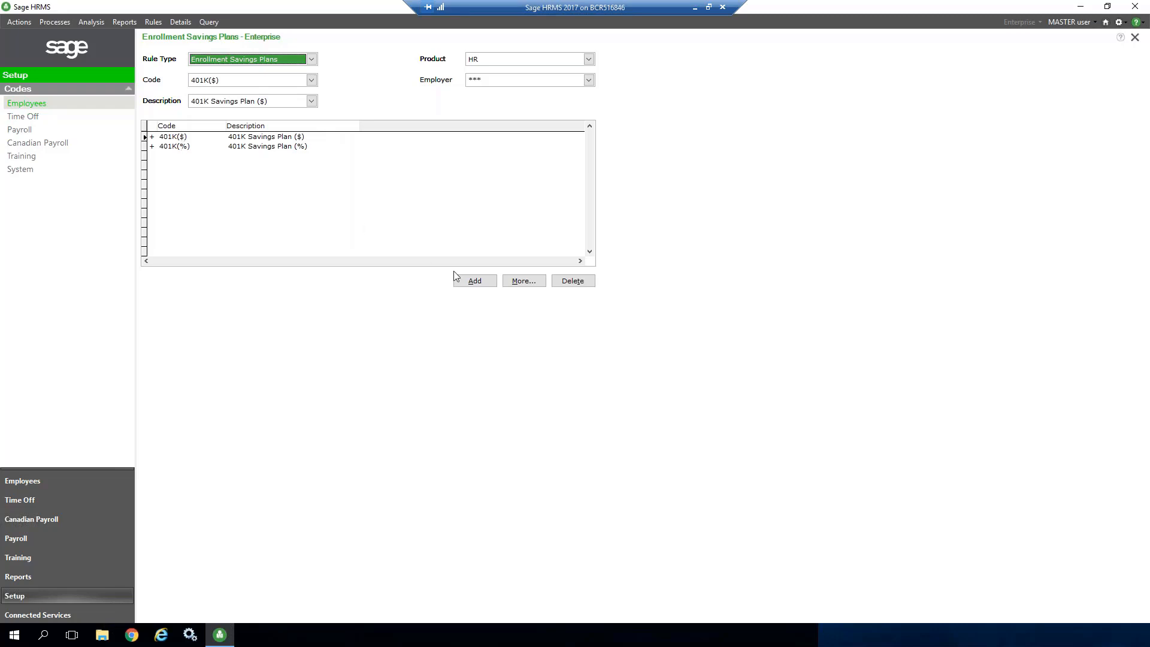
click(473, 281)
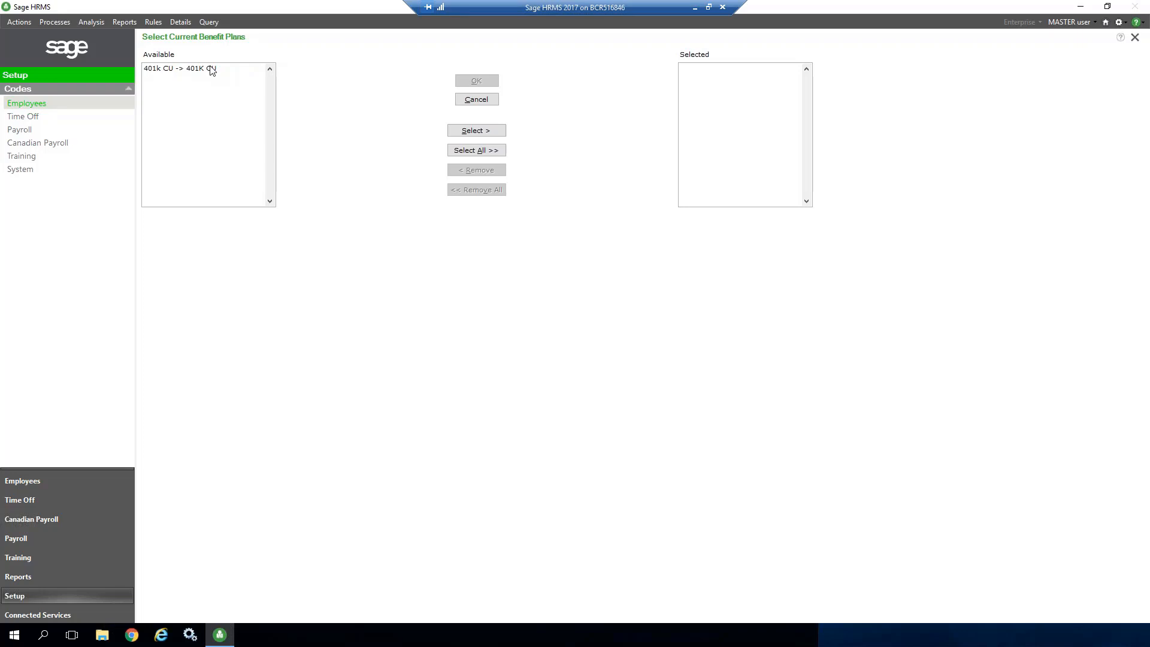
click(473, 101)
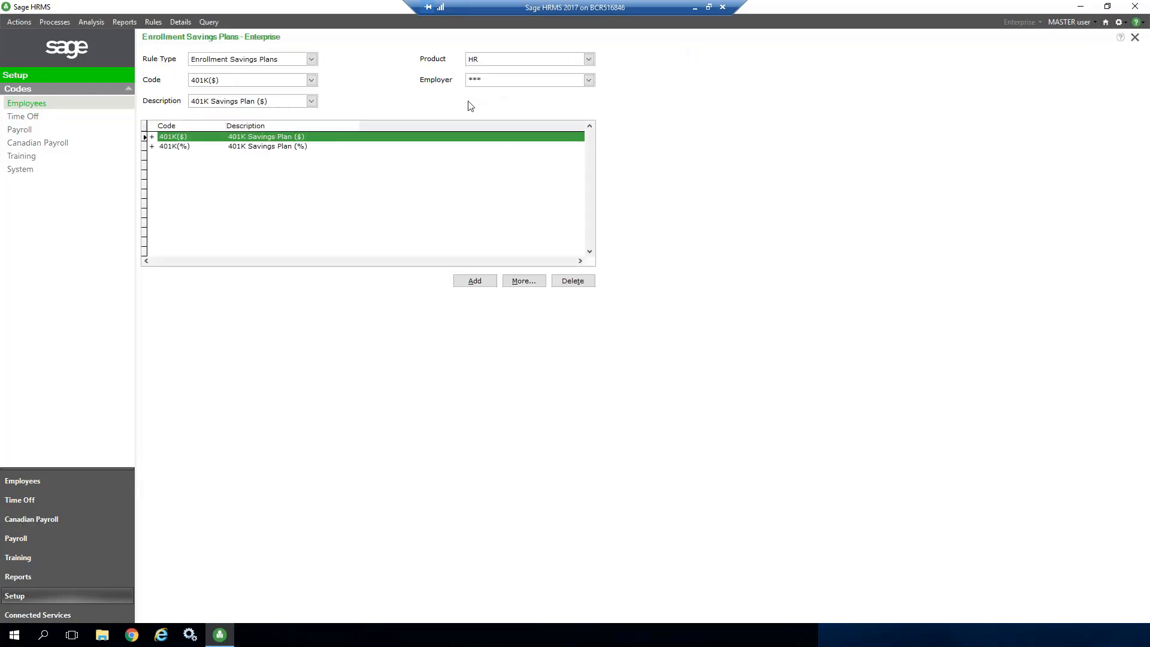
click(479, 282)
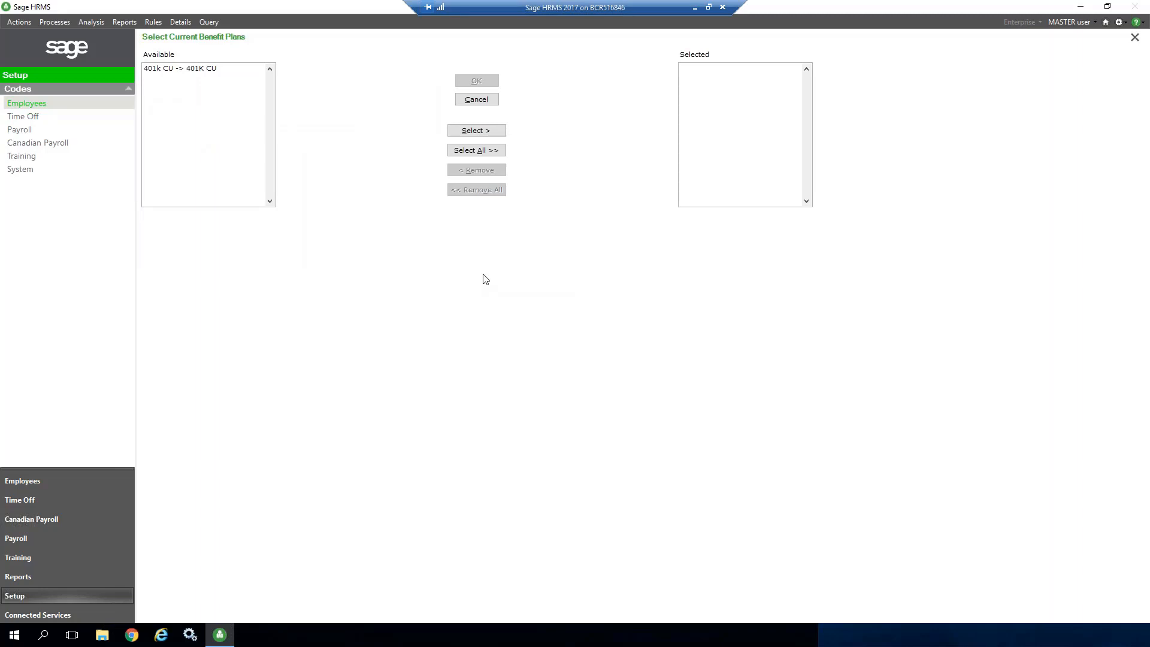
click(476, 100)
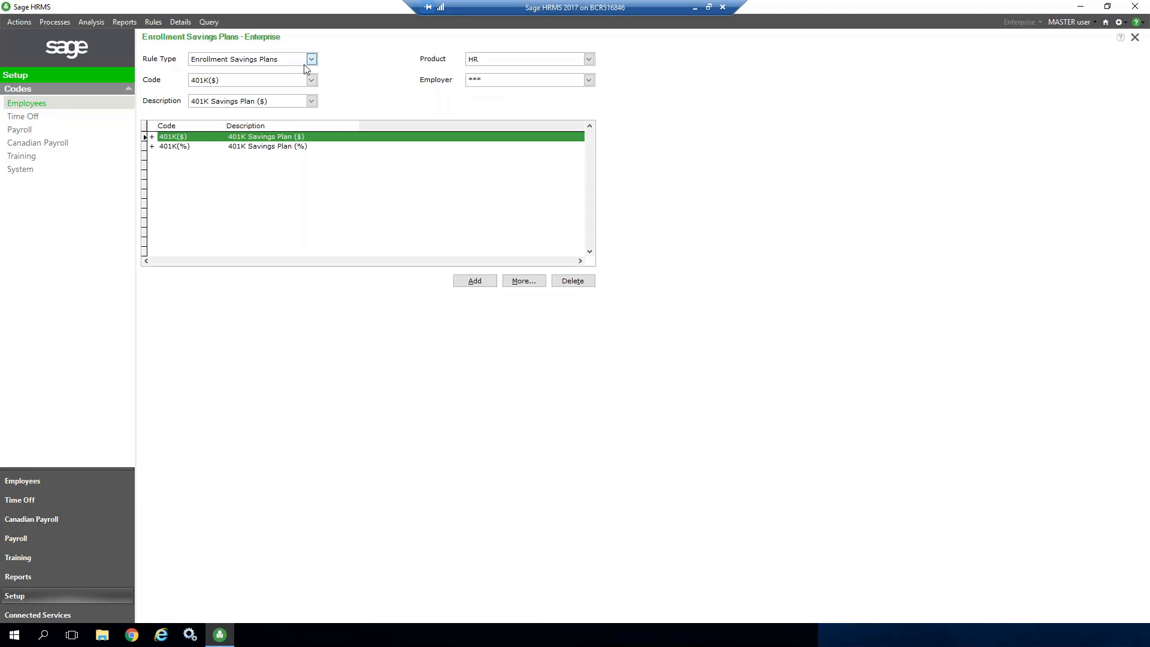
Step: Open the benefit savings plans and view the list for employer DEU, Dunedin Enterprises - US
click(45, 103)
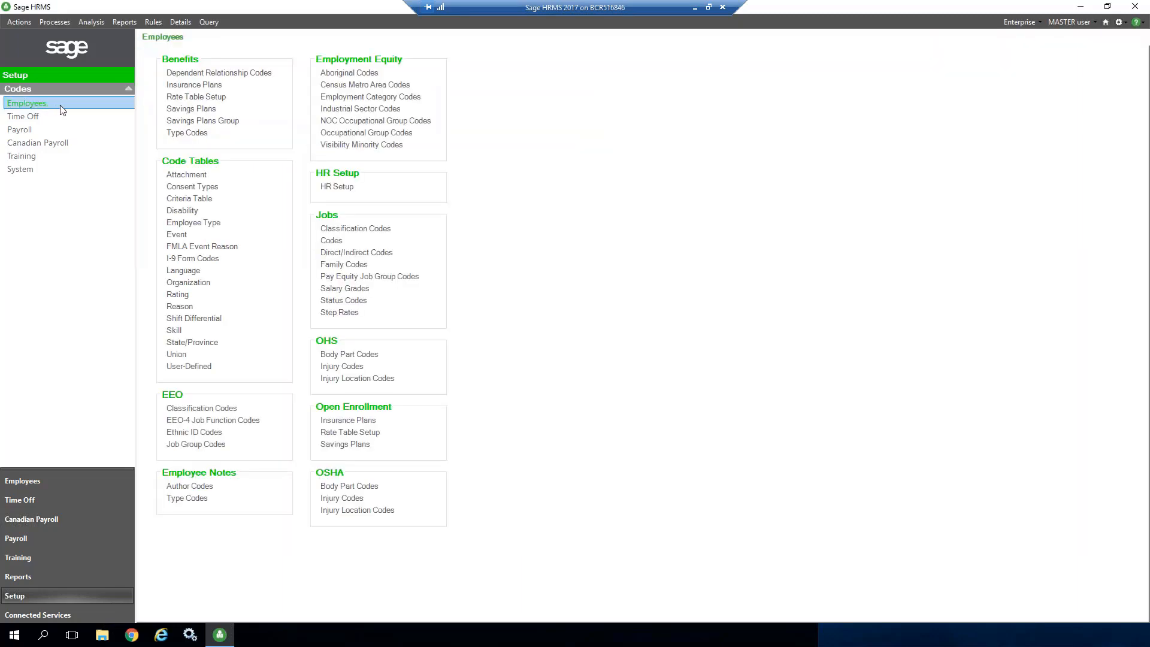
click(174, 110)
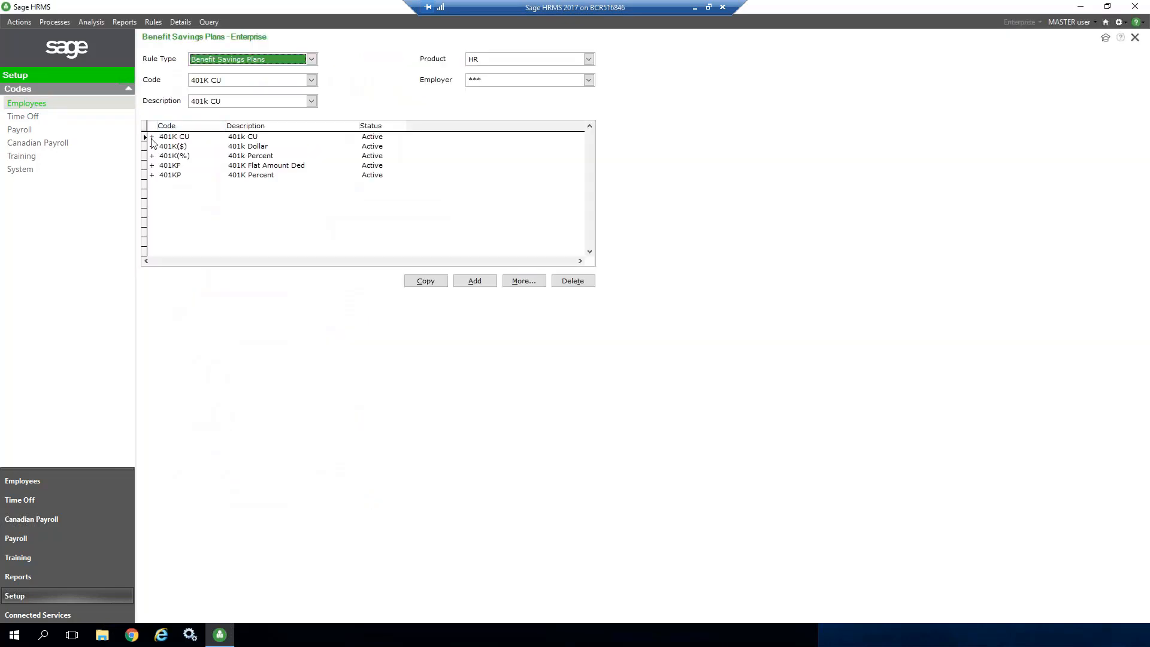
click(487, 81)
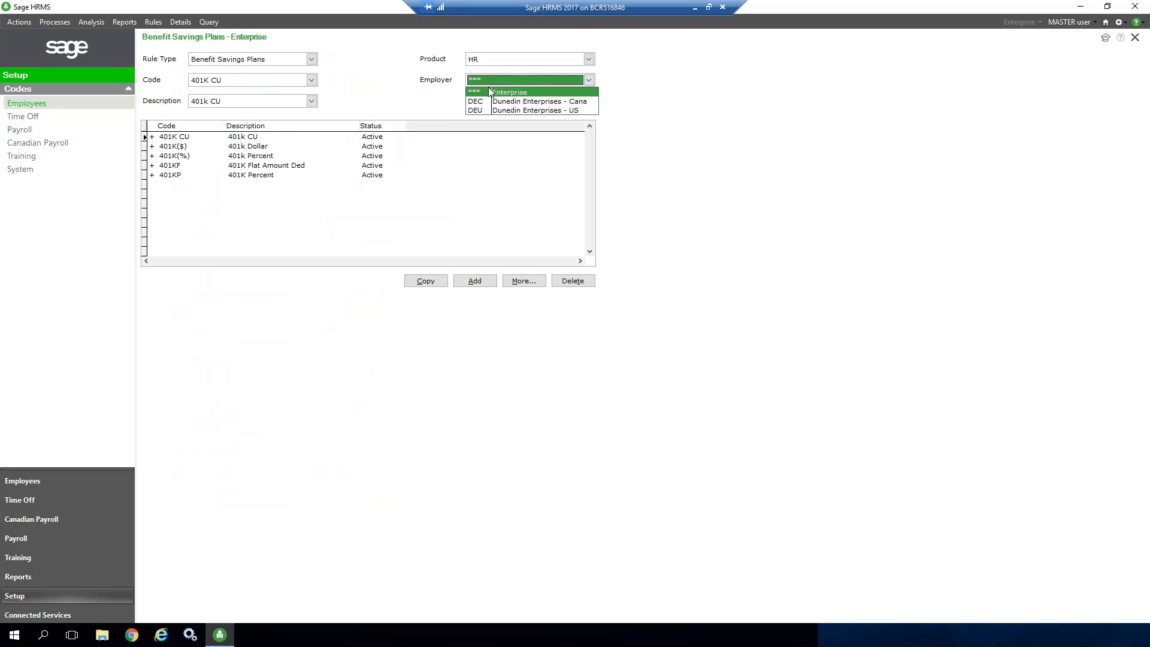
click(494, 110)
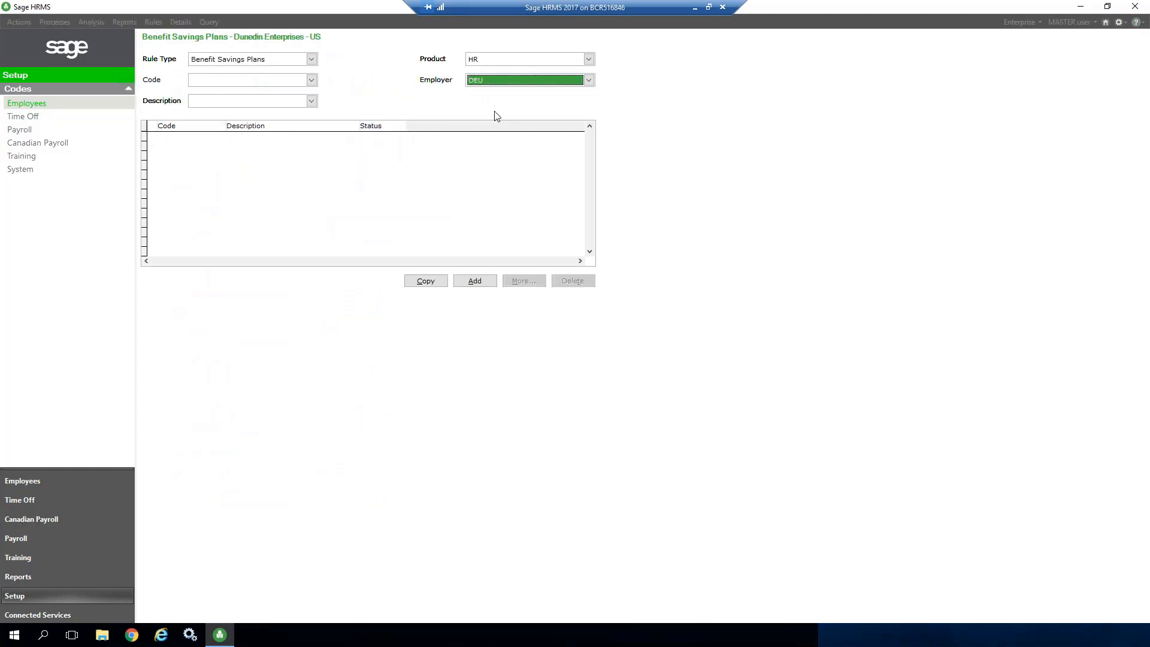
Step: Switch the benefit savings plans to Enterprise and review the plan details one after another from 401K CU to 401KF
click(513, 81)
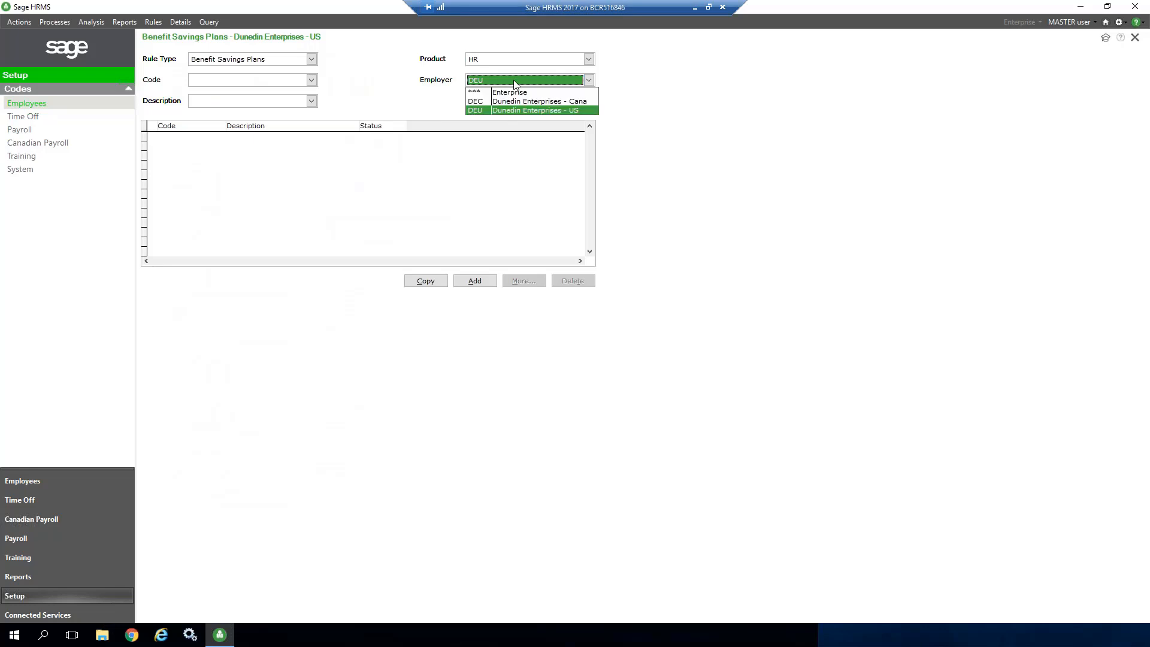
click(513, 93)
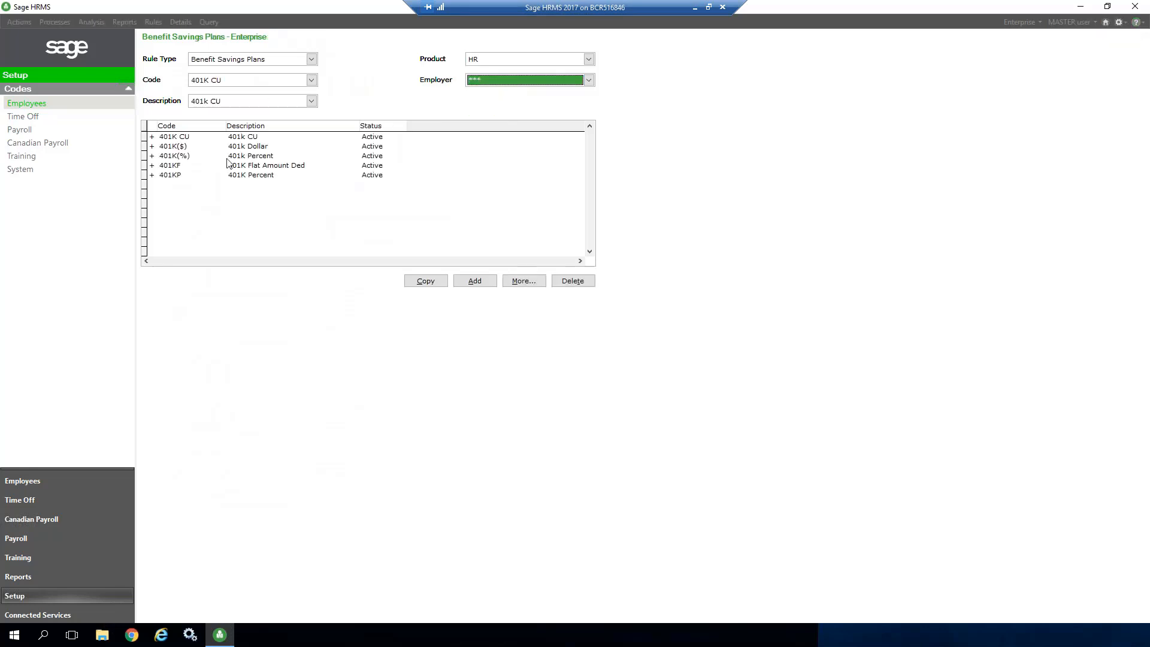
double_click(155, 138)
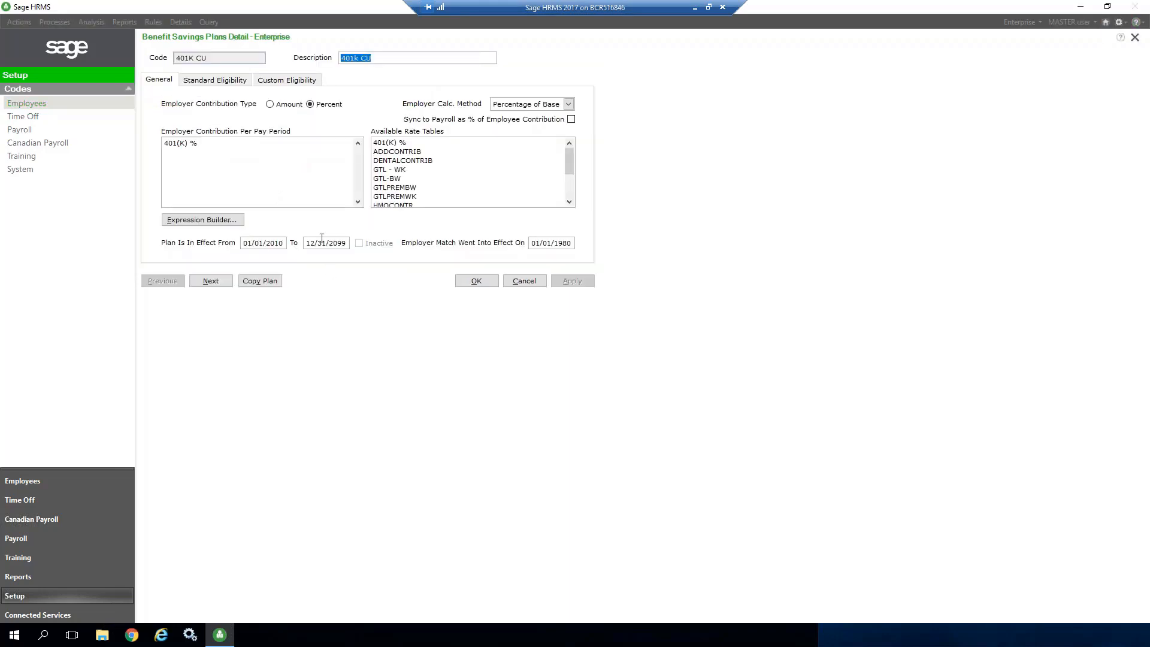
click(213, 283)
click(214, 281)
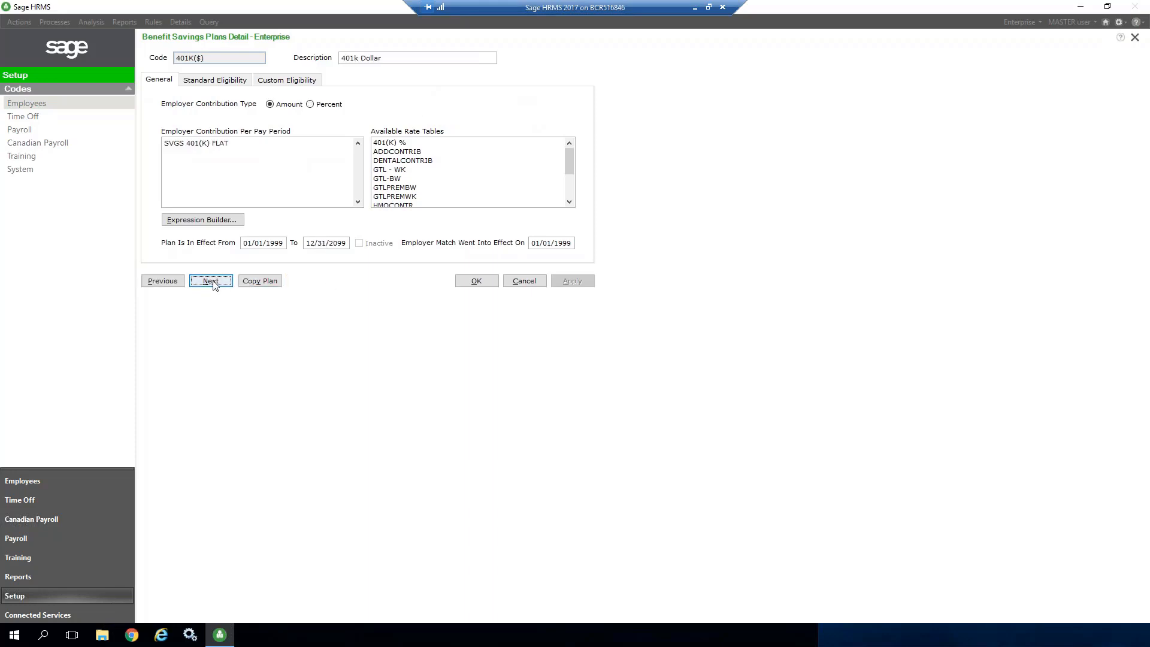
click(211, 281)
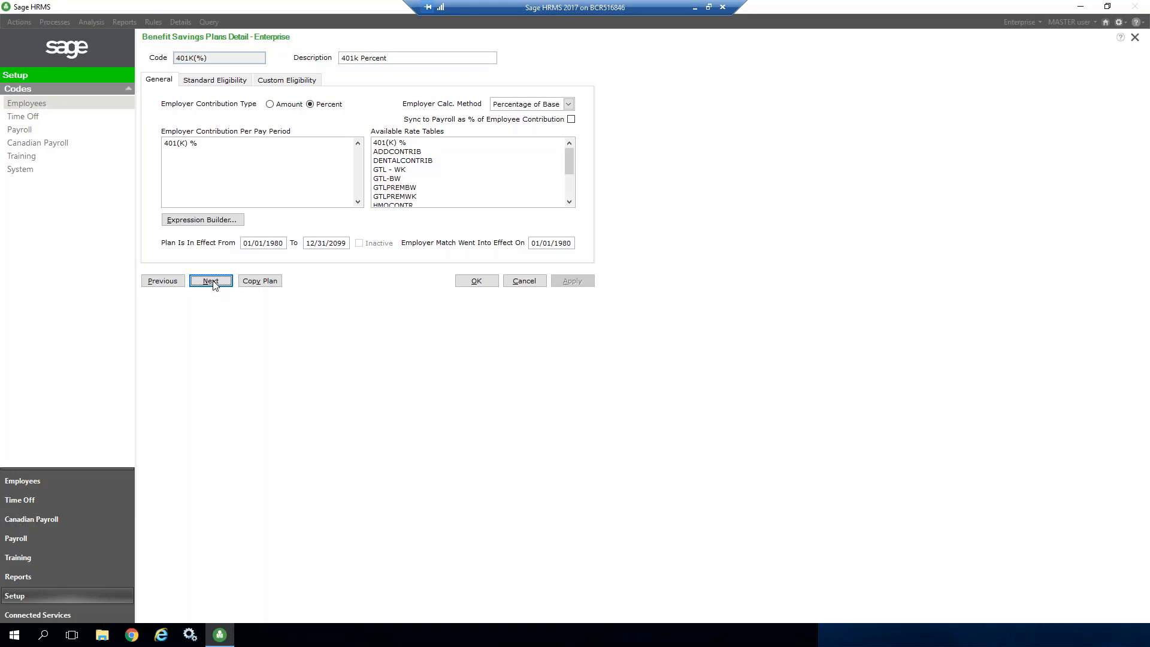
click(214, 282)
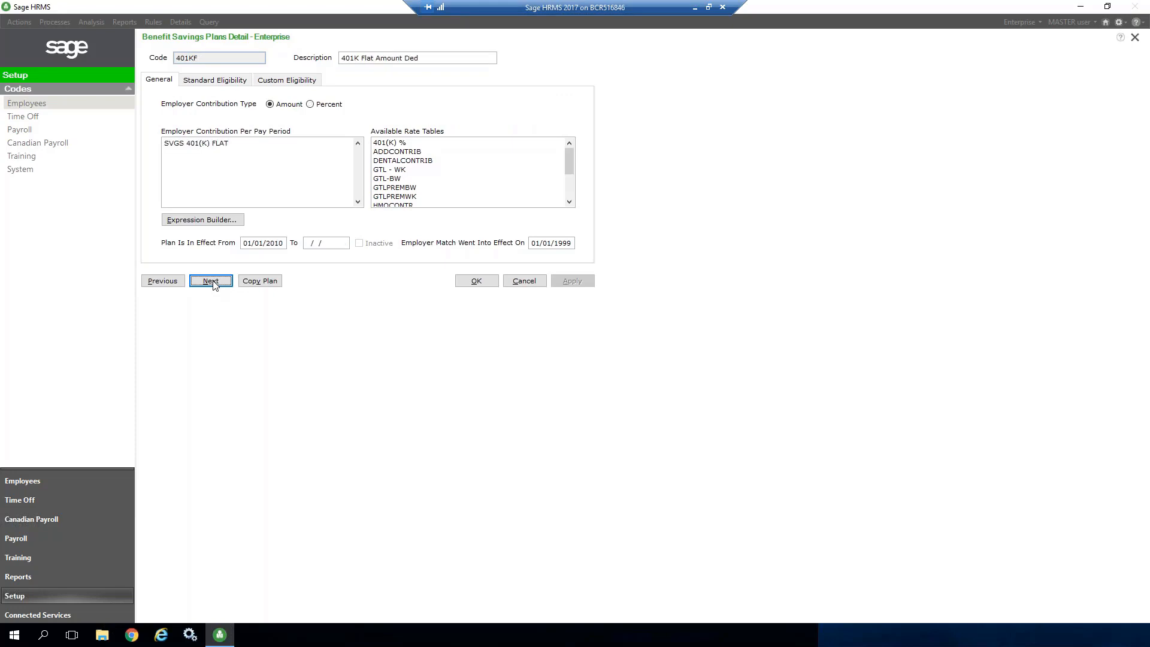
Step: Set the 401KF savings plan's effective end date to 12/31/2099 and apply it with the option to expire coverage
click(307, 245)
text(12/31/2099)
key(Tab)
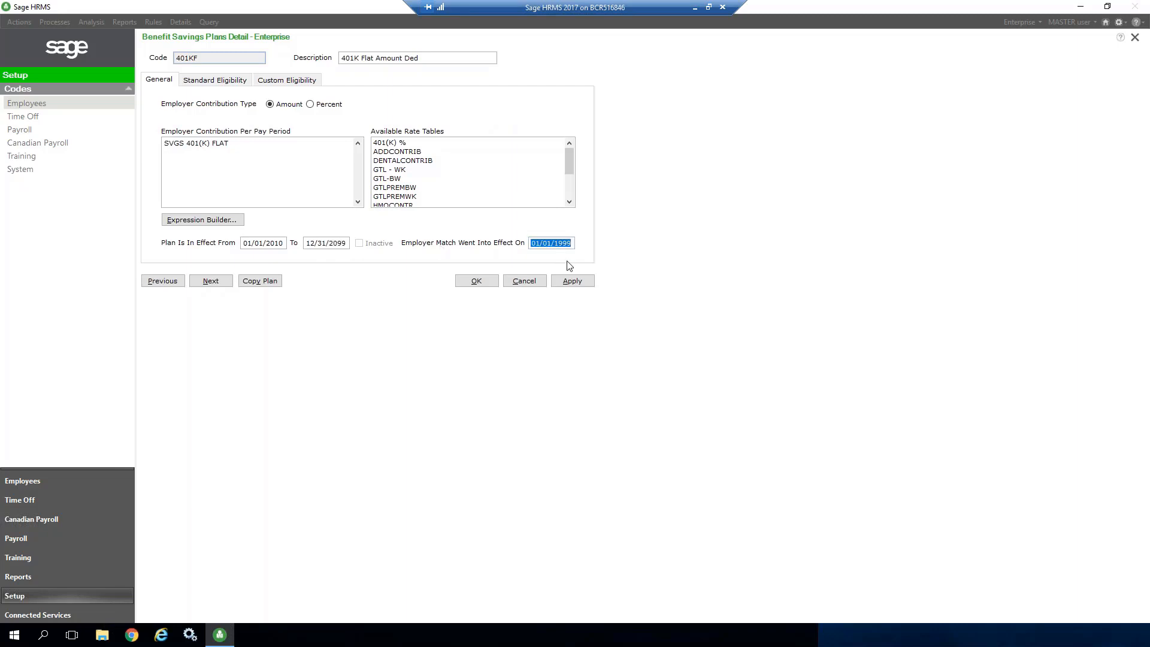
click(572, 281)
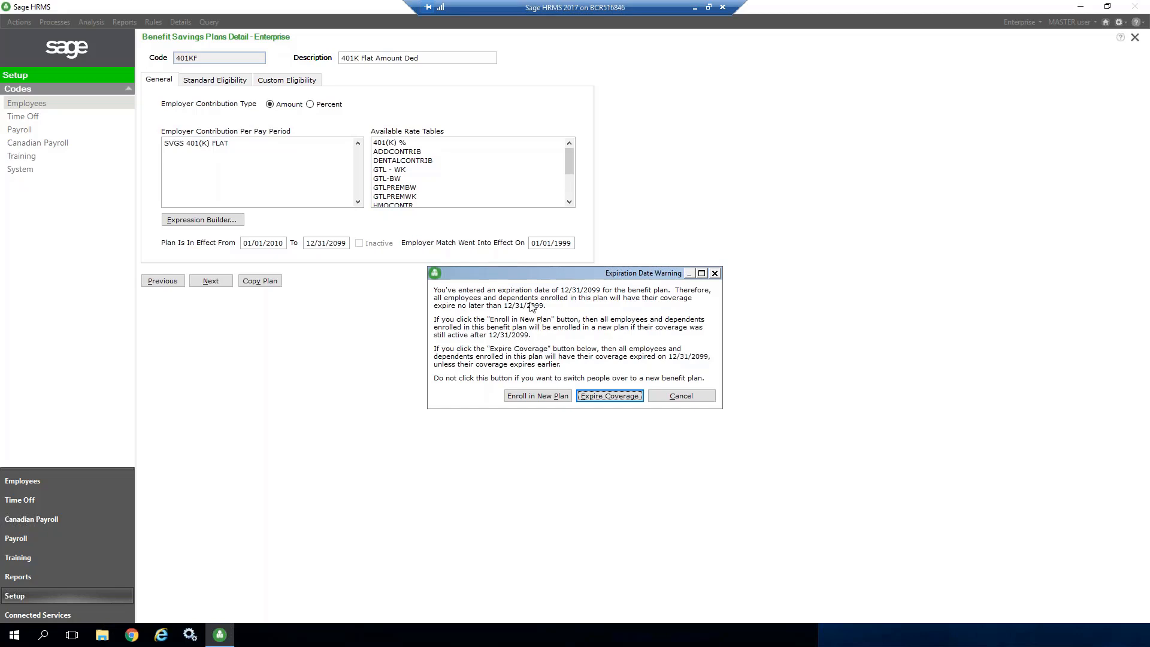
click(601, 401)
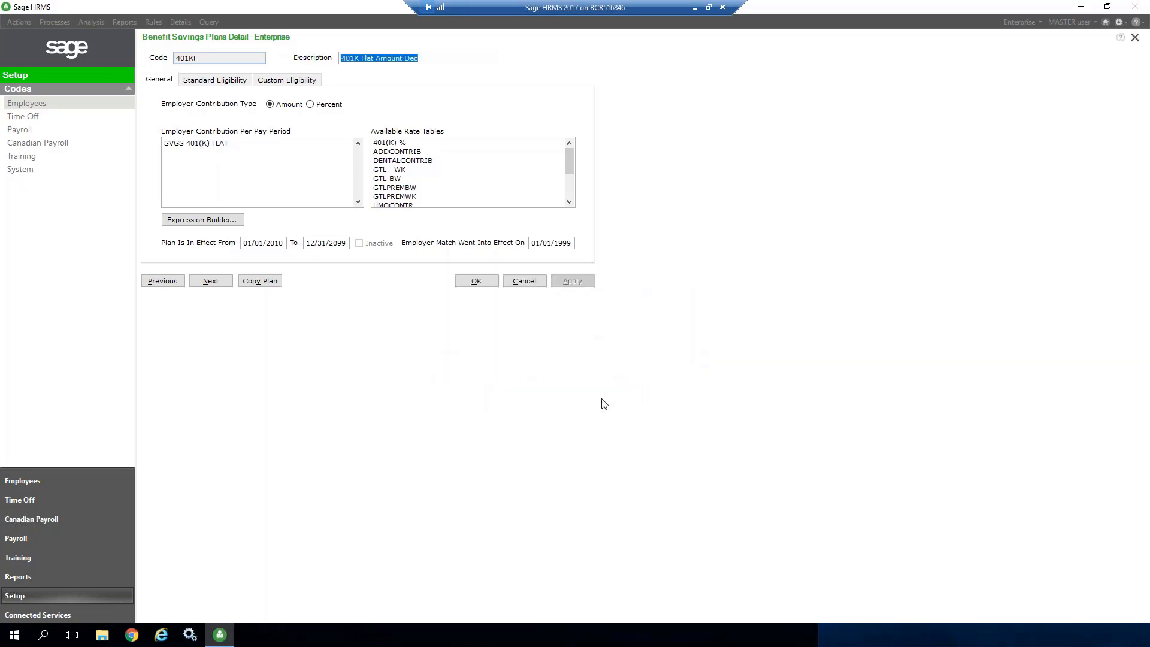
Step: Set the 401KP savings plan's effective end date to 12/31/2099, apply it with coverage expiring, and return to the plan list
click(220, 286)
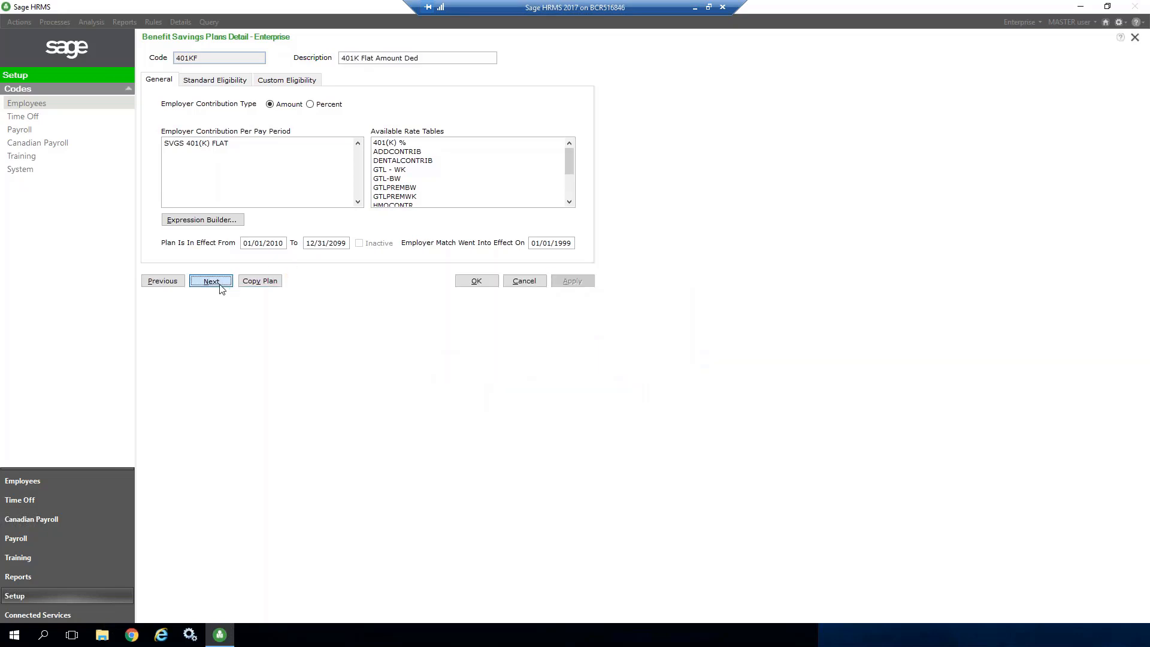
click(306, 243)
text(12312099)
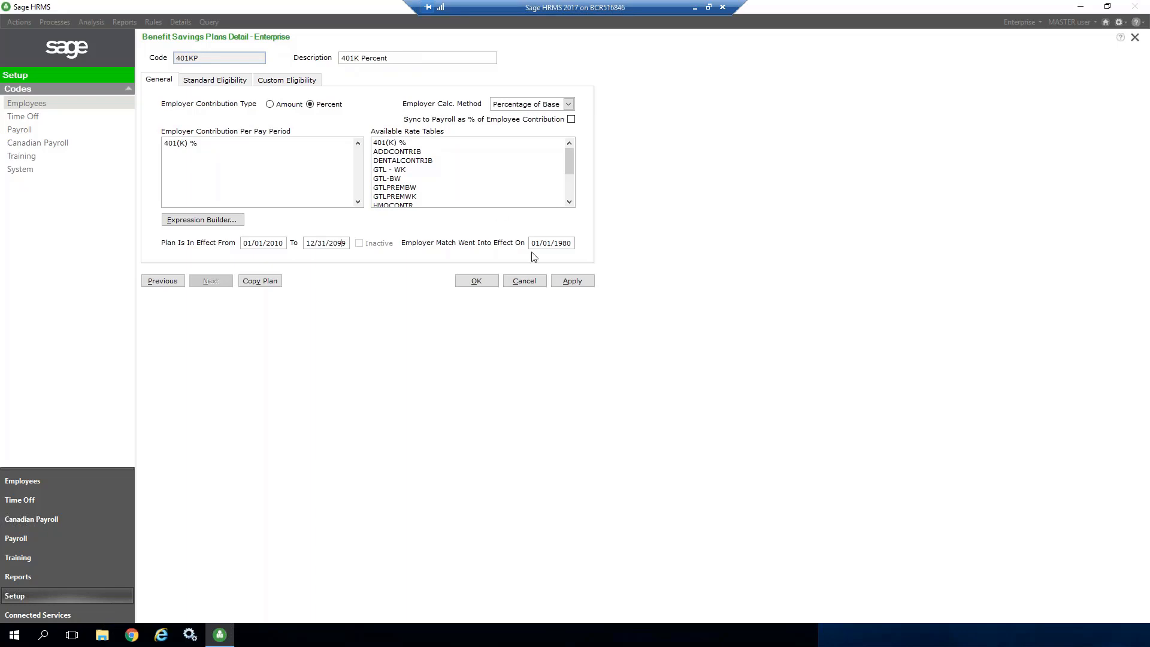
click(575, 282)
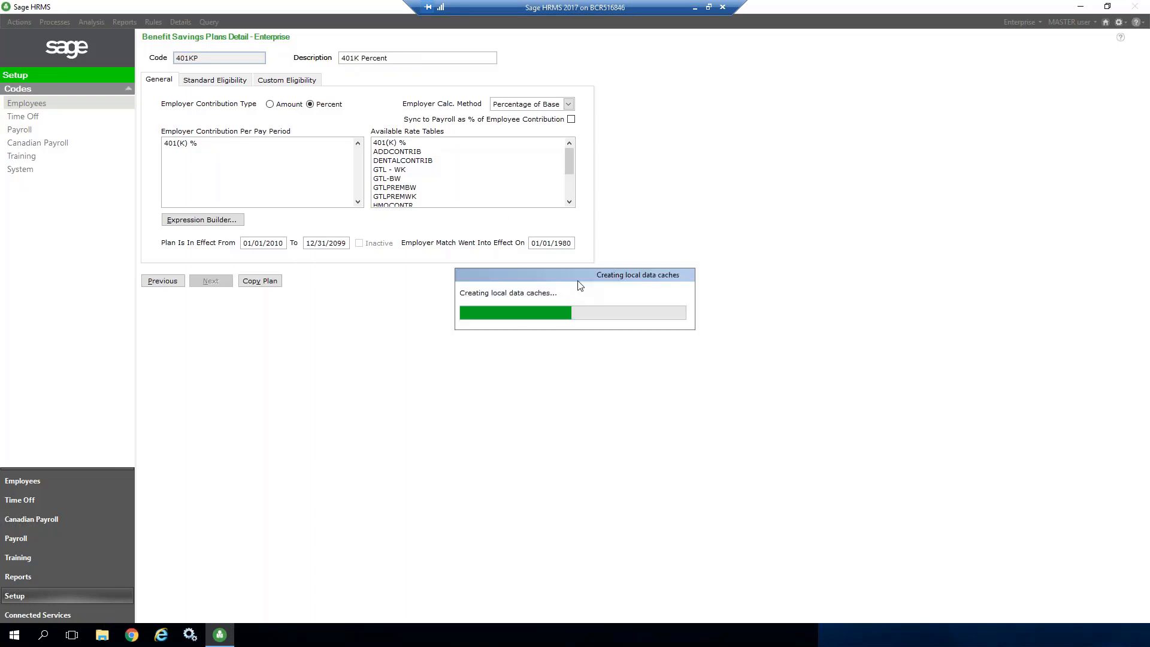
click(608, 395)
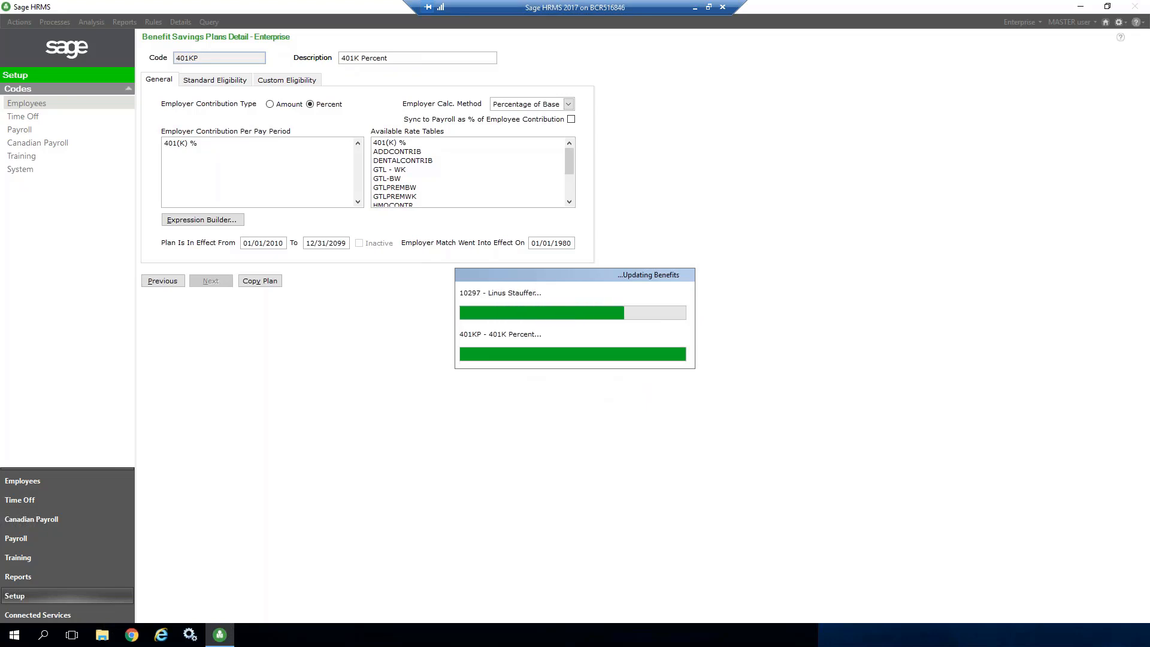
click(476, 280)
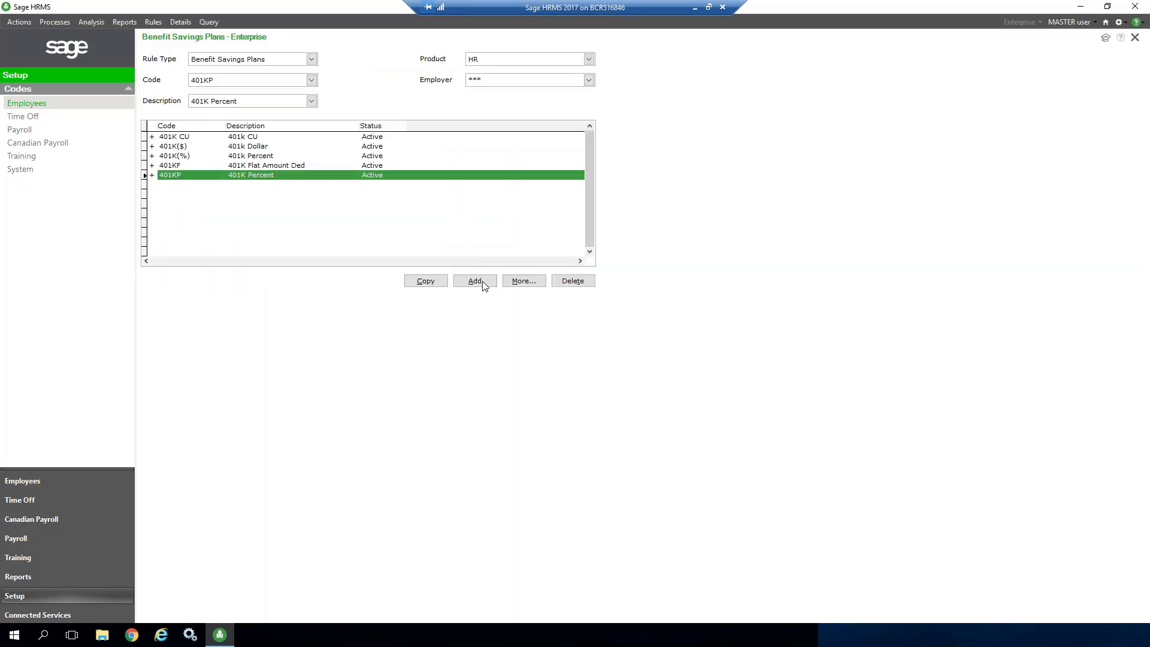
Step: Open the open enrollment savings plans and check which current benefit plans can be added, without selecting any
click(52, 103)
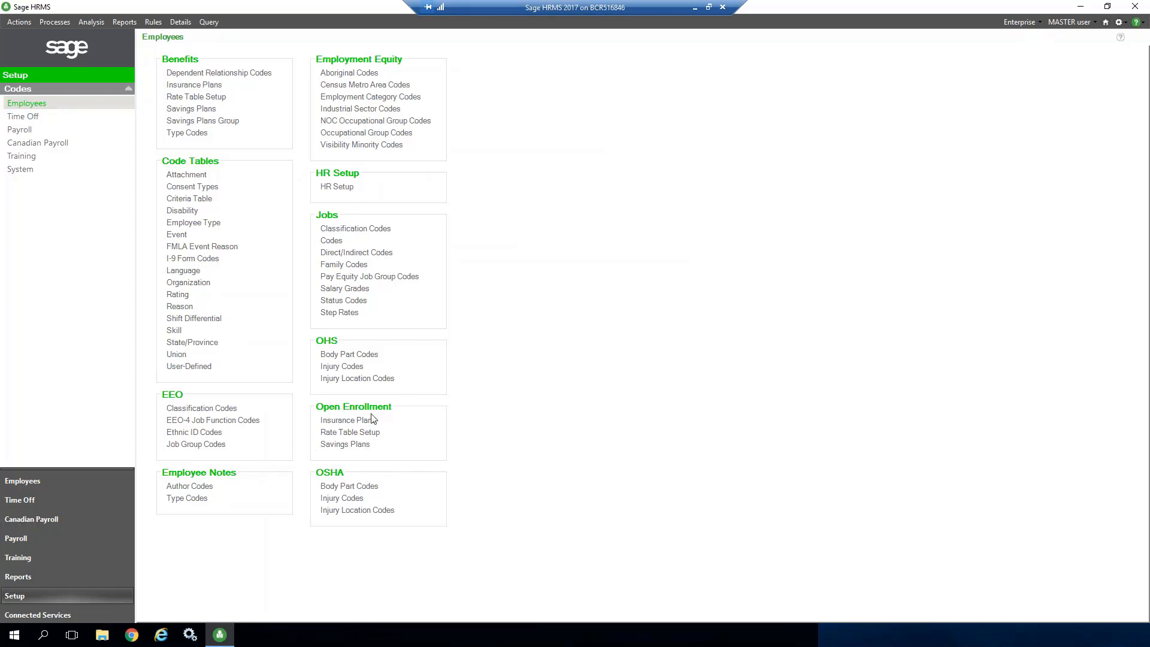
click(360, 448)
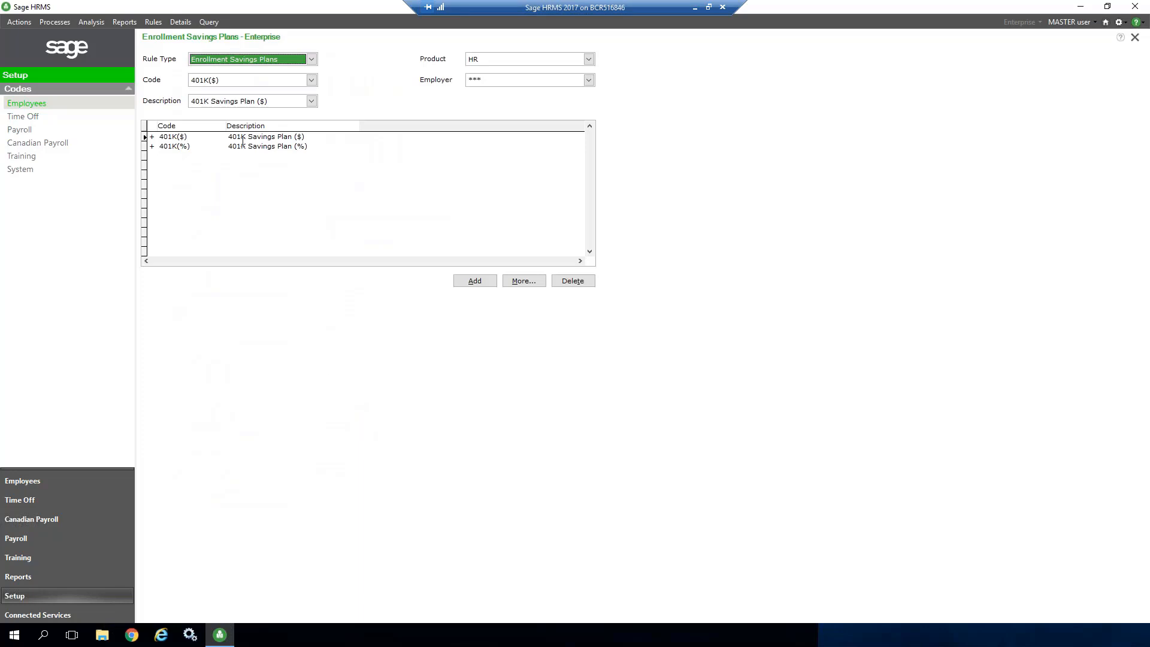
click(476, 281)
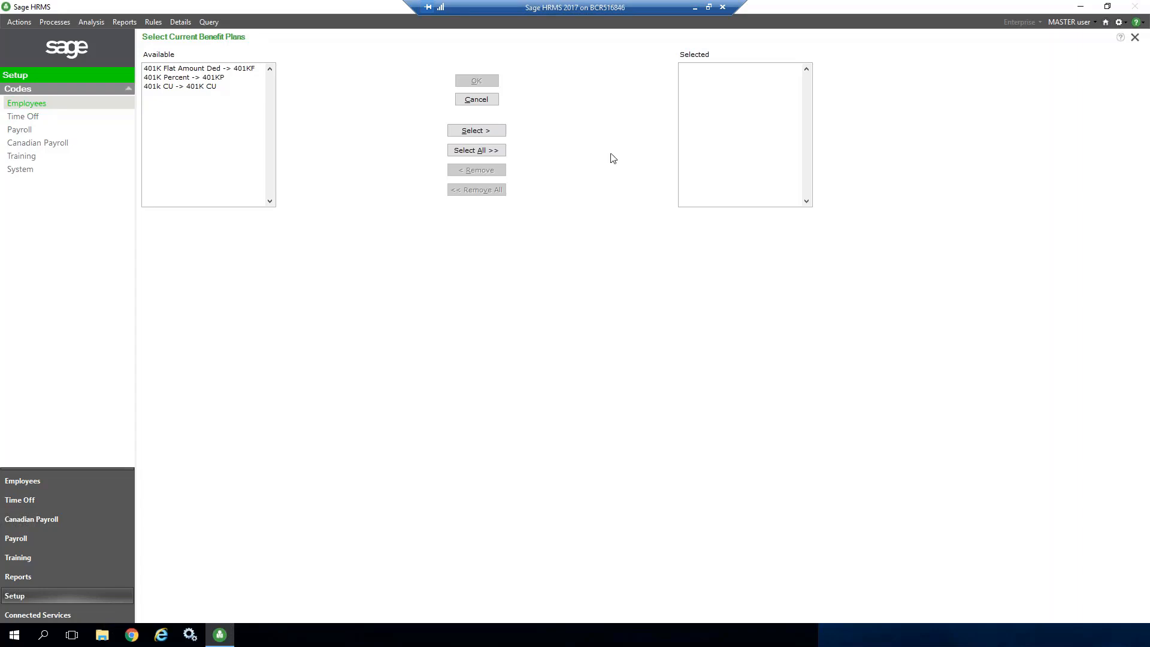
click(477, 100)
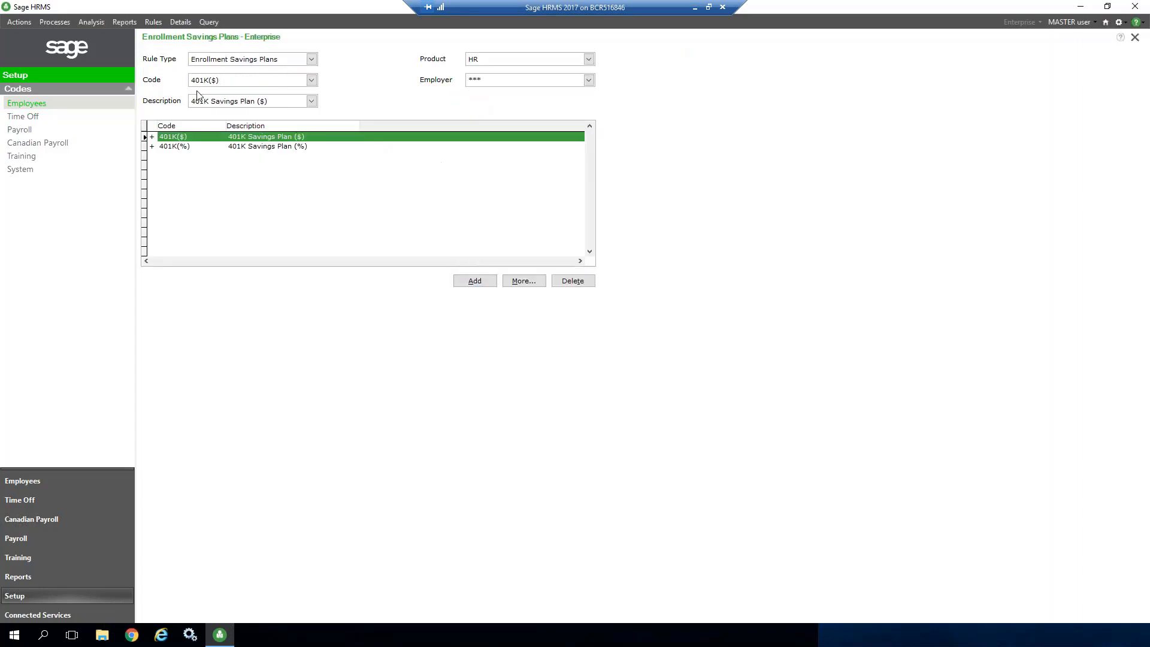
Step: Open the open enrollment insurance plans for Enterprise, locate NEWMEDICAL in the list, and look through the available rule types
click(67, 103)
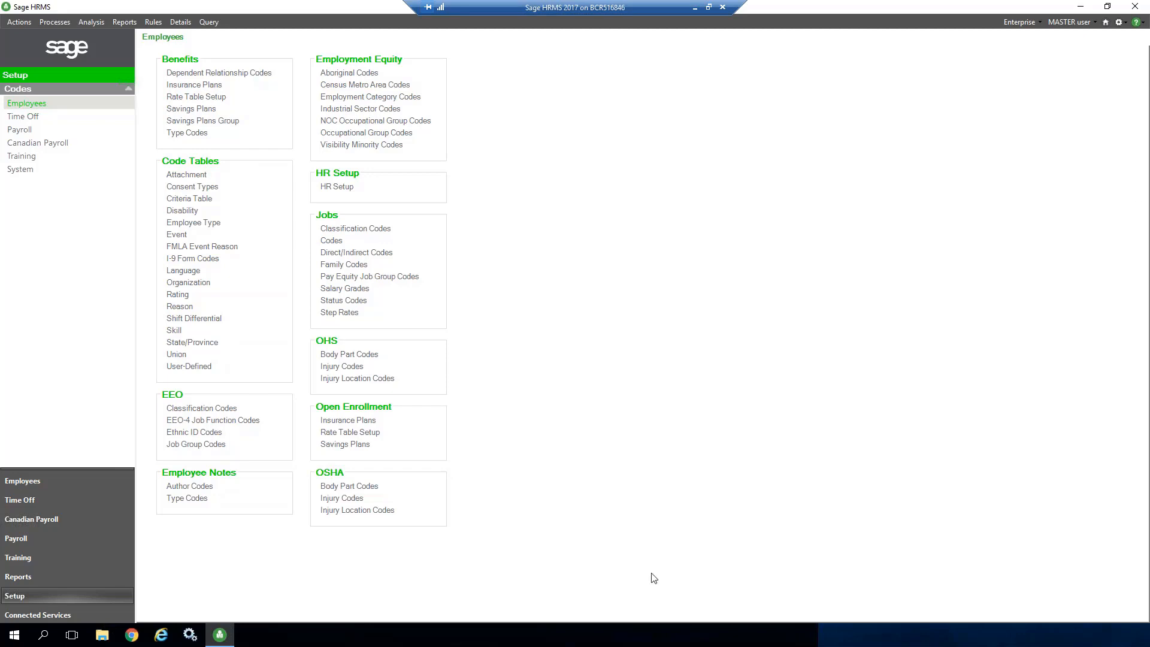
click(348, 420)
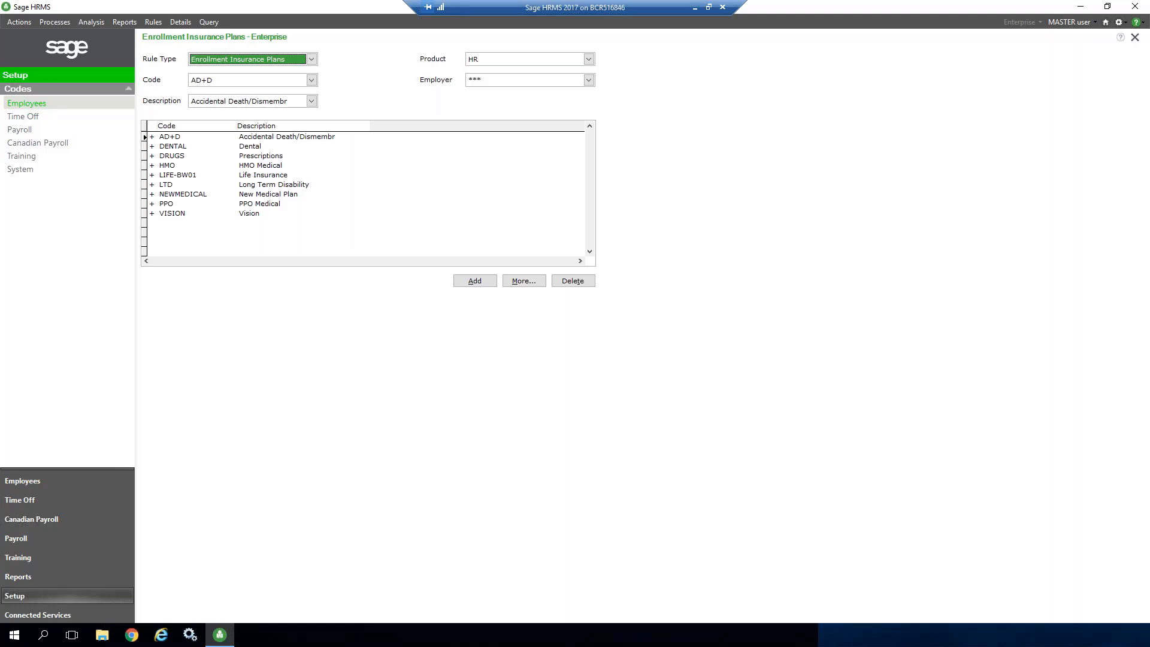
click(193, 195)
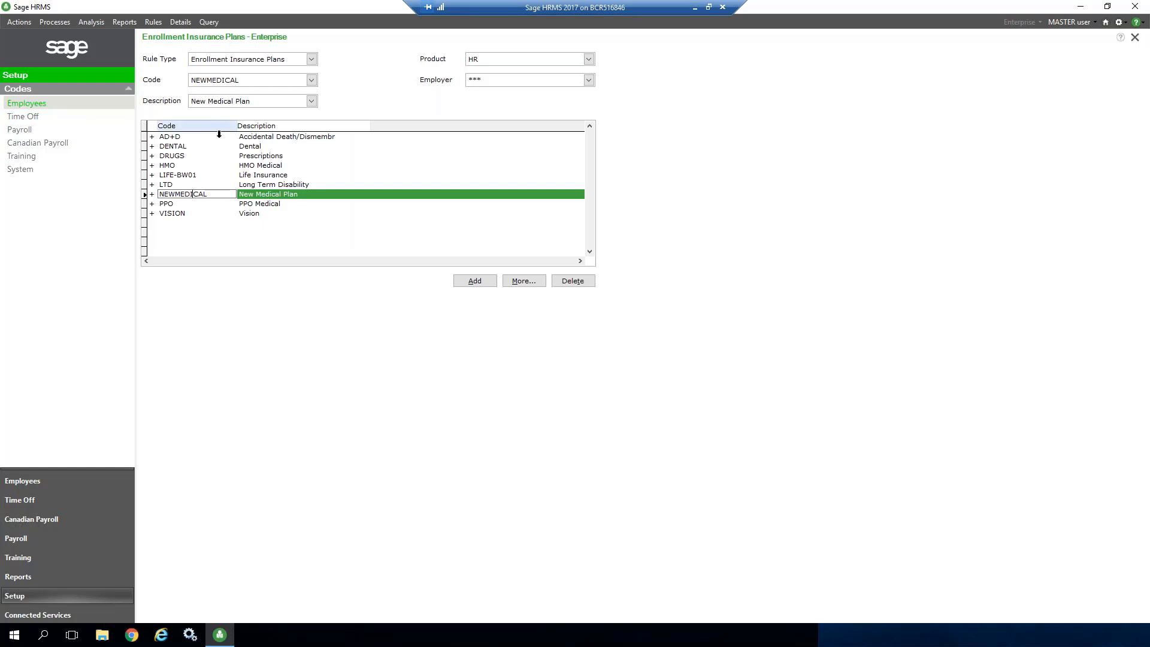
click(228, 60)
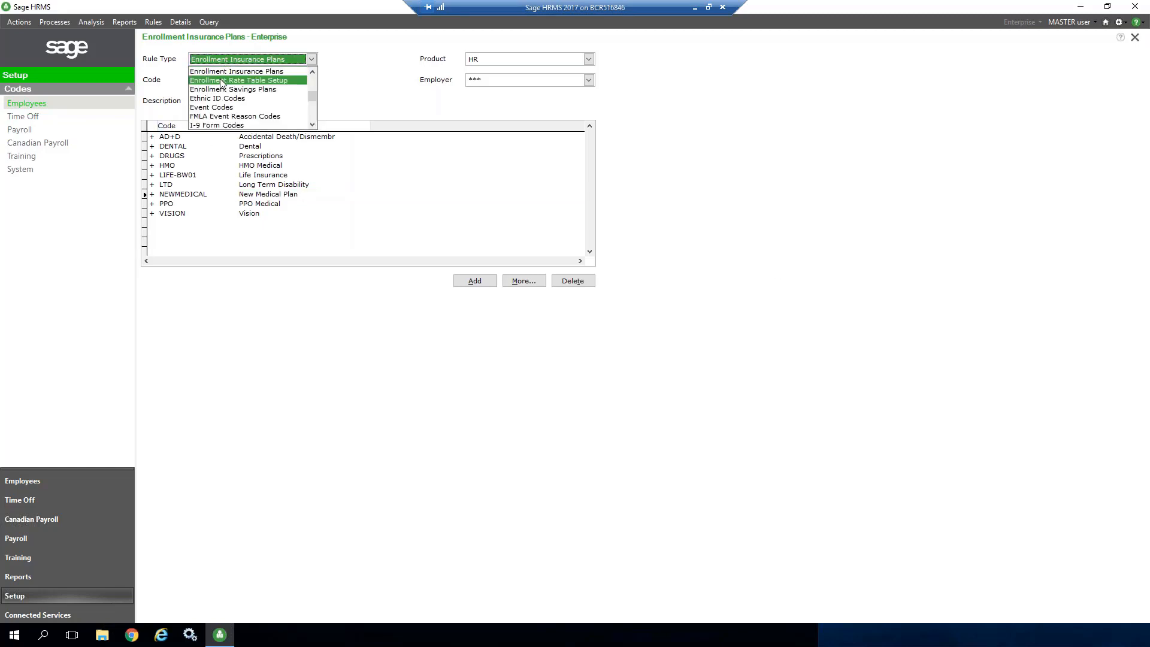
Step: Open the details of the MED RATE table in the open enrollment rate table setup
click(72, 108)
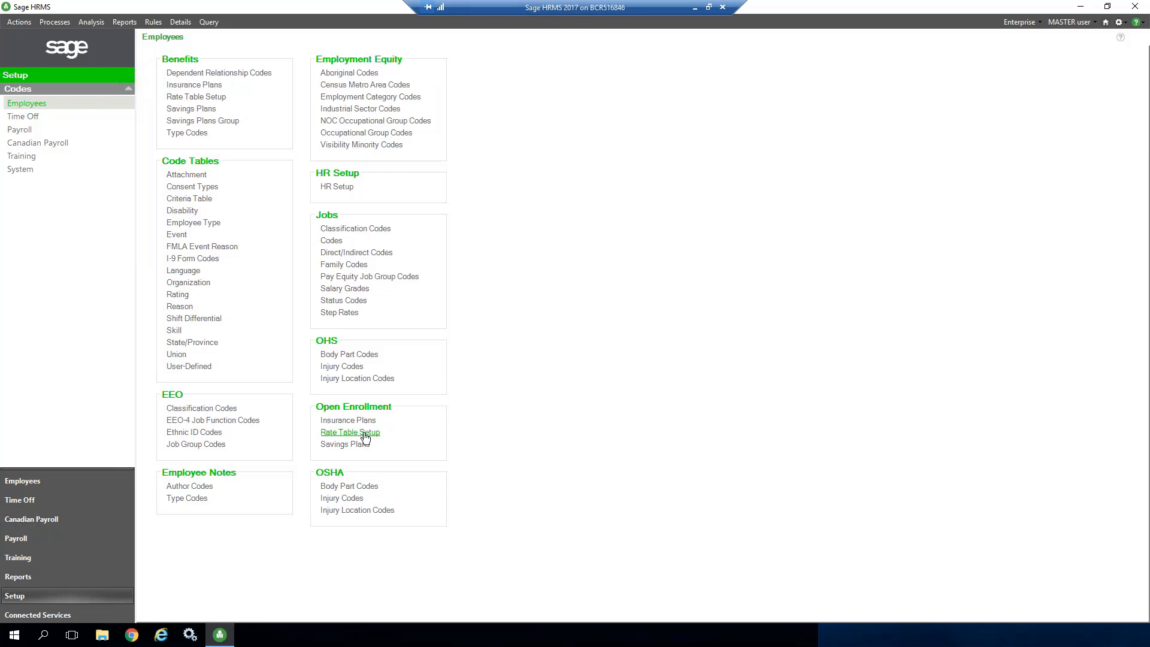
click(350, 432)
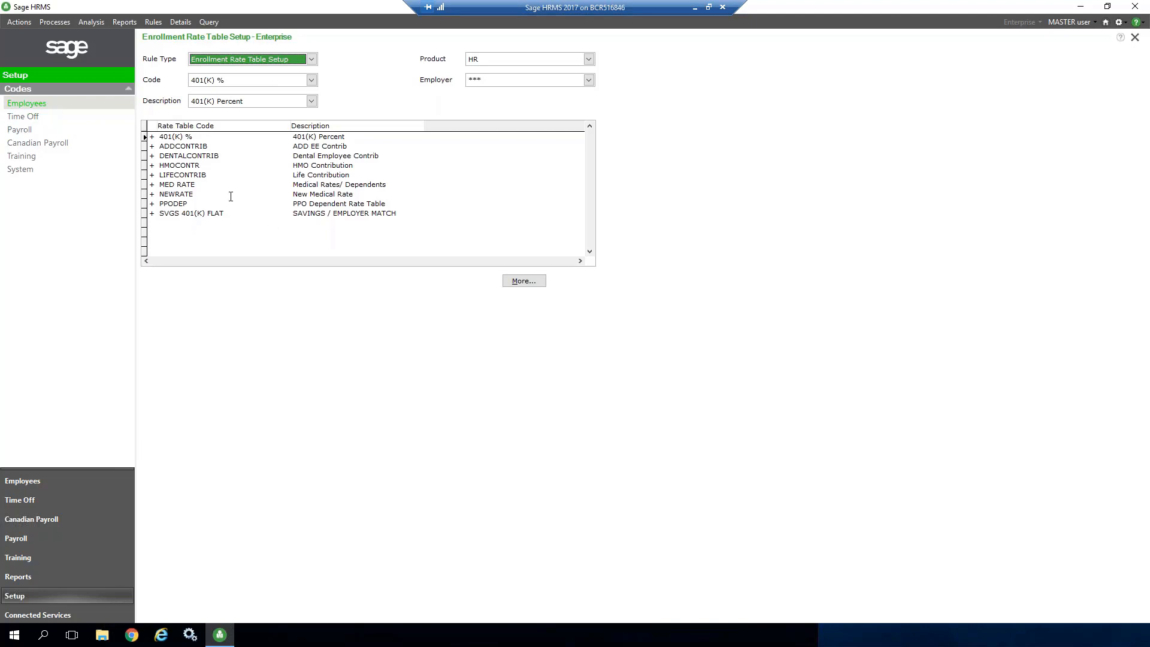
click(194, 185)
drag(194, 184, 161, 187)
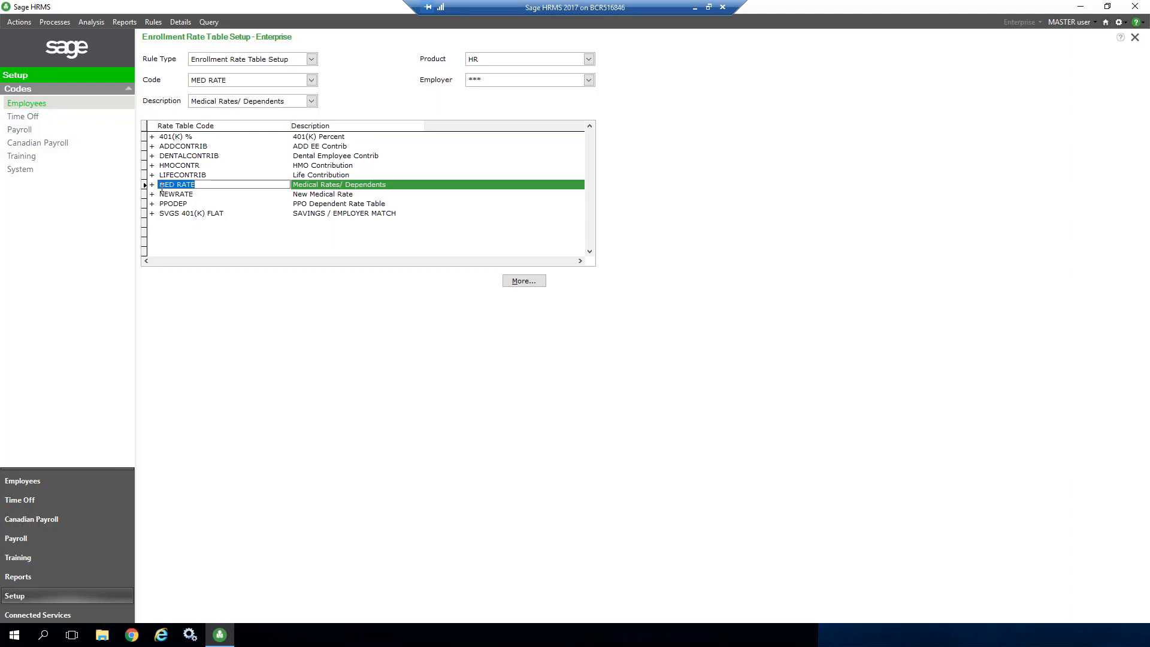
click(153, 186)
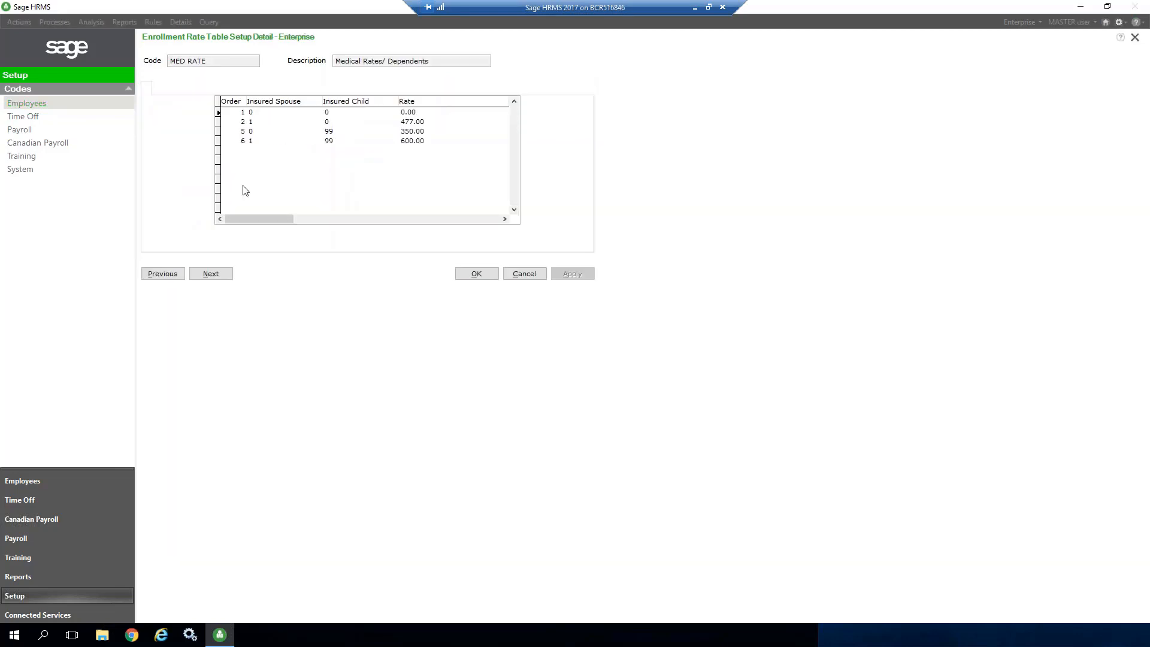
Step: Set the MED RATE rates to 497 for order 2, 370 for order 5 and 620 for order 6, apply them, and close the details
click(239, 123)
click(244, 122)
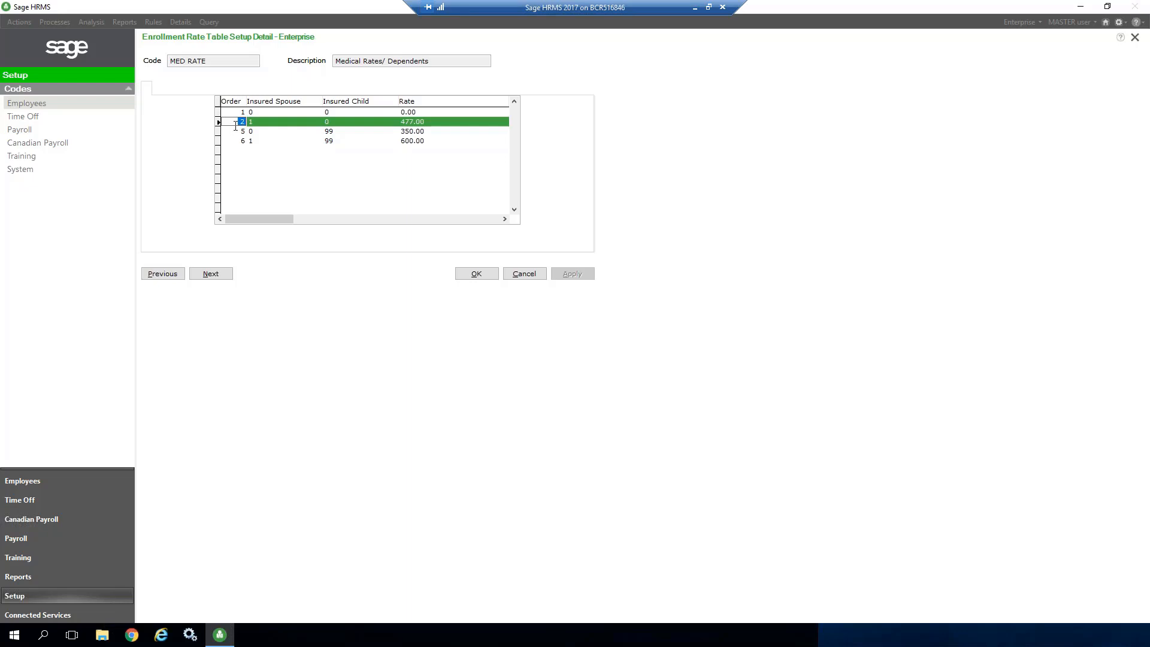
click(434, 123)
drag(434, 123, 399, 124)
text(497)
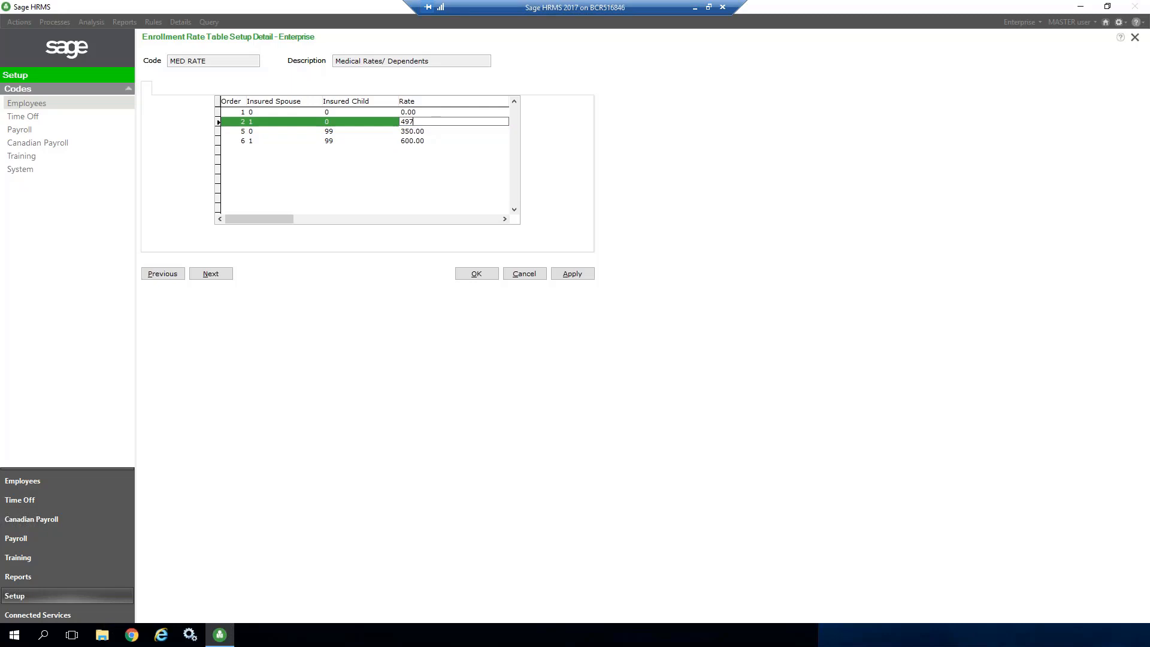
click(423, 133)
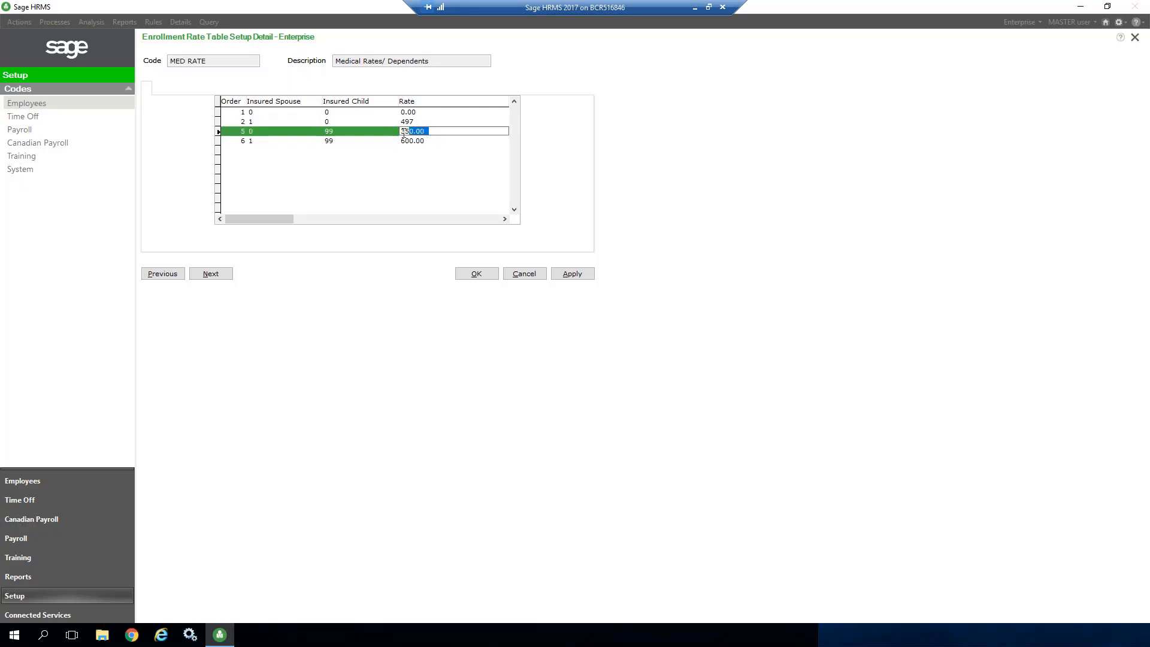
text(370)
click(421, 142)
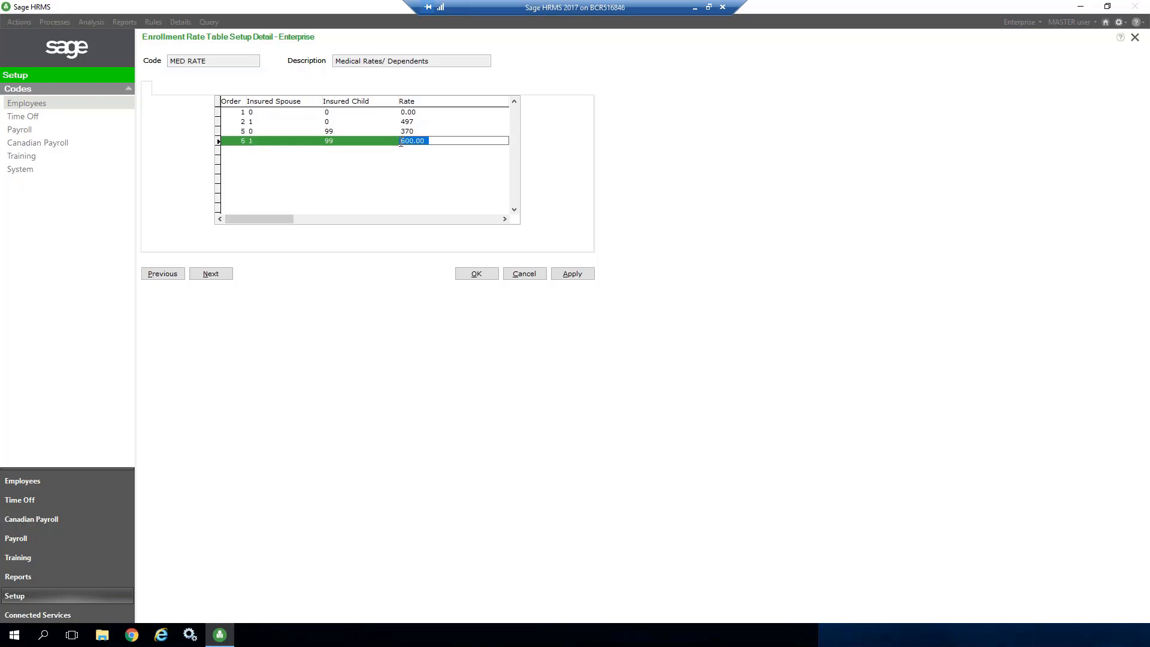
text(620)
click(578, 274)
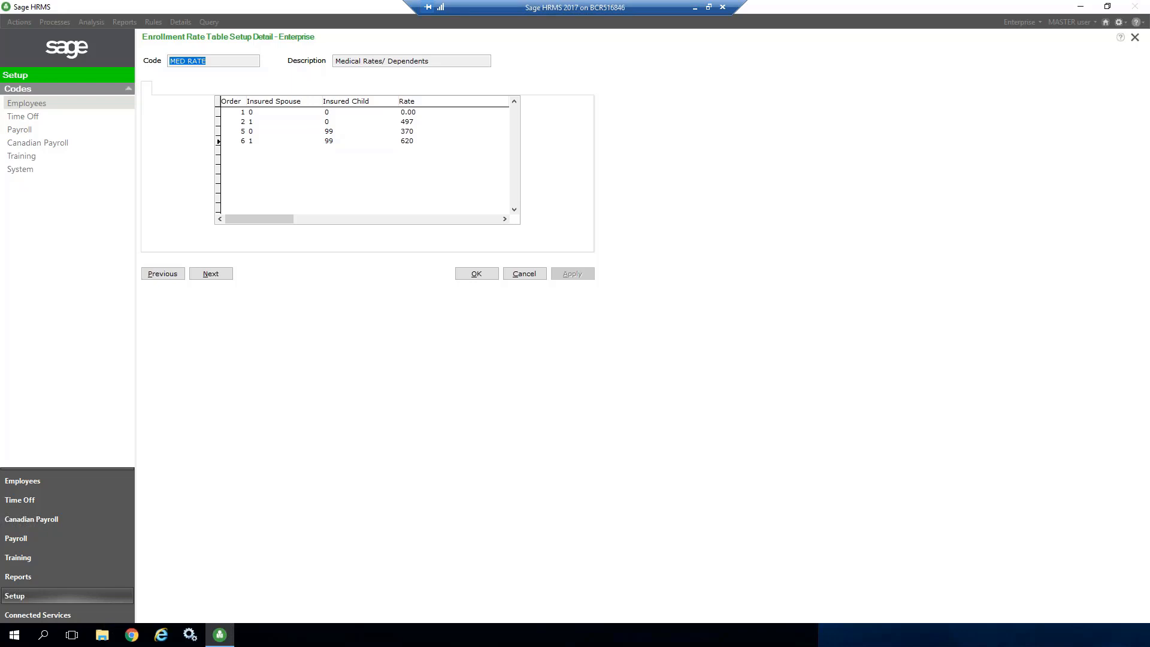
click(530, 273)
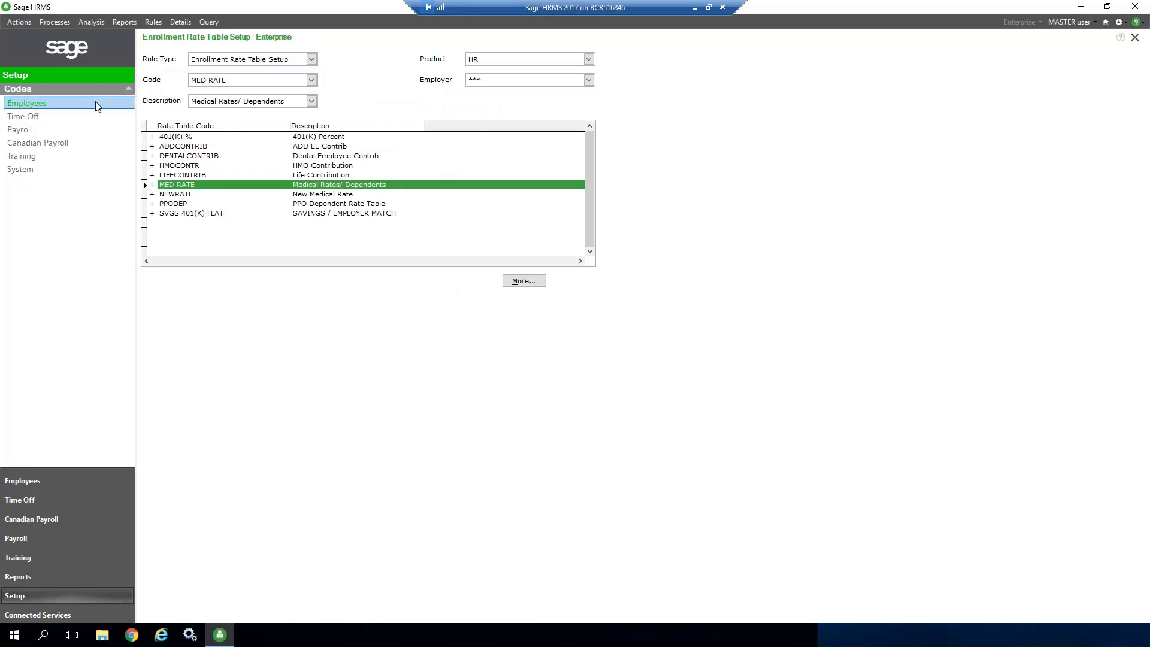
Step: Open the coverage and contribution details of the DENTAL plan in the open enrollment insurance plans
click(75, 105)
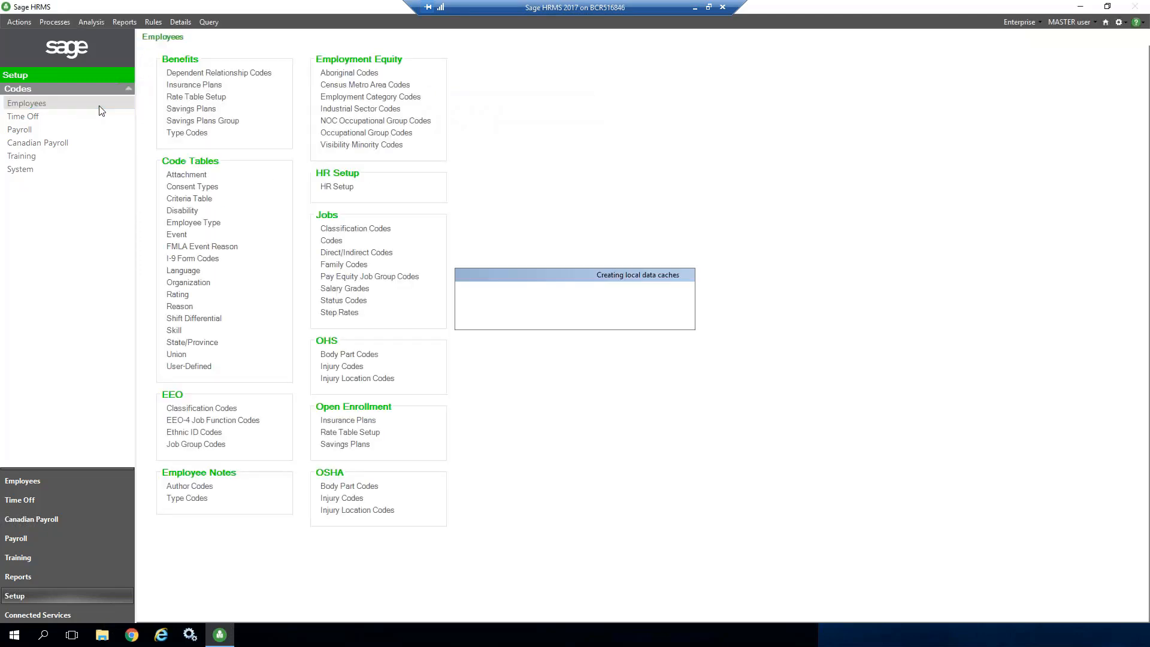
click(355, 421)
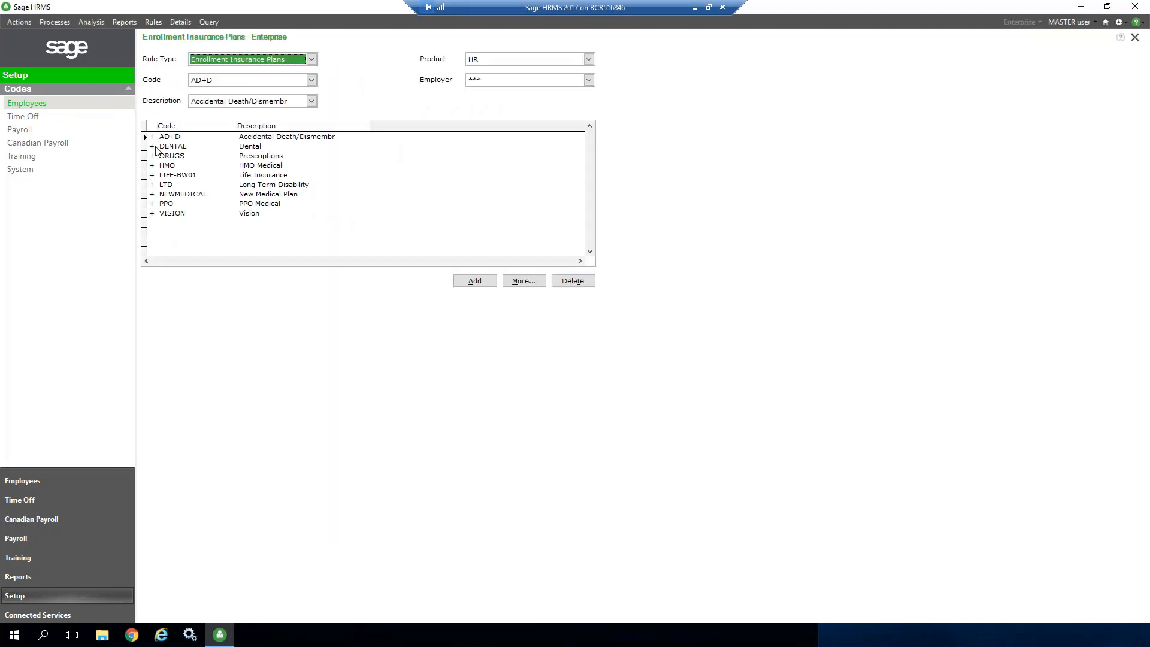
double_click(159, 146)
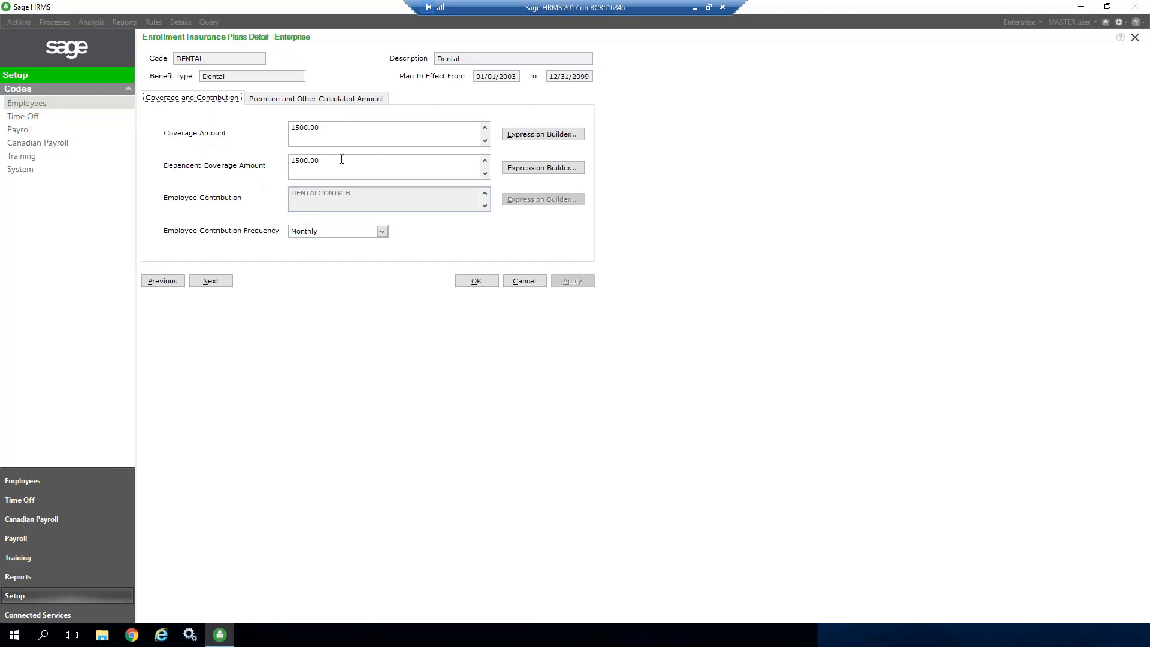
Step: Set the DENTAL plan's dependent coverage amount to 1600, apply it, and close the plan details
drag(411, 159, 274, 160)
click(279, 98)
click(215, 102)
double_click(329, 169)
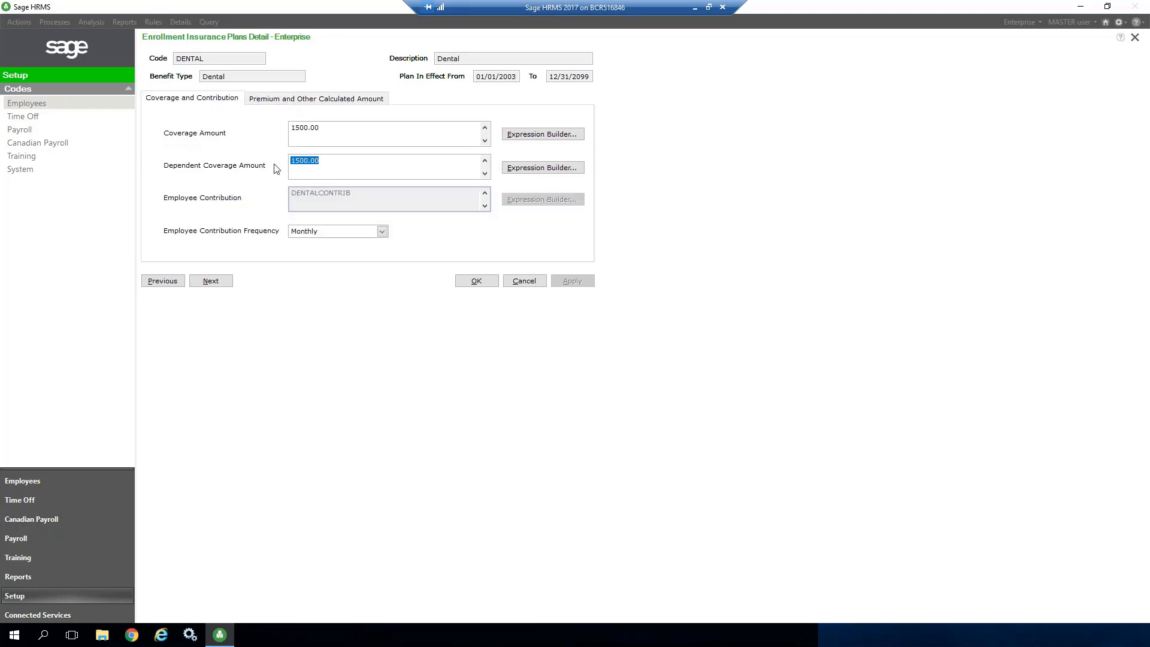
text(1600)
click(569, 281)
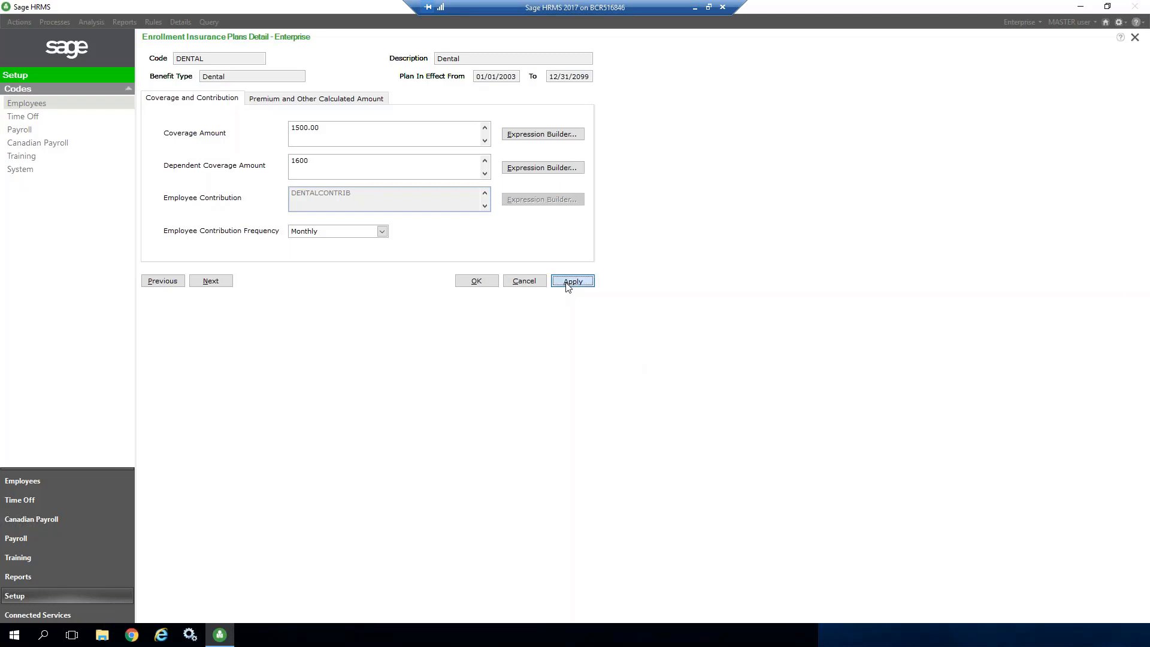
click(476, 282)
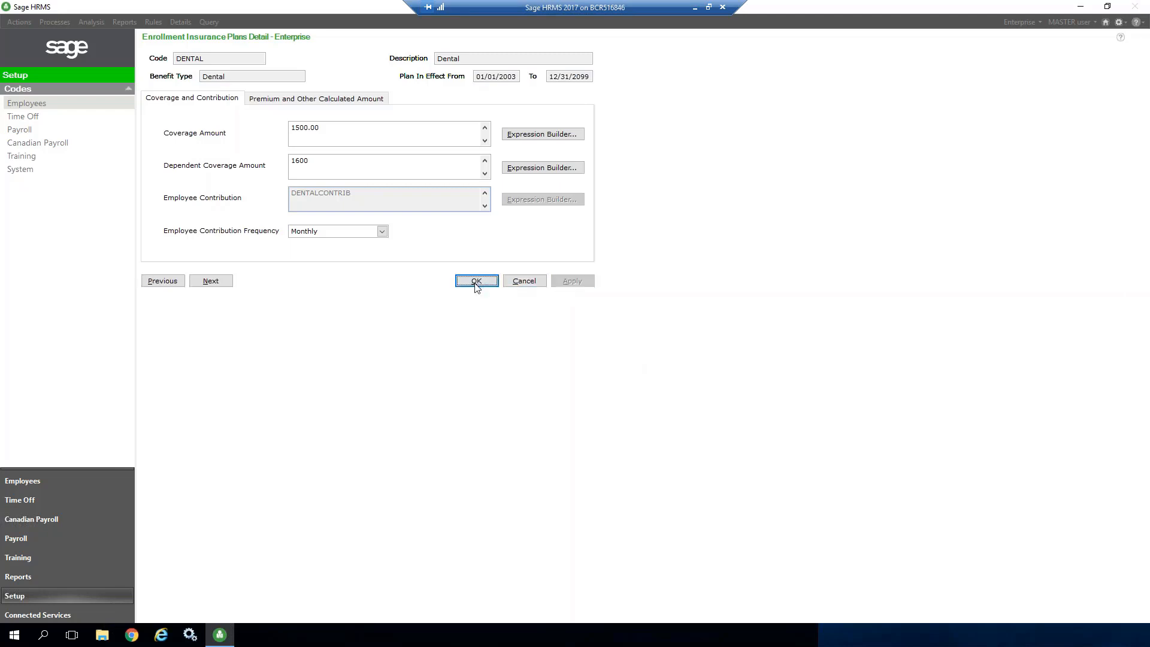
Step: Open the regular benefit insurance plans for Enterprise and expand the DENTAL plan in the list
click(45, 106)
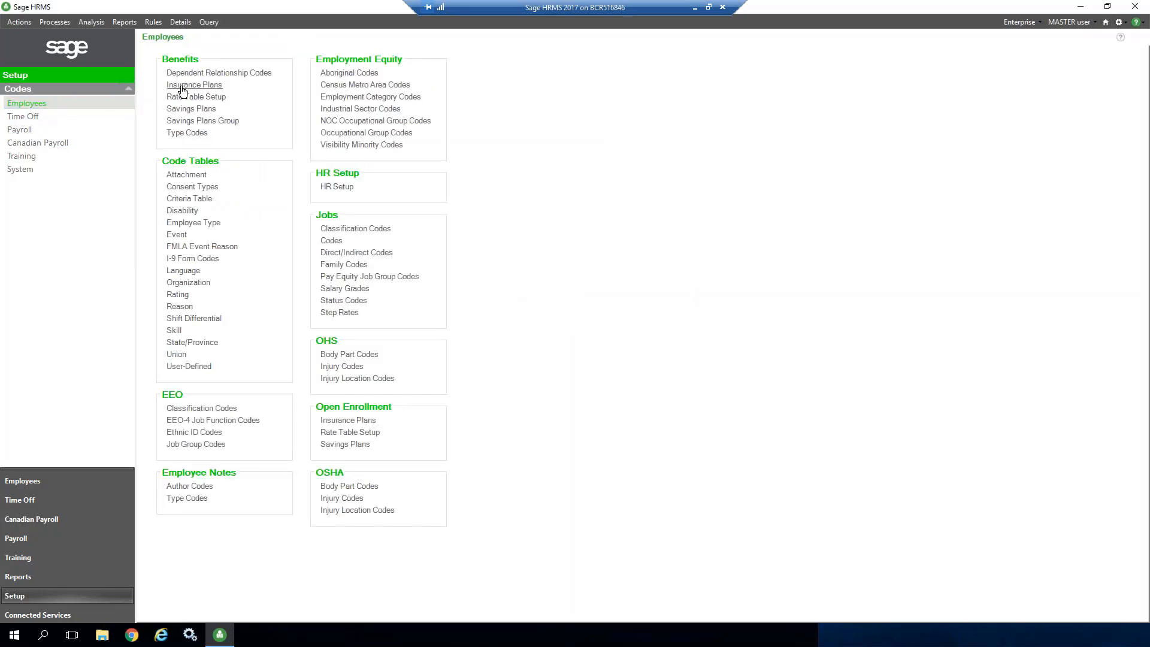
click(186, 86)
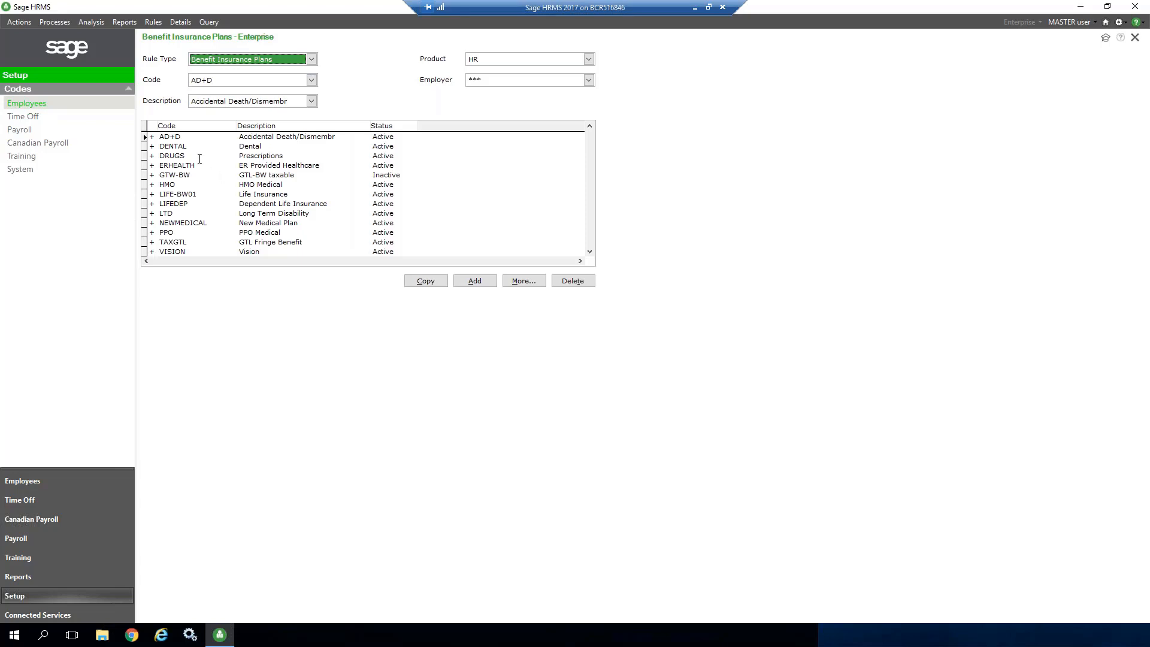
click(151, 147)
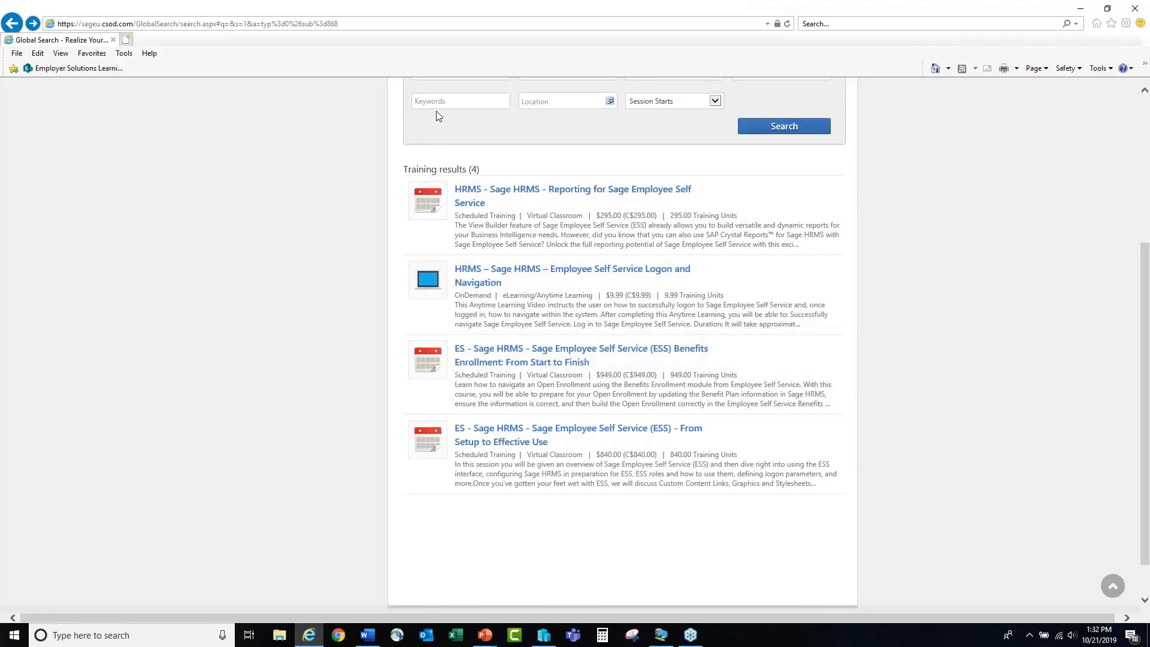
Step: Switch to Internet Explorer, go to sagecity.com, and open the support groups for the United States
click(374, 25)
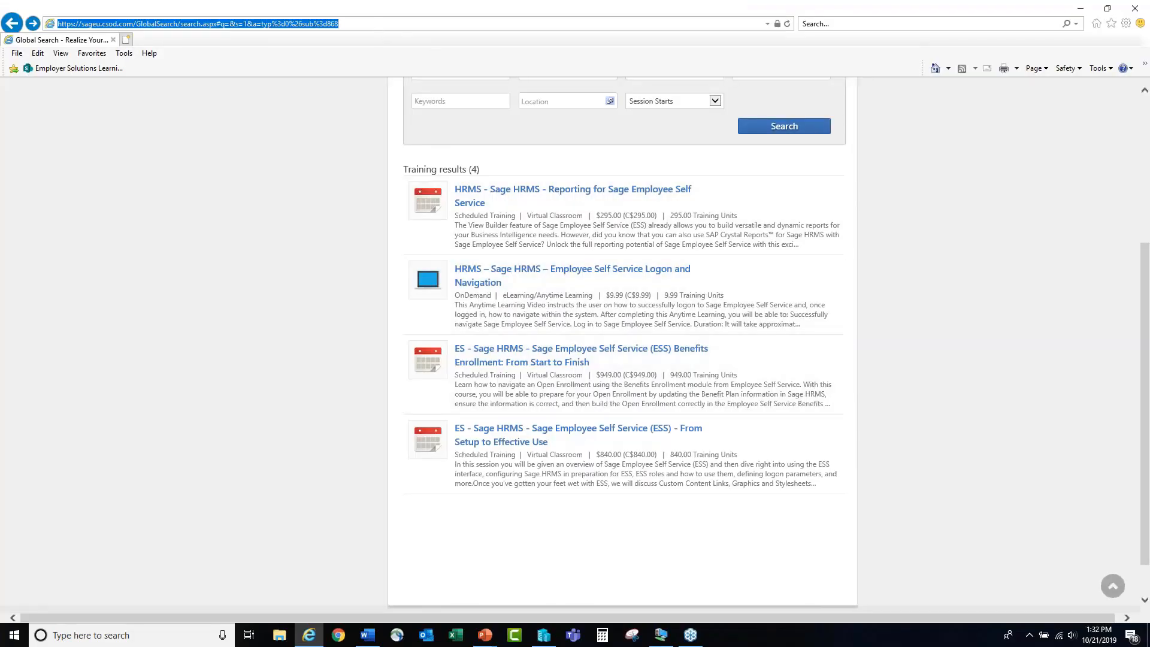
text(sagecity)
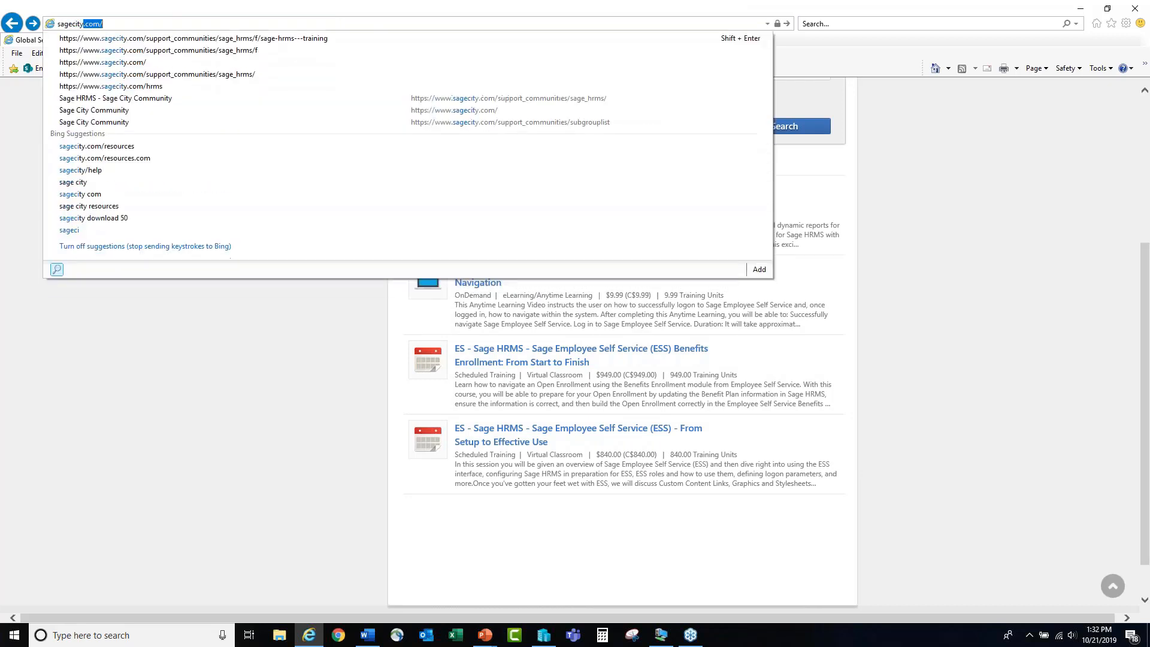
text(.com)
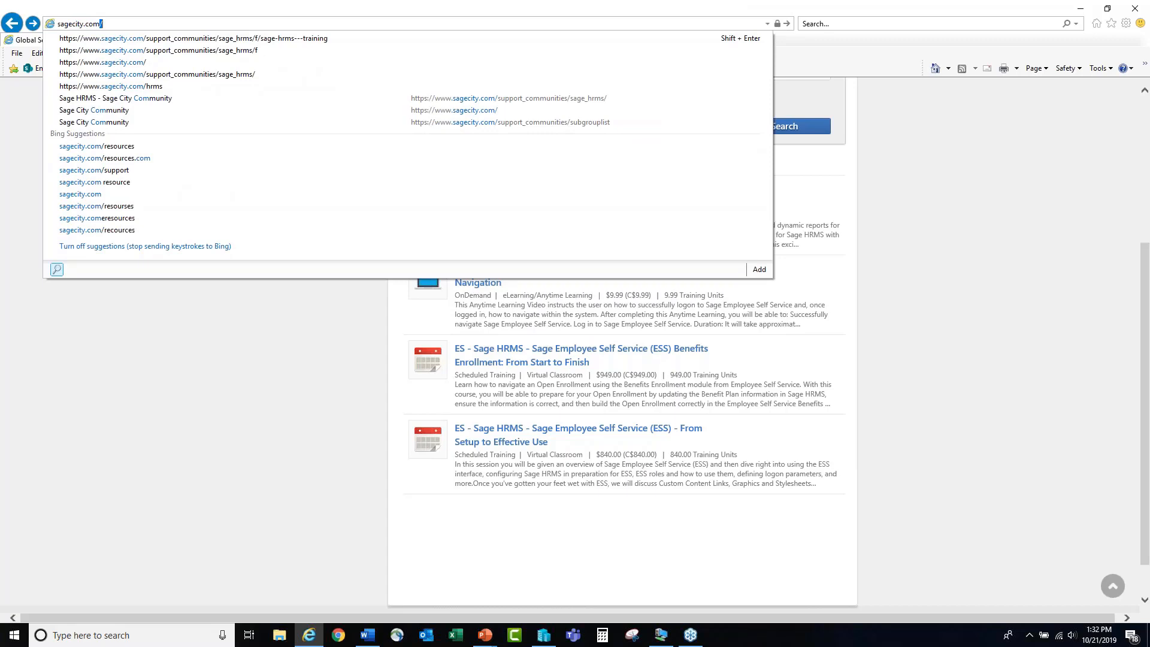
key(Return)
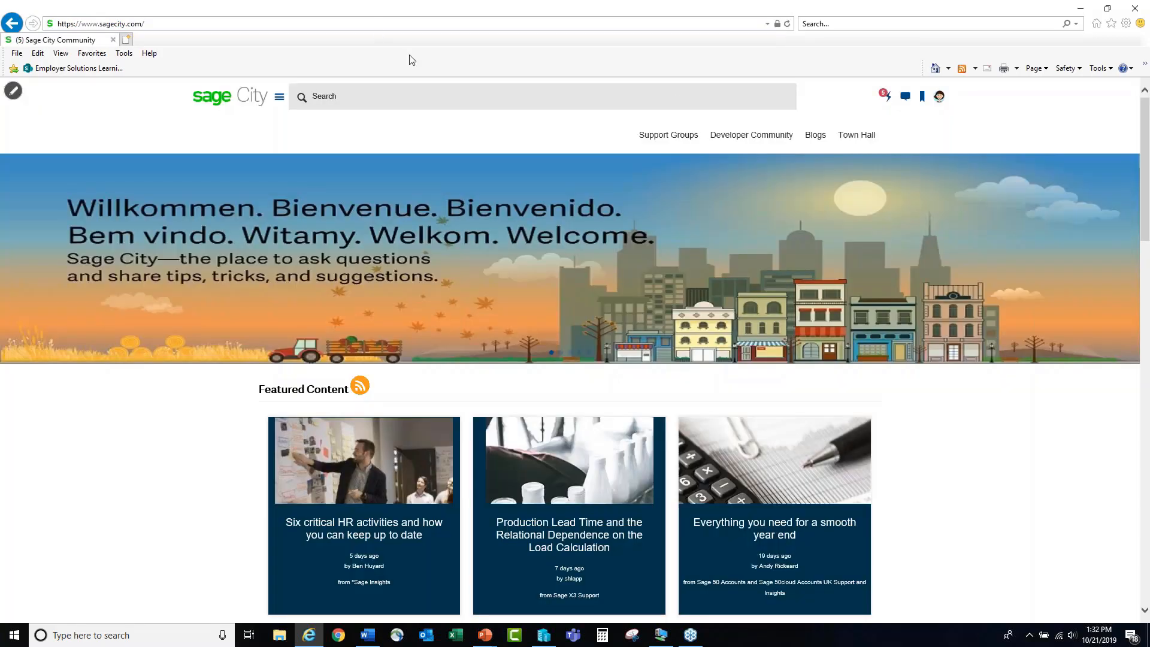
mouse_move(678, 141)
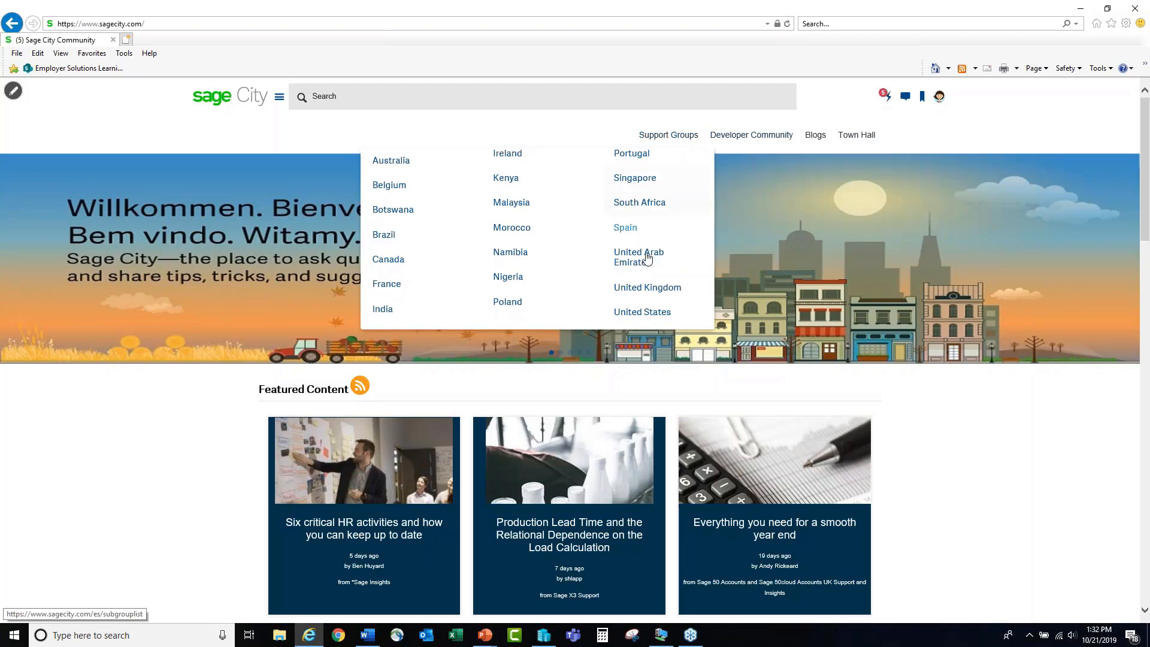
click(634, 312)
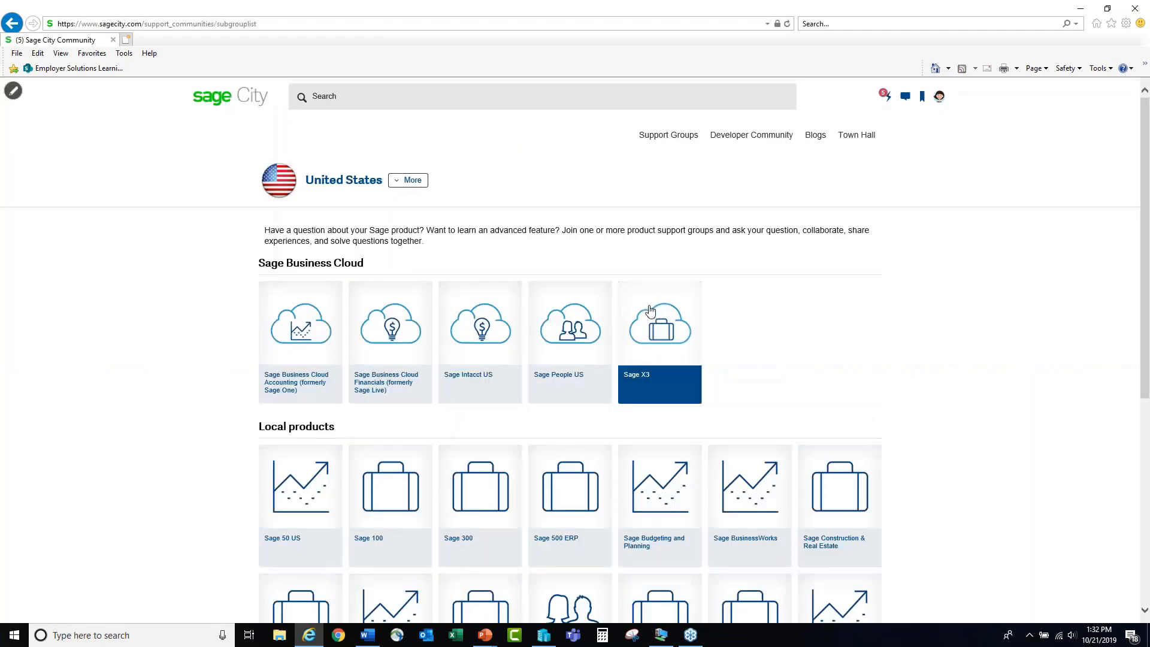
Step: Open the Sage HRMS support group and go to its Sage HRMS - Training forum
scroll(817, 332, down, 2)
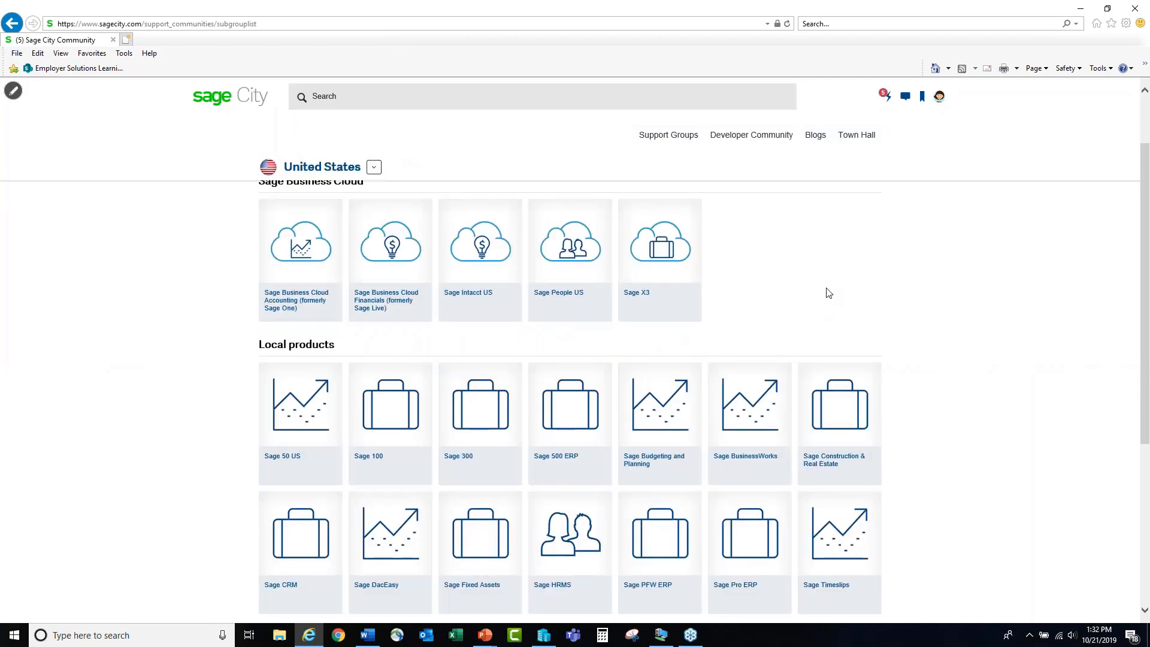
click(552, 549)
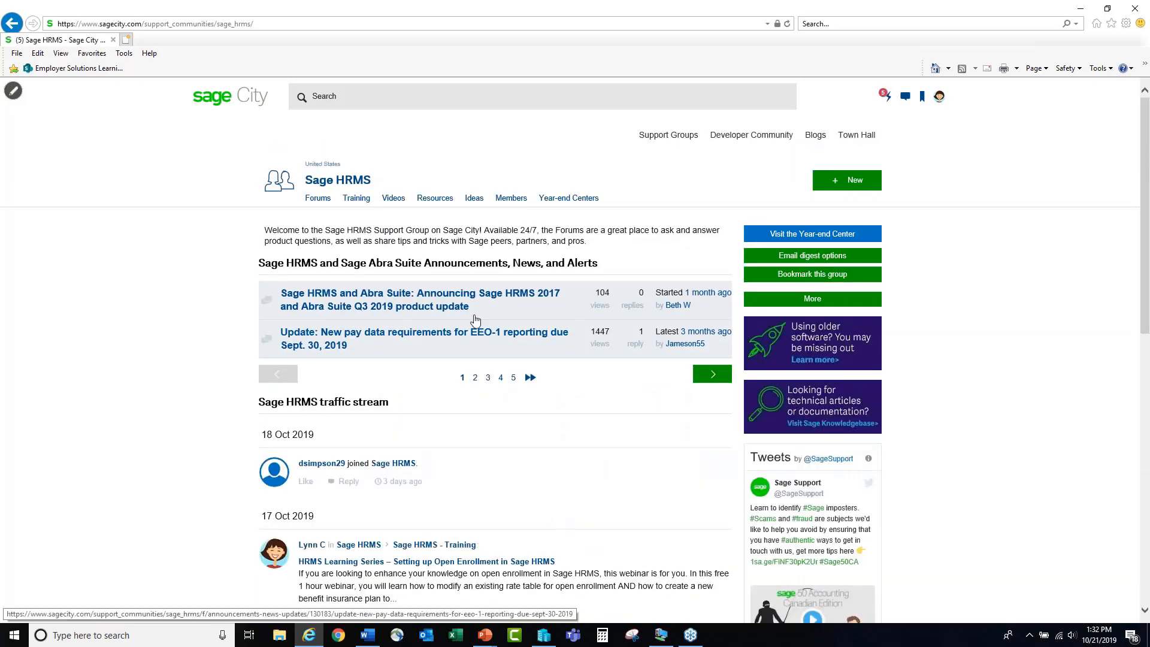
click(319, 203)
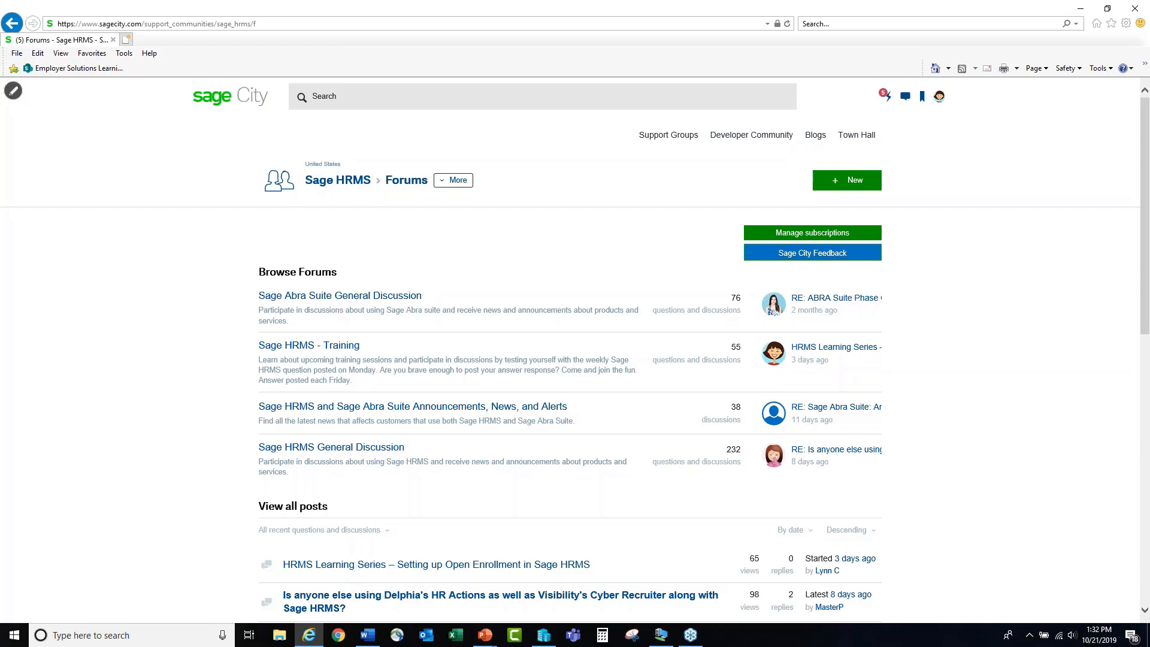
click(321, 349)
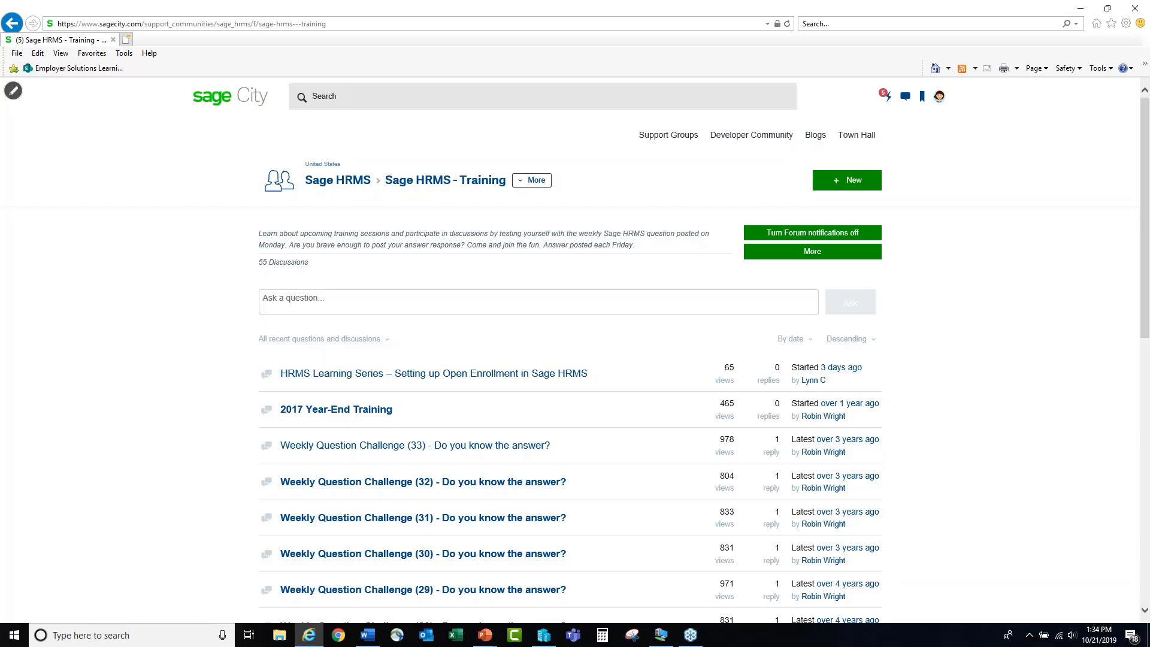
Step: Go to get.sage.com/hrmslearningseries and look through the listed HRMS Learning Series webinars and their dates
click(339, 24)
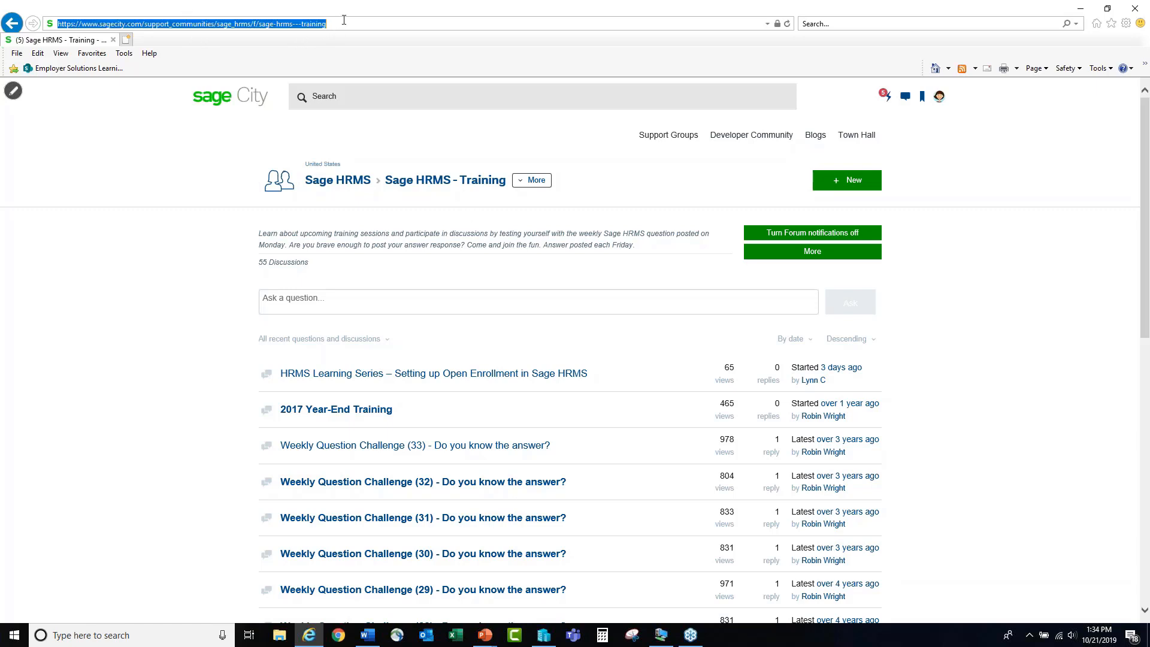
text(ge)
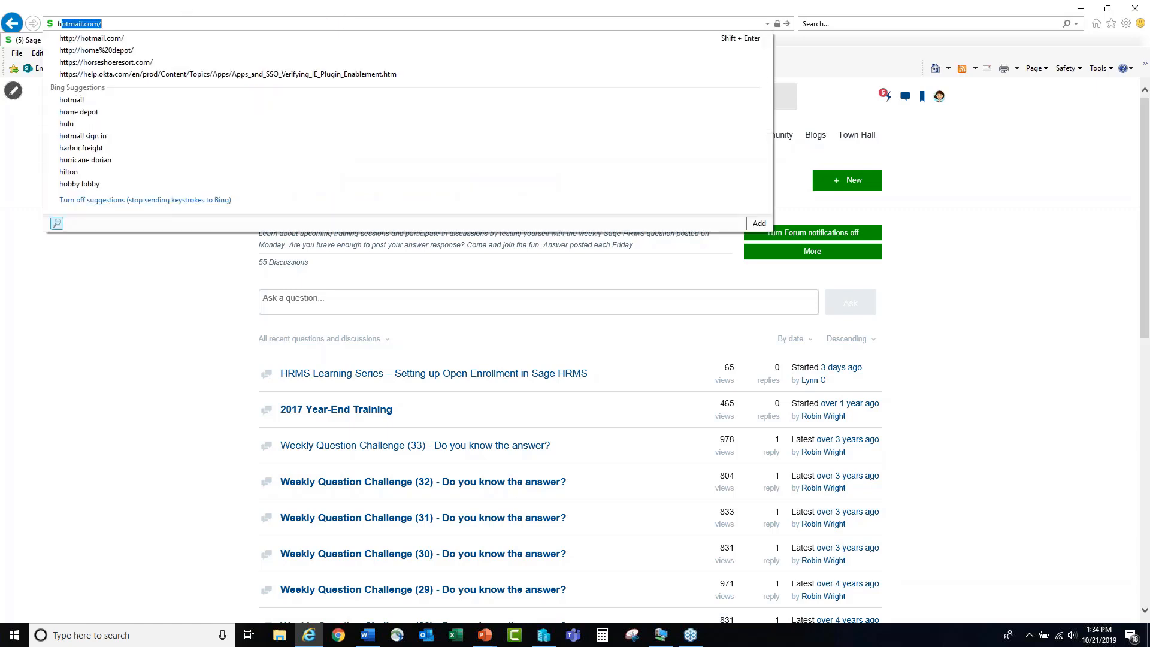
text(t.sage.com/)
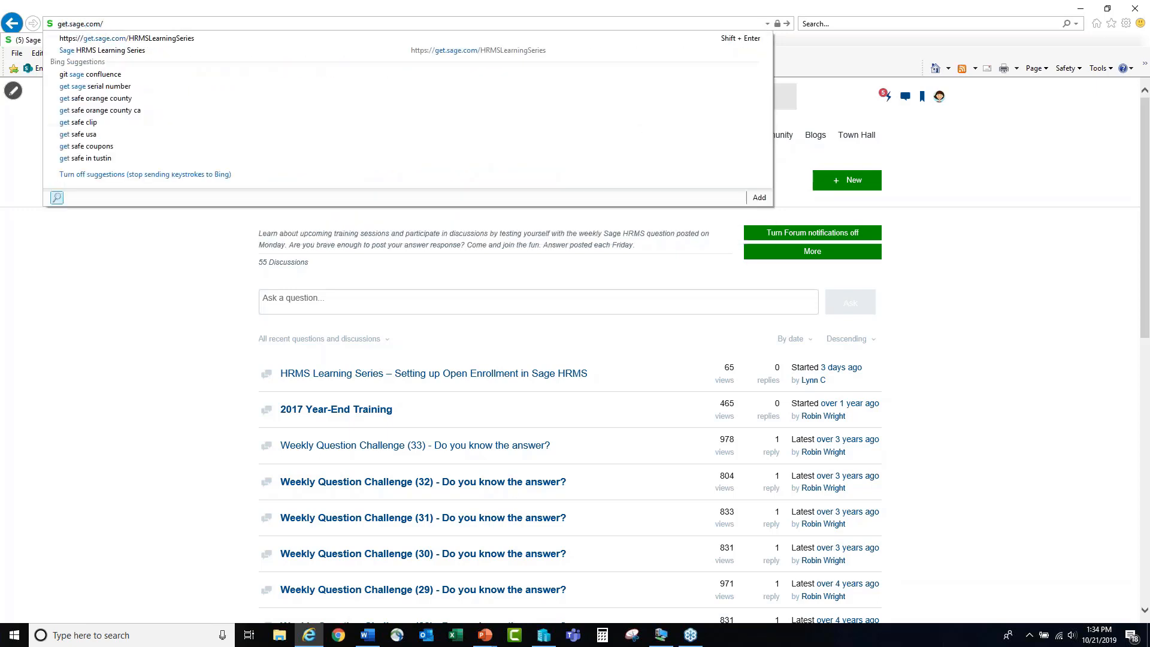
text(hrmslearning)
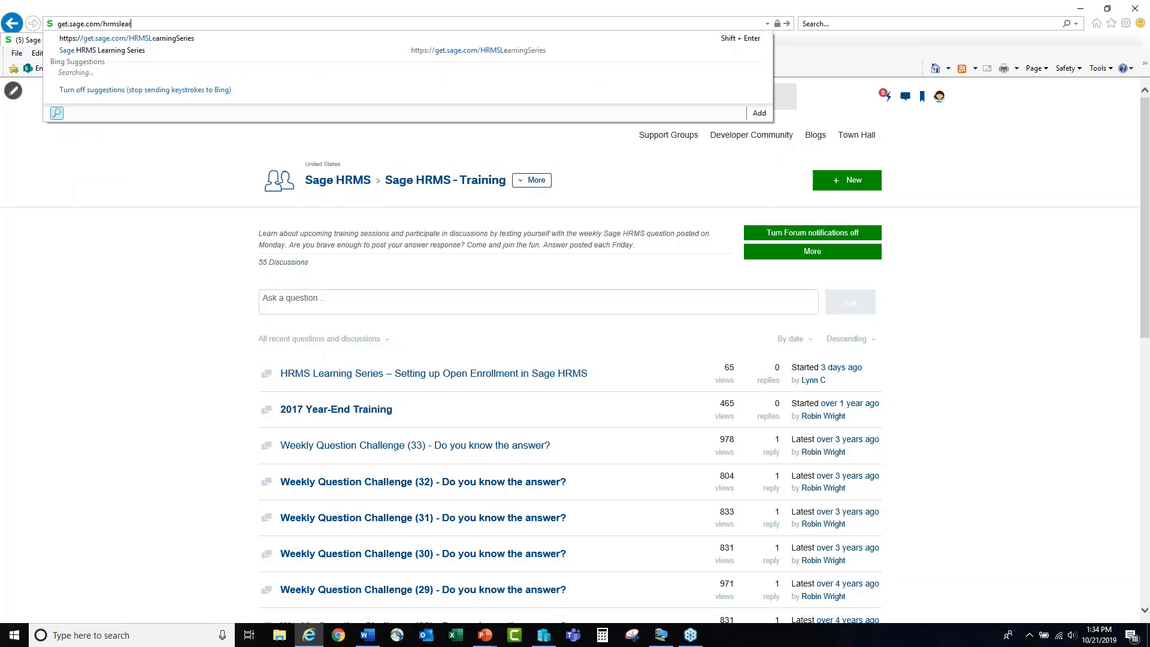
text(series)
key(Return)
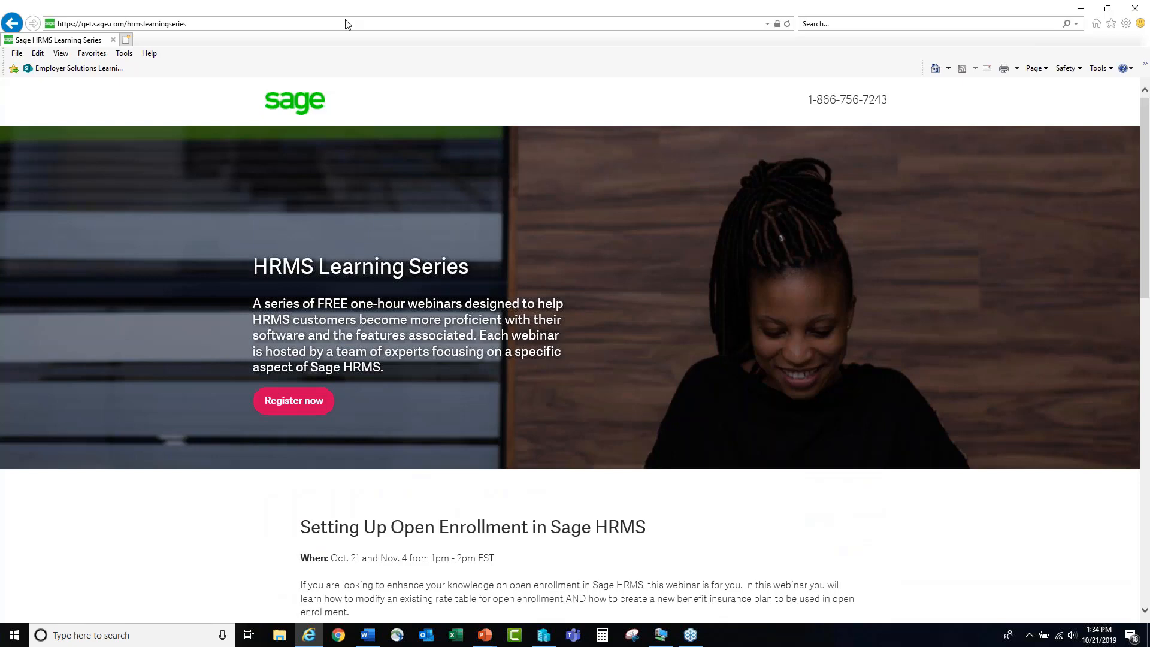
scroll(636, 246, down, 6)
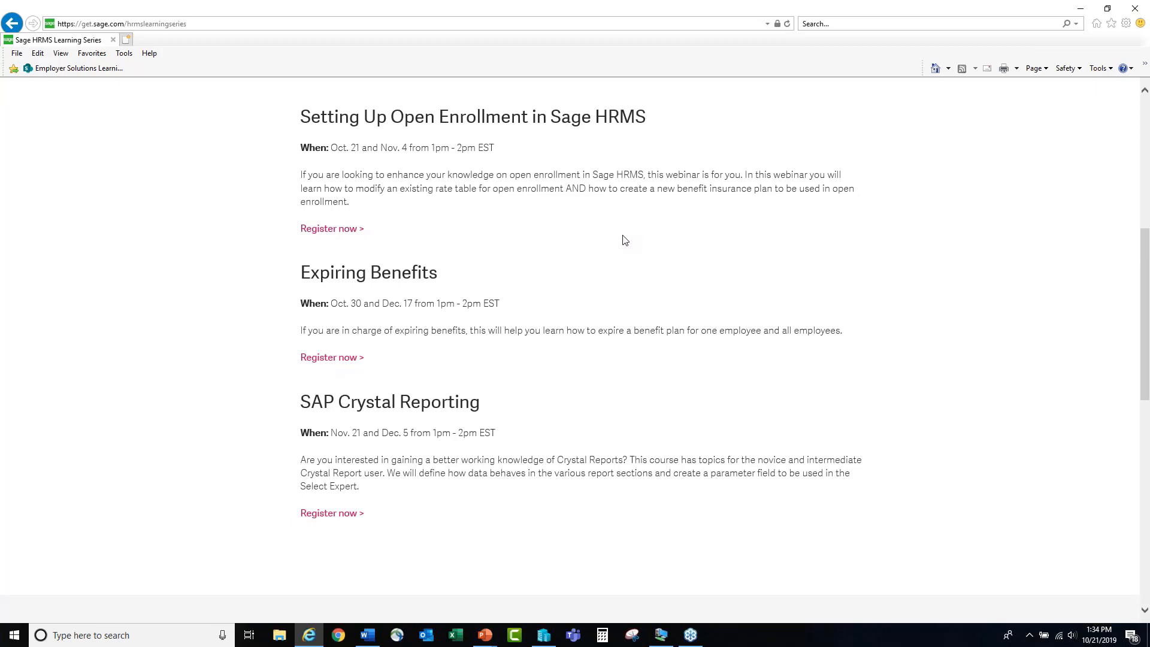
scroll(622, 240, up, 1)
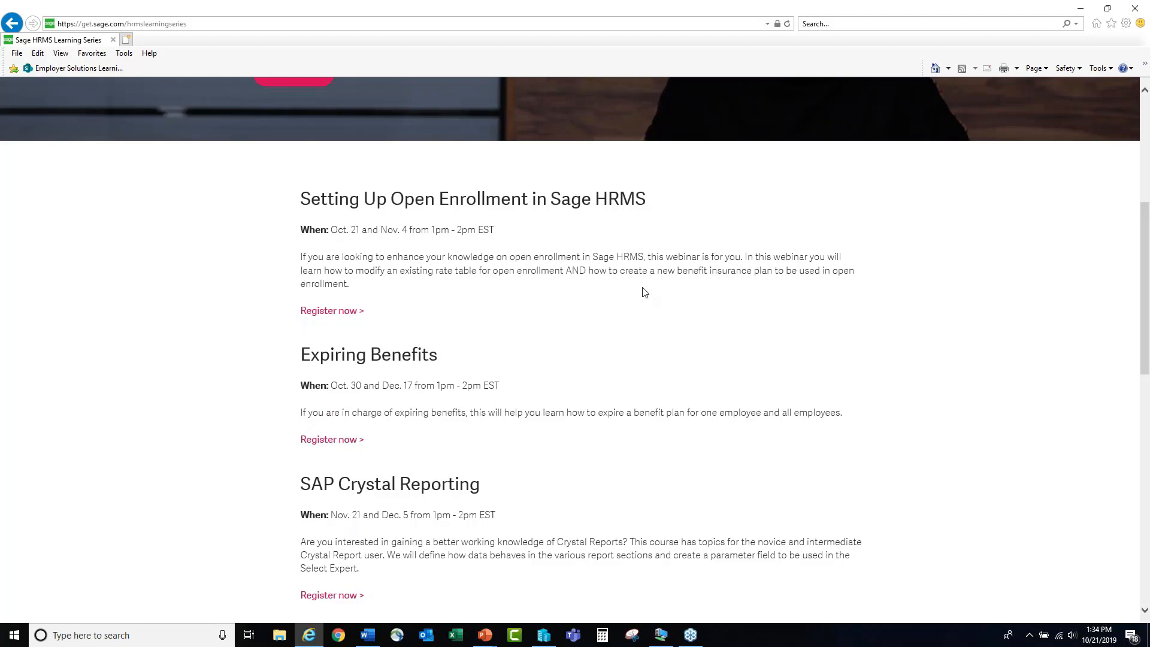
scroll(646, 290, down, 1)
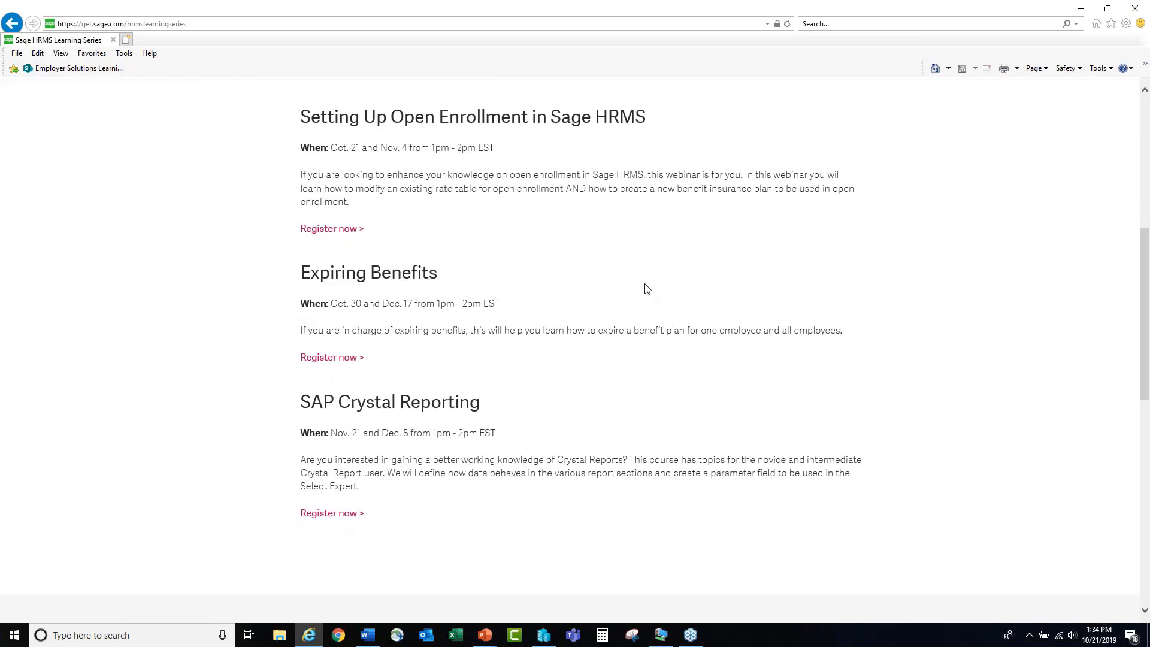